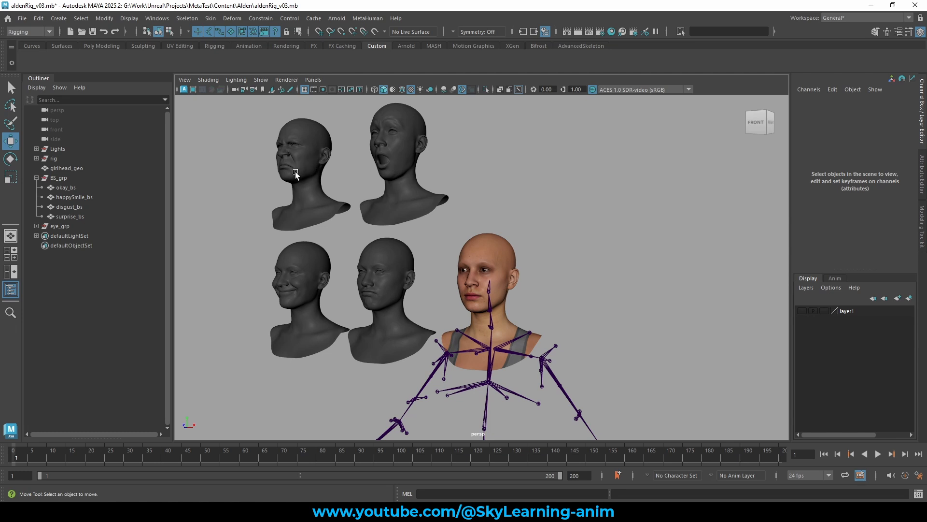
Orbit and zoom the viewport to examine the four blend shape target heads beside the rigged character head.
click(500, 239)
click(560, 191)
alt+drag(485, 242, 594, 222)
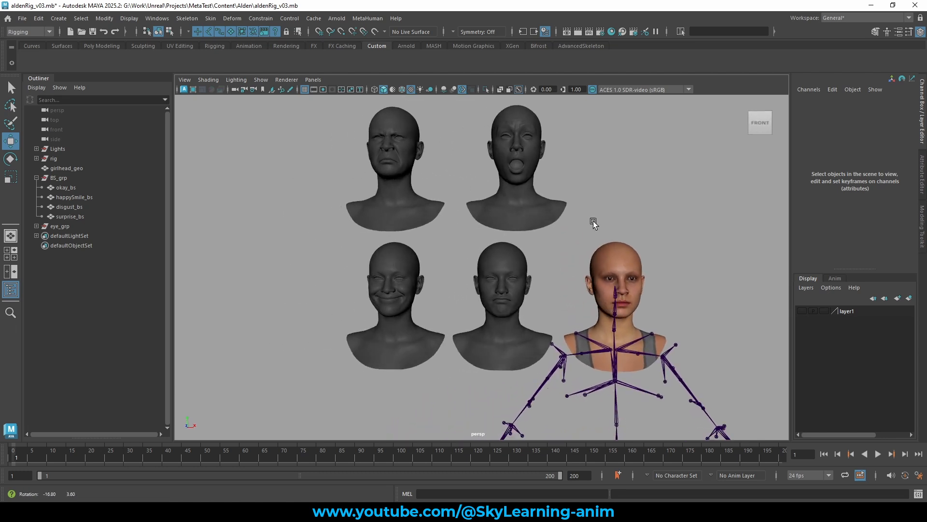
alt+middle_drag(575, 222, 541, 247)
alt+right_drag(541, 247, 589, 236)
alt+middle_drag(588, 235, 563, 230)
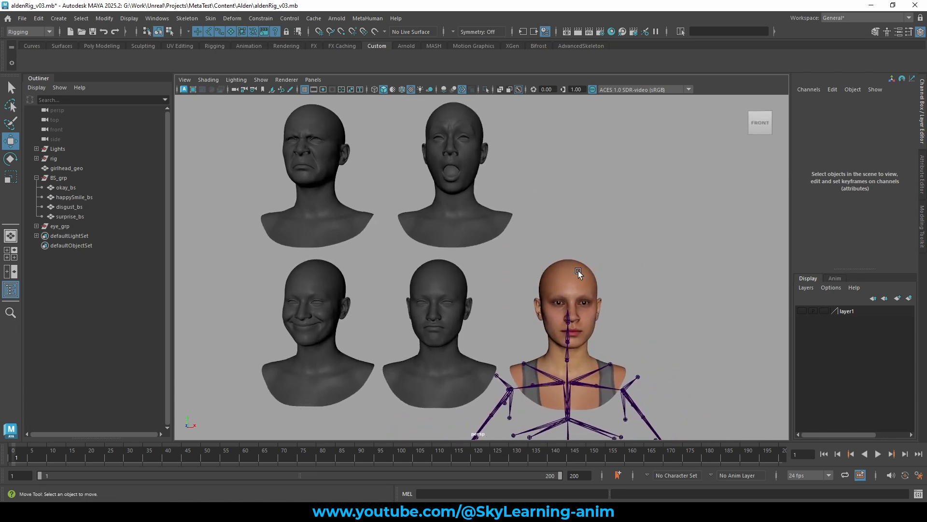
alt+drag(636, 267, 625, 258)
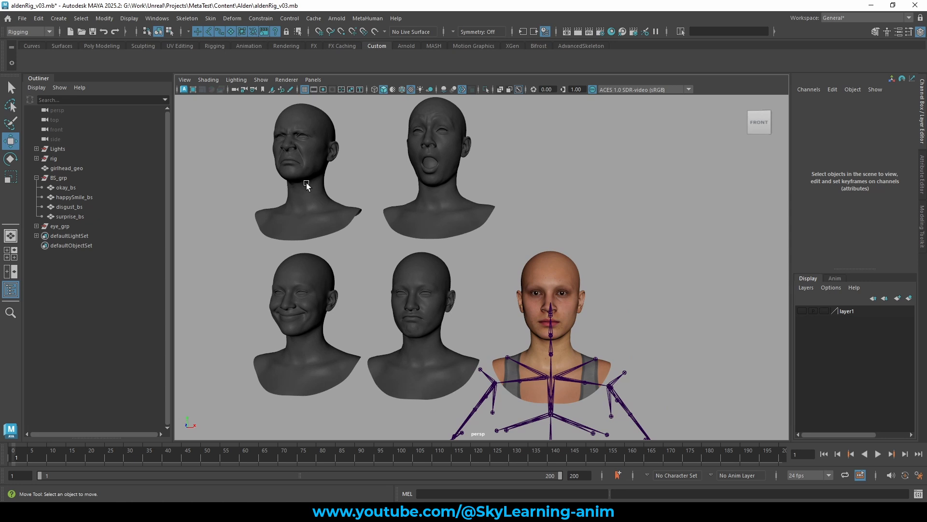
alt+drag(425, 216, 435, 220)
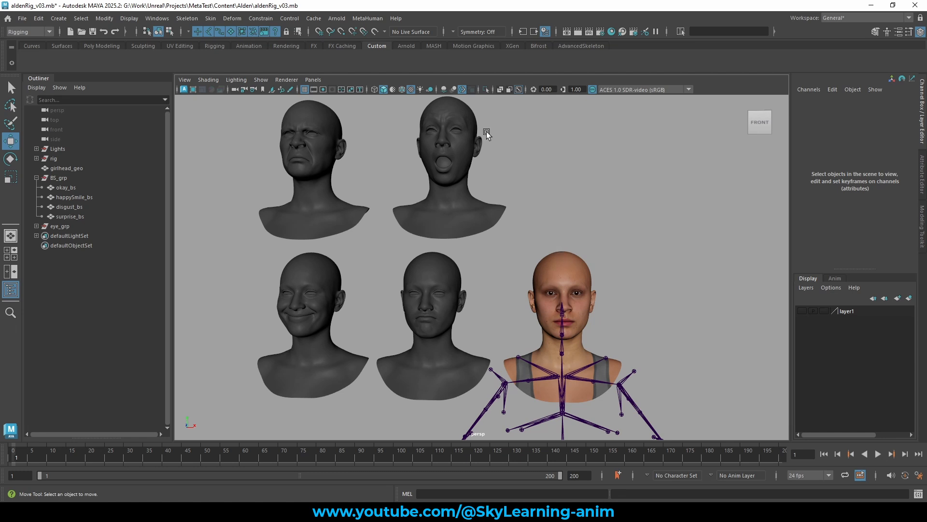
alt+drag(494, 139, 537, 158)
alt+right_drag(473, 213, 532, 189)
alt+middle_drag(382, 275, 416, 249)
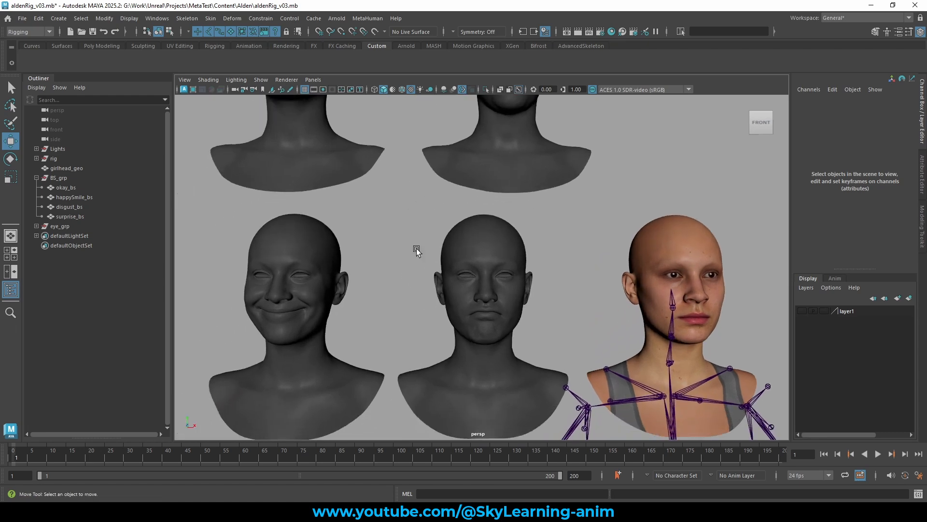
drag(382, 256, 308, 293)
alt+middle_drag(400, 286, 459, 277)
alt+right_drag(450, 272, 471, 248)
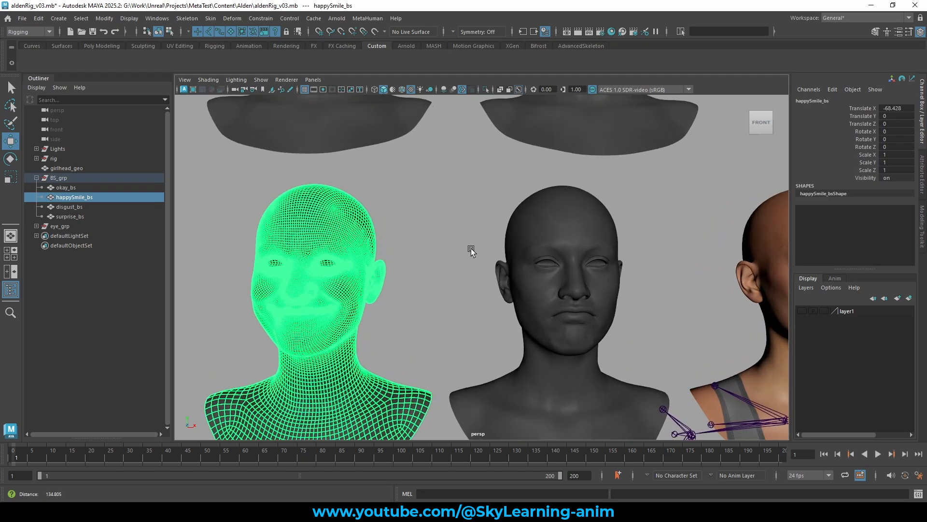
click(471, 250)
scroll(477, 277, down, 3)
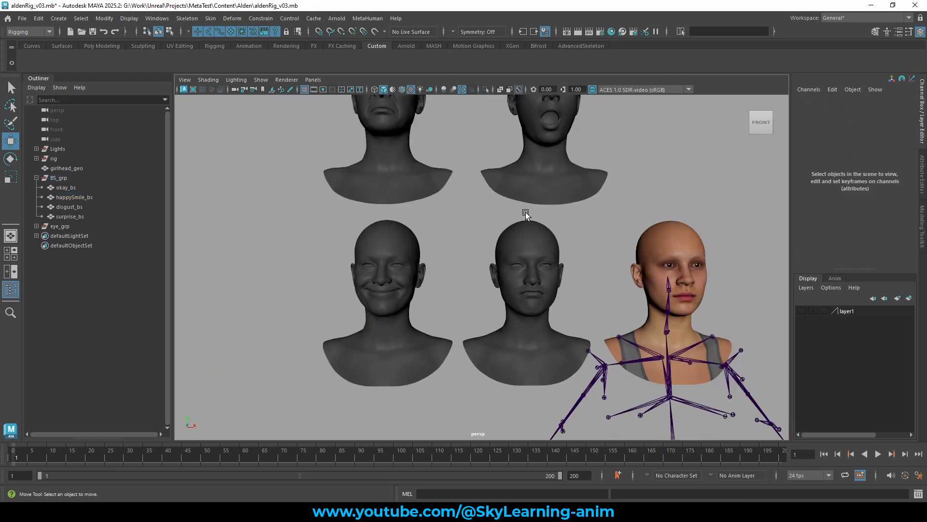
alt+drag(525, 212, 425, 151)
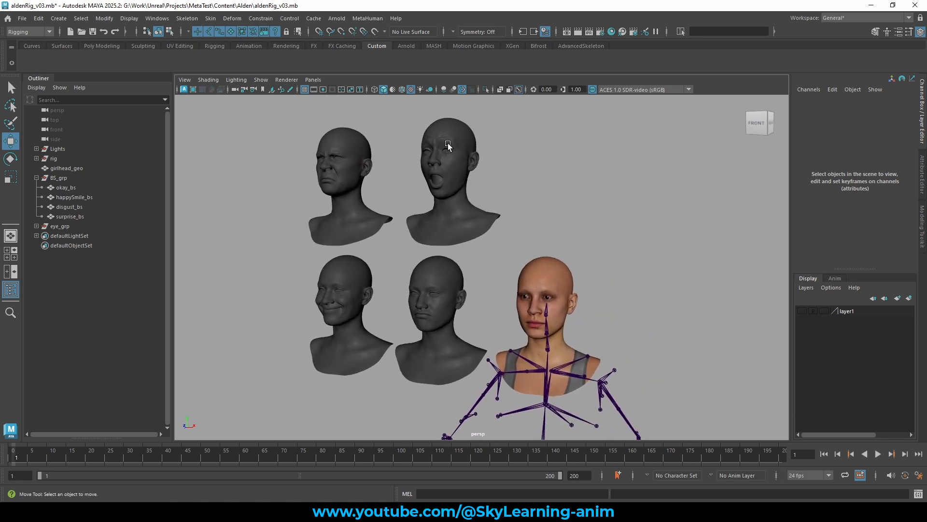
Select the rigged head geometry and zoom in to inspect its mesh and deformer inputs.
drag(285, 154, 468, 338)
click(556, 263)
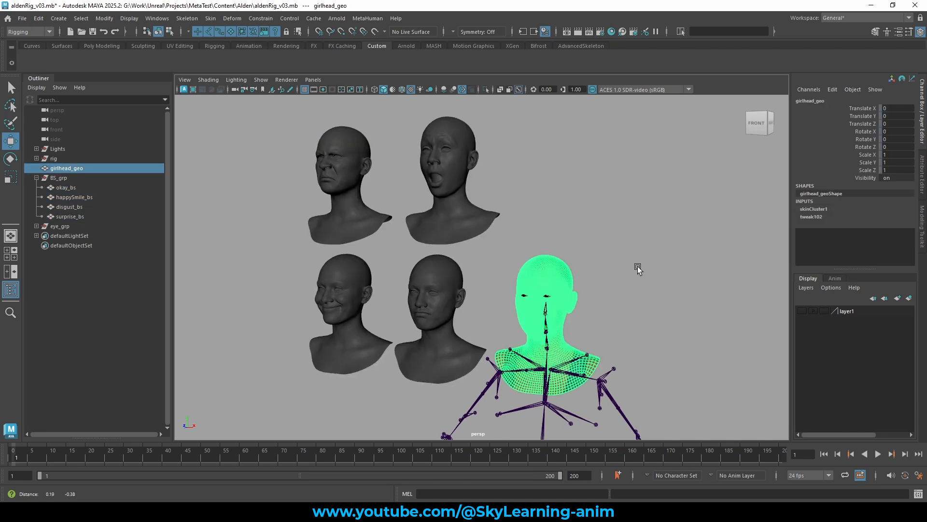
scroll(637, 266, up, 5)
scroll(638, 248, down, 5)
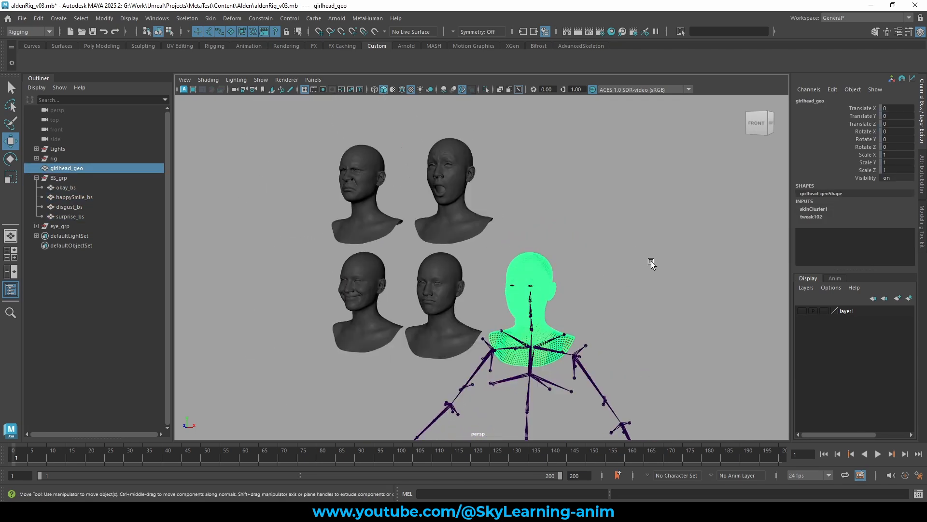
click(599, 237)
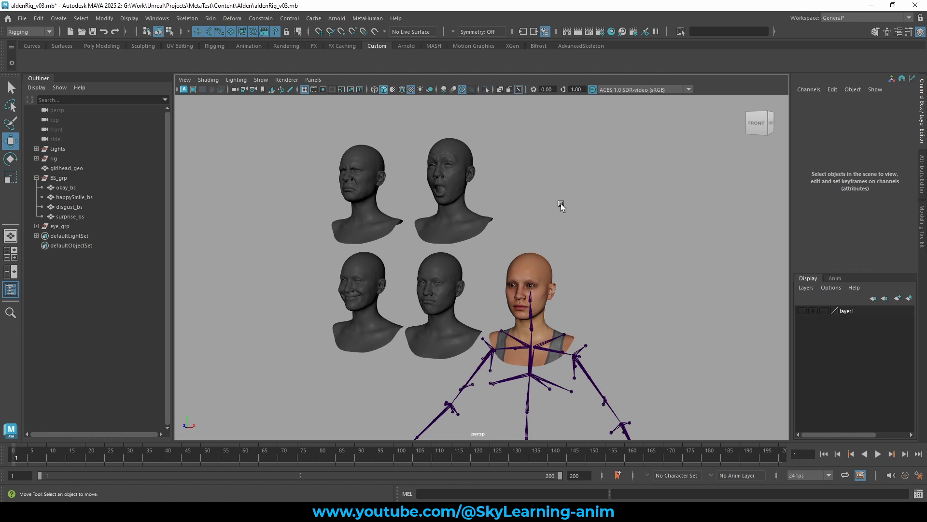
scroll(532, 219, up, 3)
alt+middle_drag(586, 234, 622, 231)
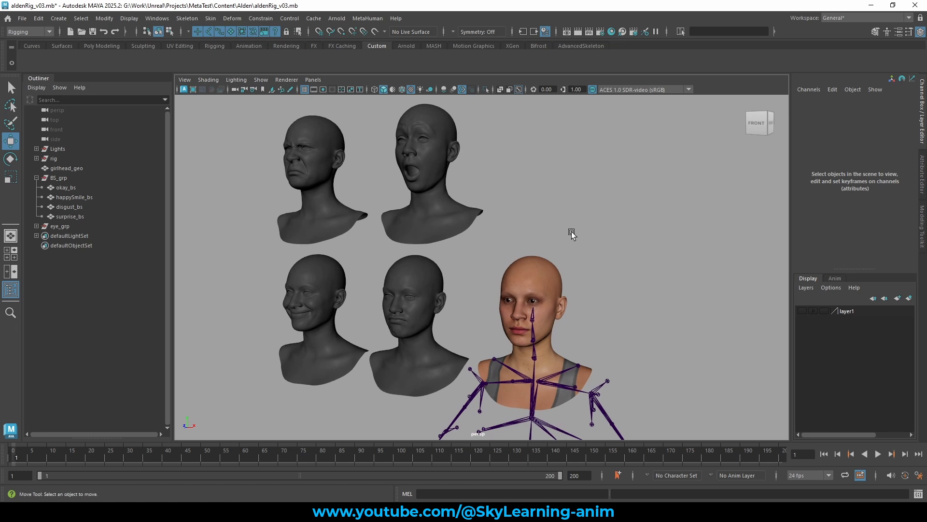
click(554, 267)
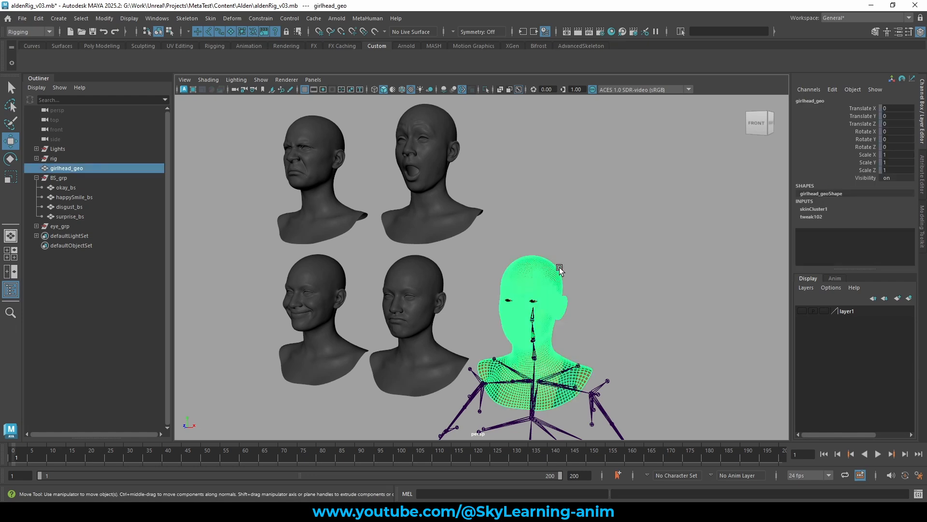
scroll(592, 257, up, 8)
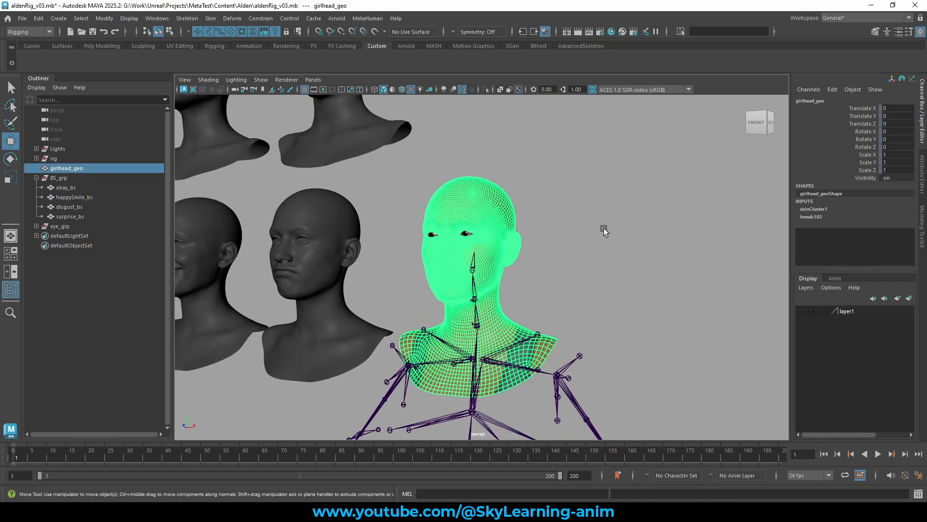
scroll(613, 230, up, 3)
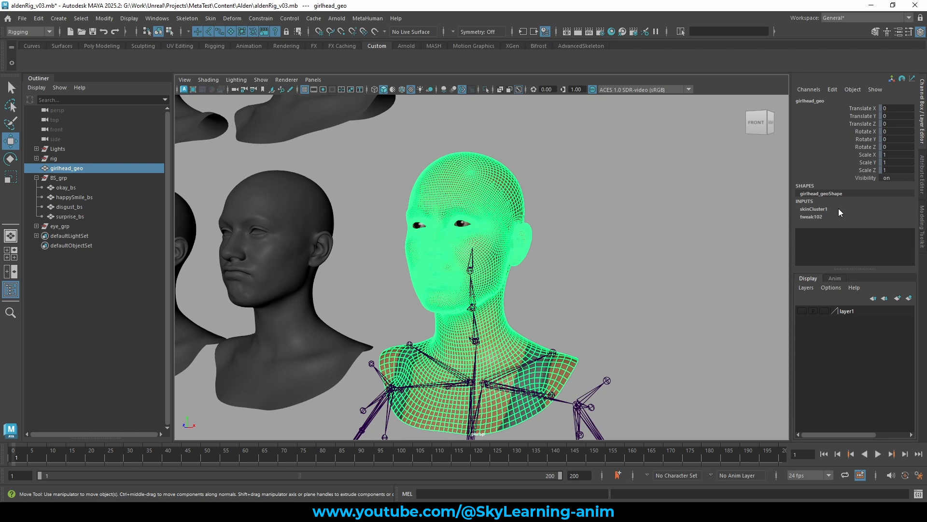
scroll(551, 205, down, 6)
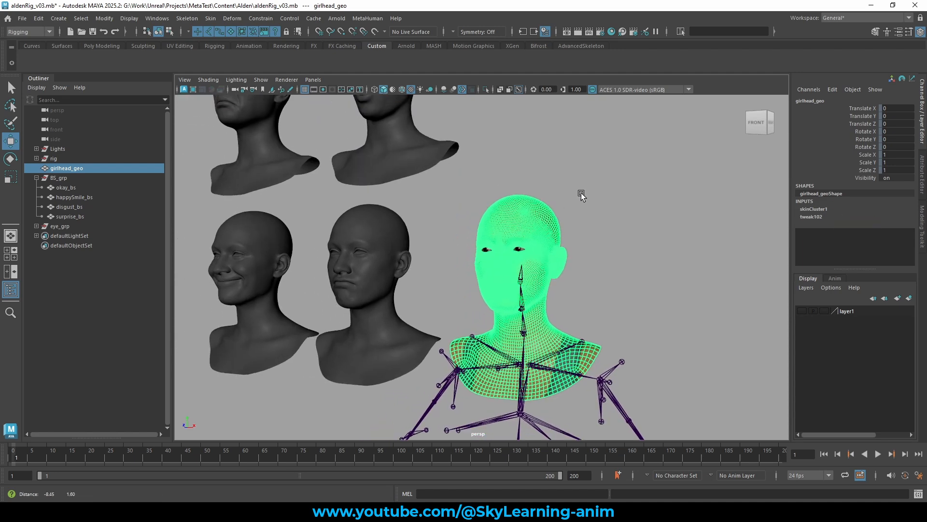
click(581, 192)
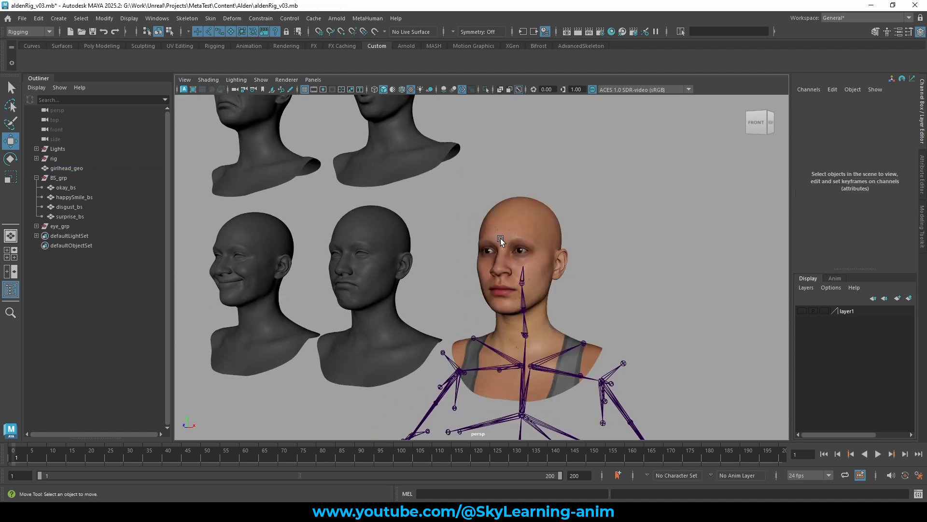
Rotate the neck joint to test the head's skin deformation, then undo the rotation.
click(521, 304)
key(e)
drag(533, 289, 600, 266)
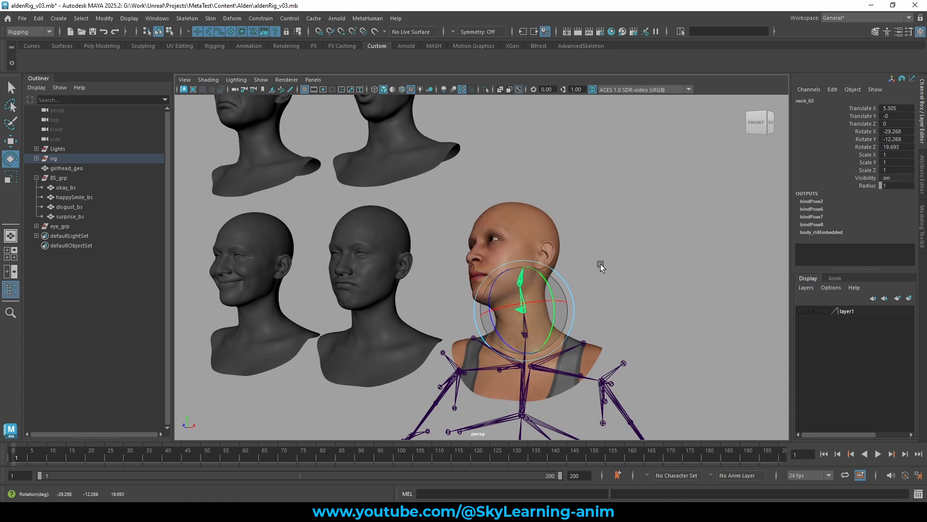
key(ctrl+z)
key(w)
scroll(618, 268, down, 3)
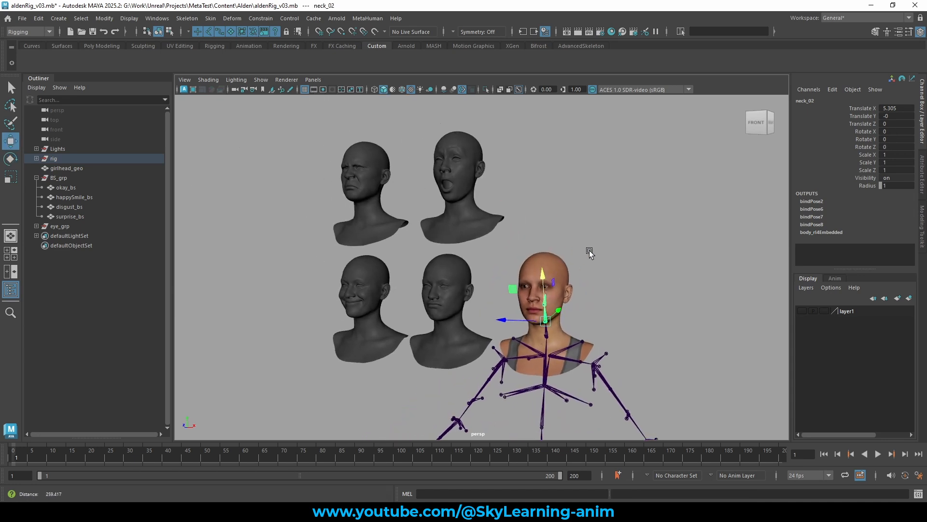
scroll(590, 250, up, 2)
click(326, 193)
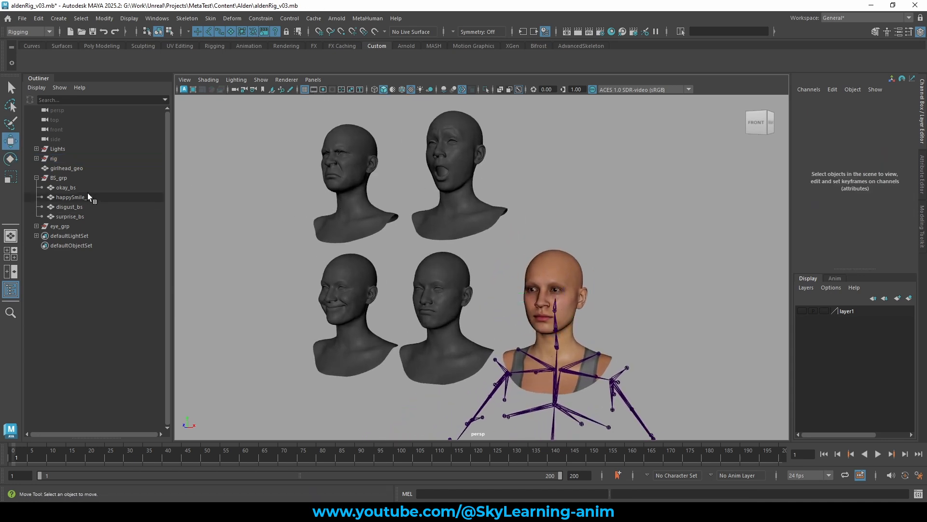
Select the okay, happySmile, disgust and surprise target heads, then the girlhead_geo base mesh last.
click(72, 187)
shift+click(75, 197)
shift+click(75, 207)
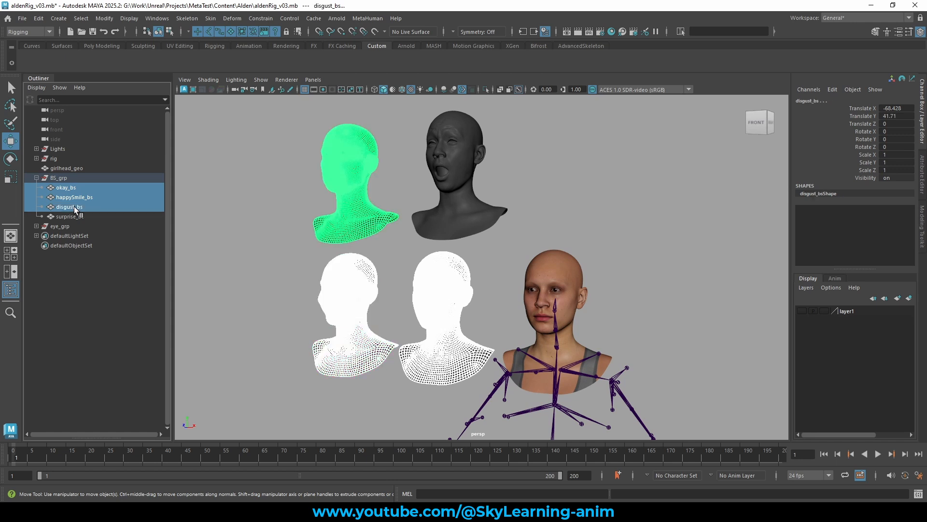
shift+click(75, 216)
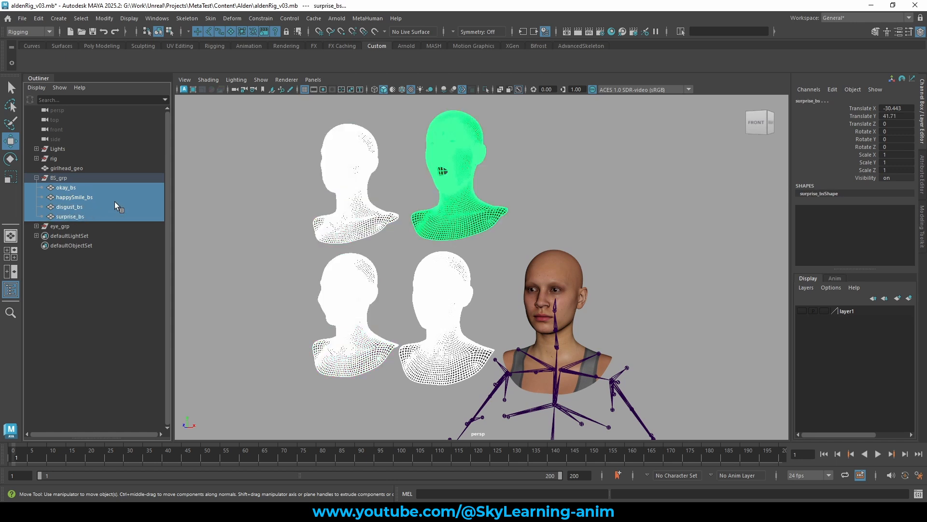
ctrl+click(80, 169)
alt+right_drag(516, 261, 577, 268)
alt+middle_drag(578, 268, 566, 265)
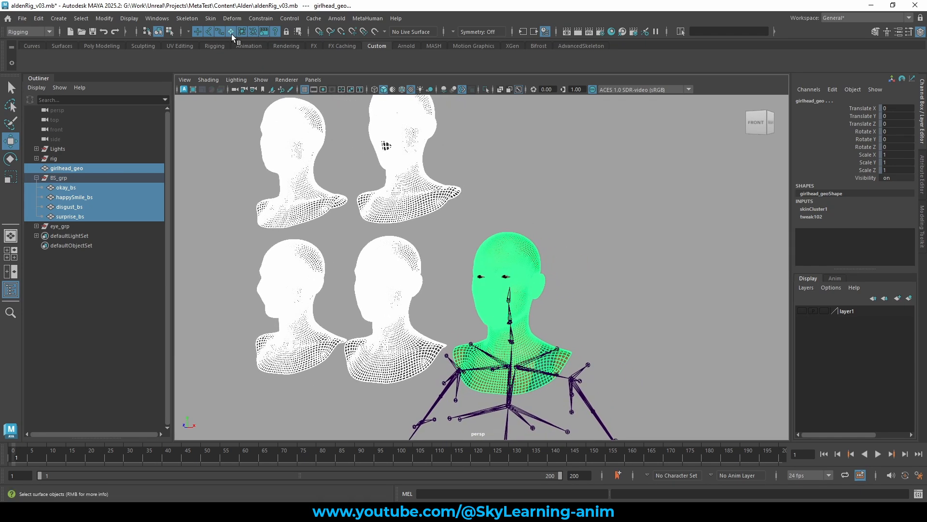
Create a Blend Shape deformer named facialExp on the base head from the selected targets.
click(230, 19)
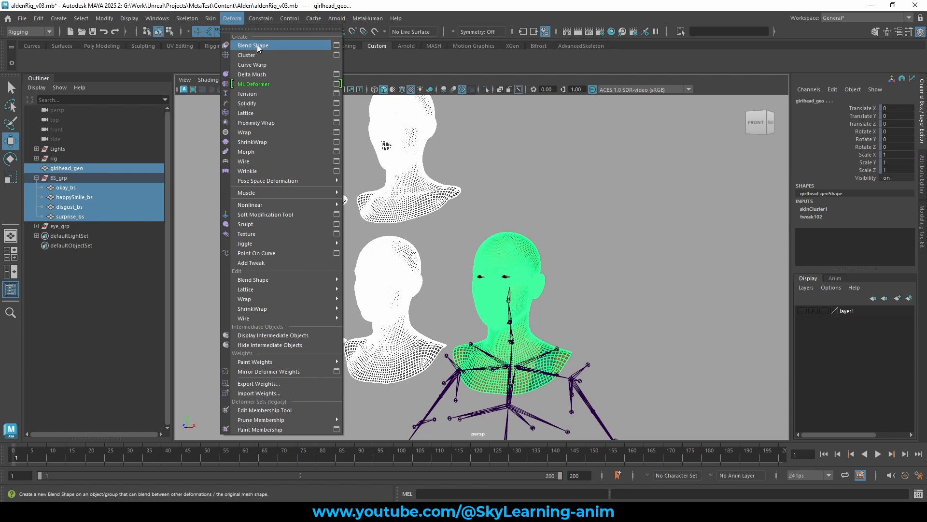
click(336, 45)
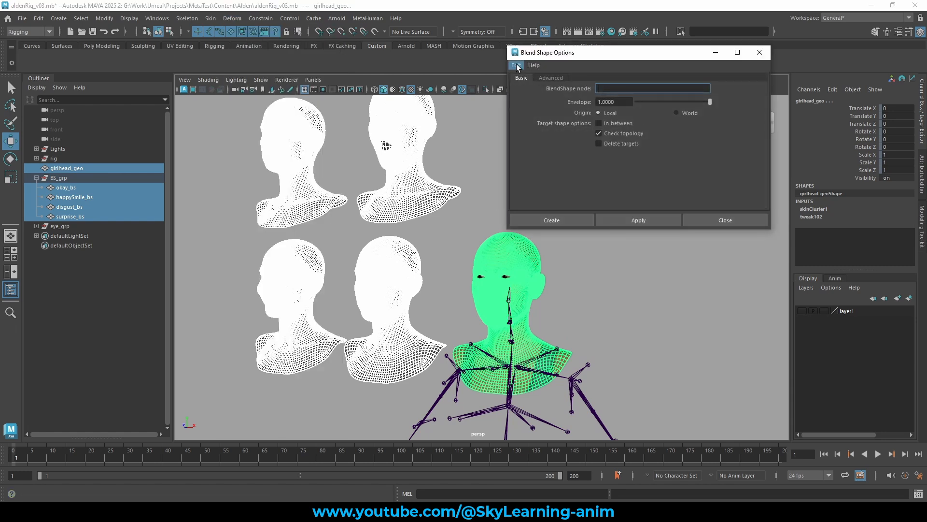
click(517, 66)
click(526, 83)
drag(575, 54, 567, 91)
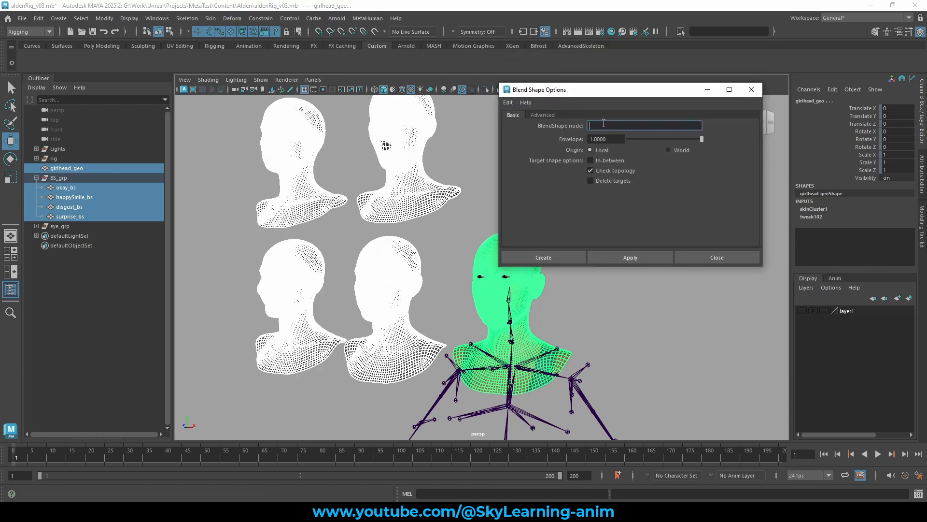
click(614, 126)
text(facialExpr)
click(551, 257)
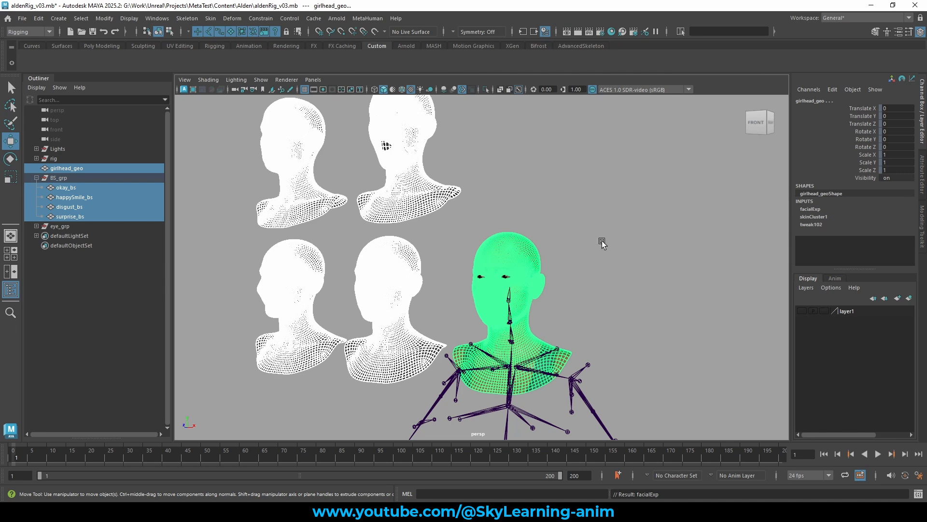
Select the base head, frame it, and expand its facialExp blend shape input to view the target channels.
drag(70, 193, 71, 182)
click(74, 177)
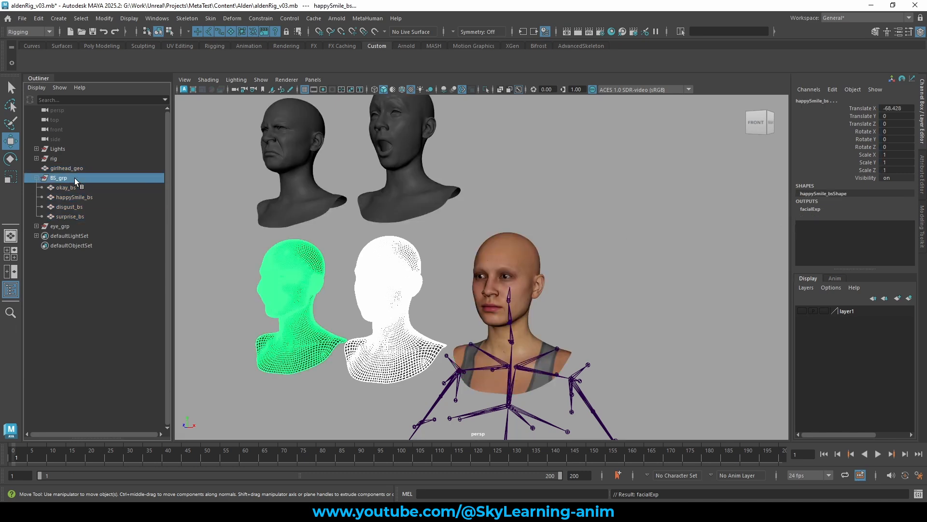
alt+middle_drag(565, 235, 572, 213)
alt+right_drag(575, 215, 676, 242)
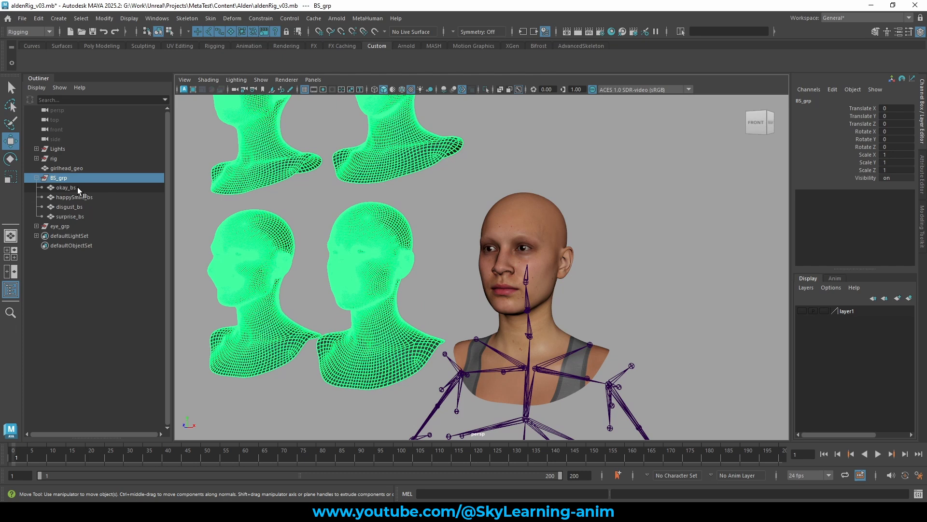
click(73, 169)
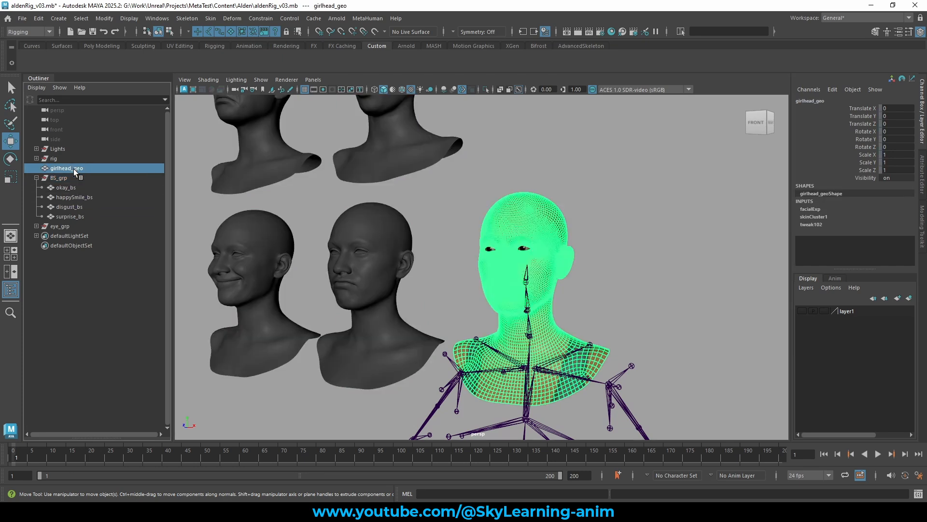
key(f)
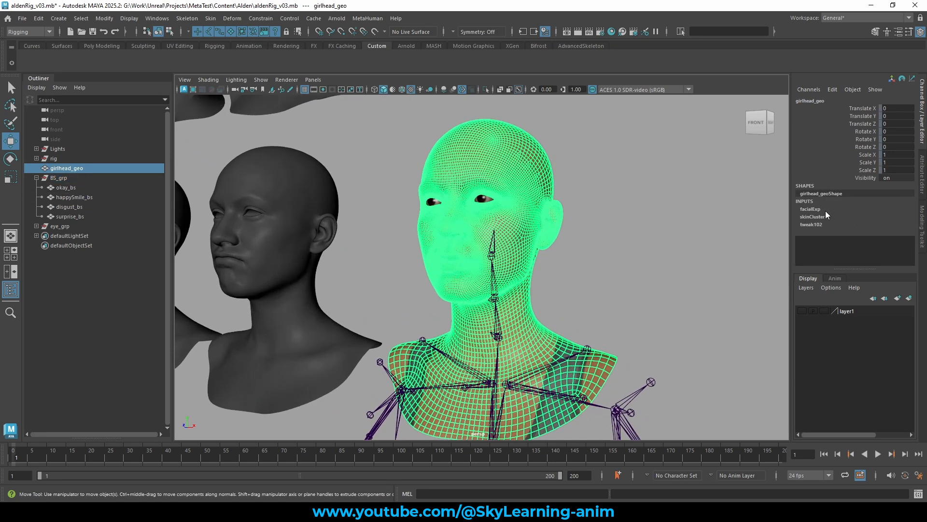
click(824, 209)
scroll(685, 268, up, 3)
scroll(586, 243, up, 1)
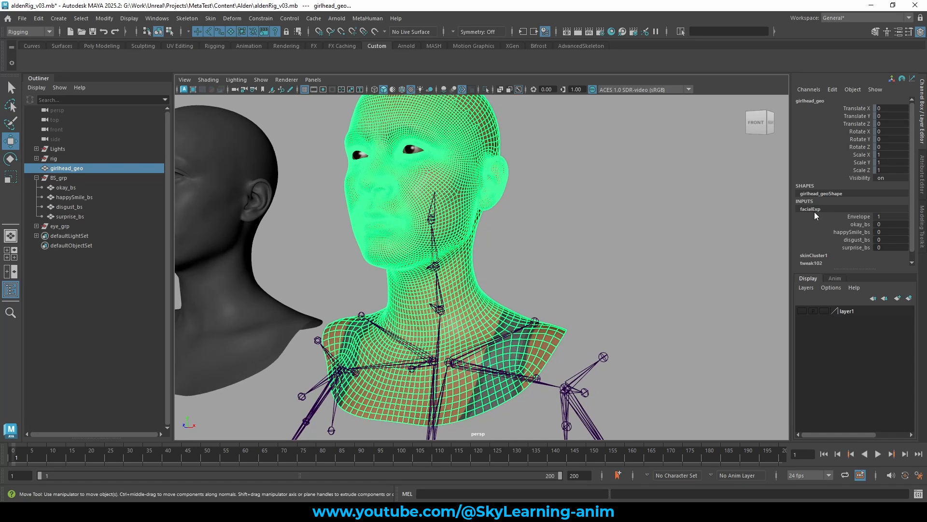
click(855, 232)
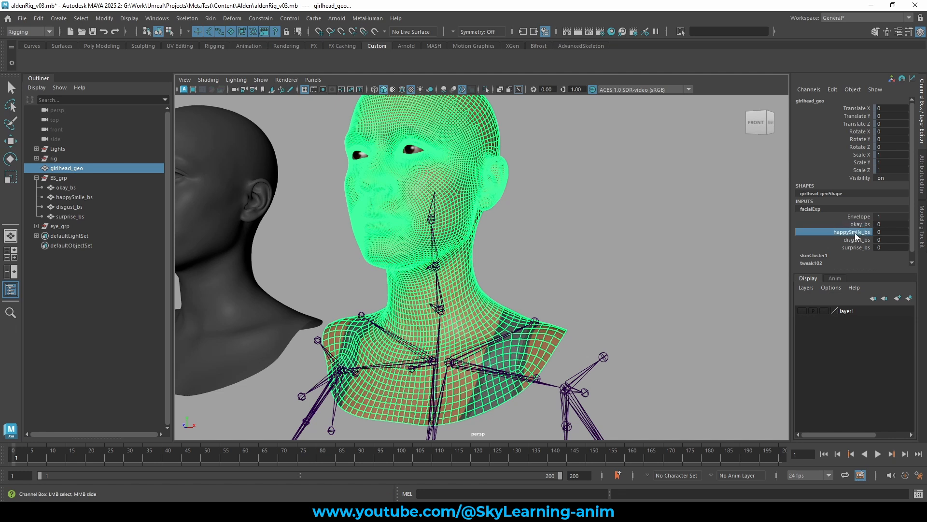
click(855, 240)
drag(862, 225, 862, 248)
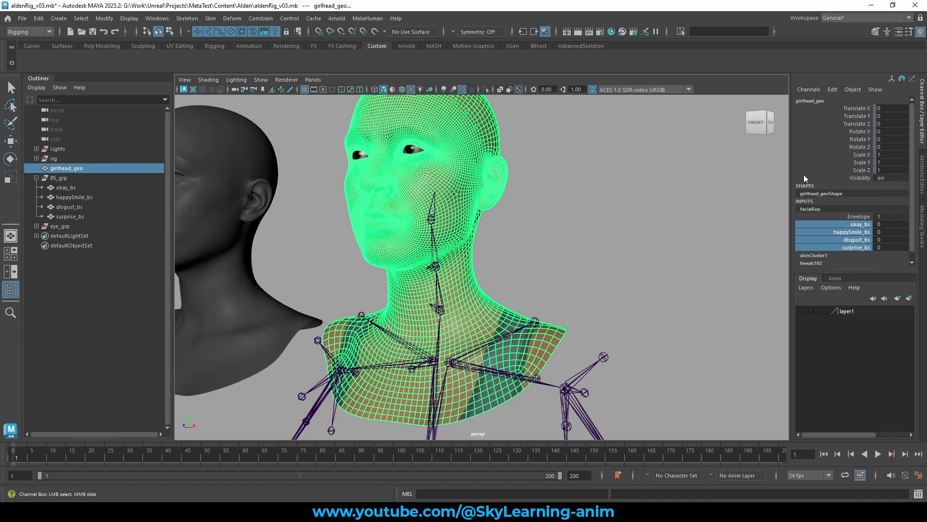
click(857, 223)
alt+drag(575, 245, 605, 256)
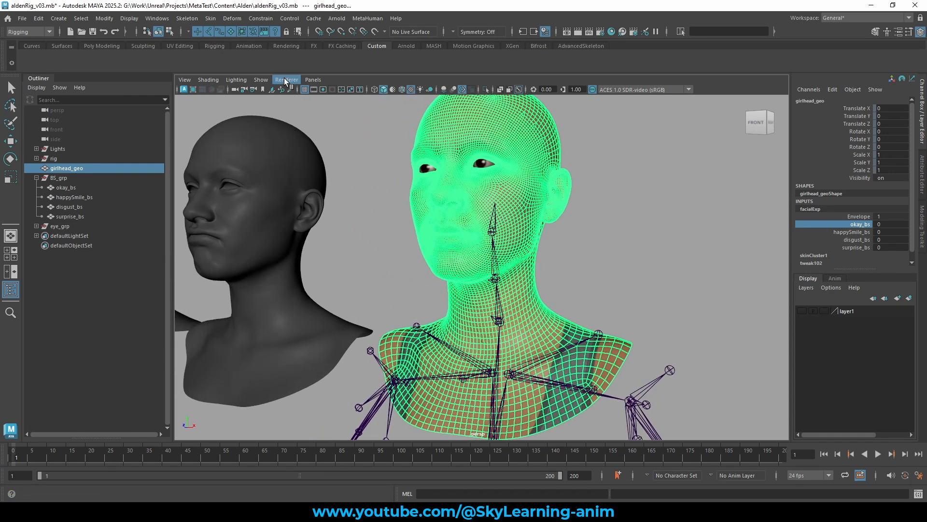
Turn off Selection Highlighting in the viewport's display options.
click(260, 81)
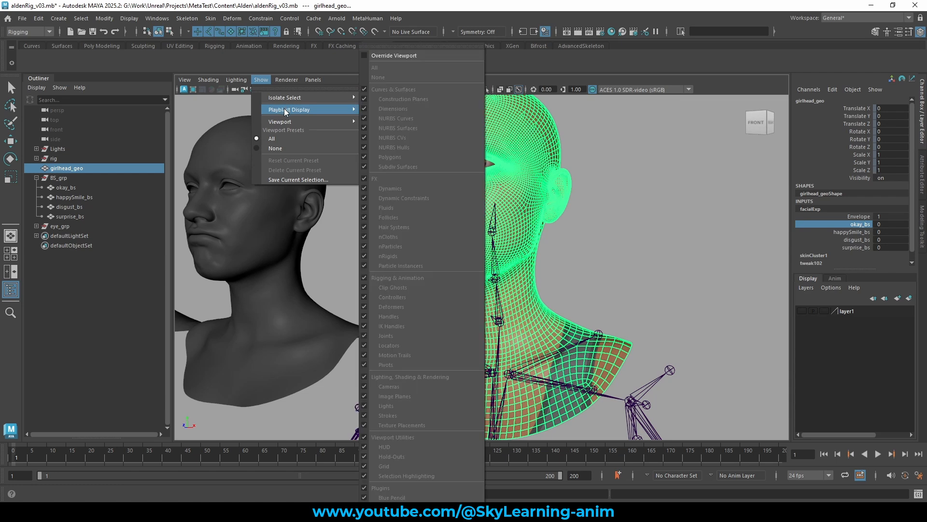
mouse_move(310, 122)
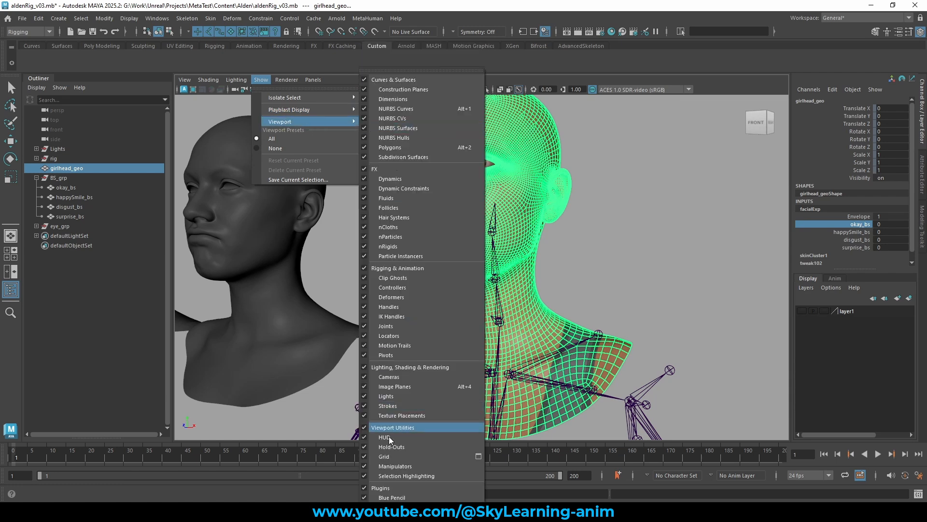
click(405, 475)
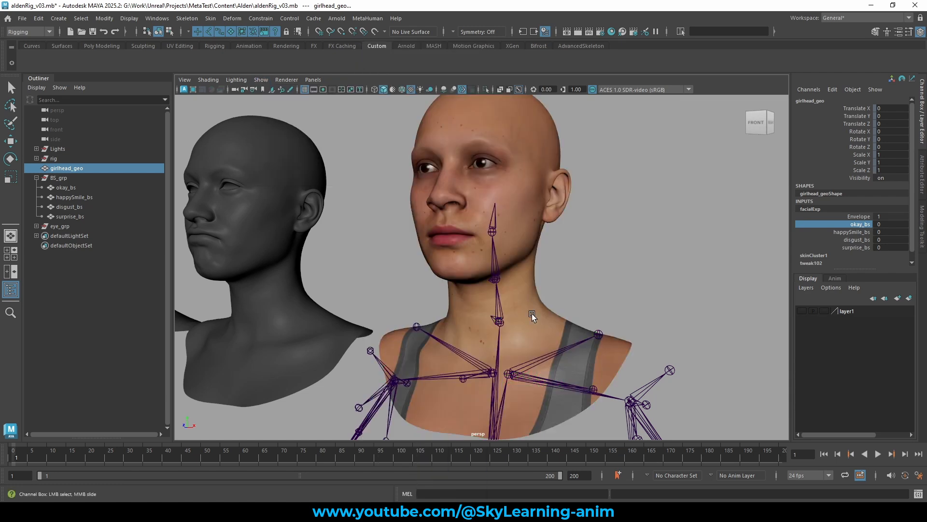
Test the okay_bs target by sliding its facialExp weight up to 1, then undo the change.
key(w)
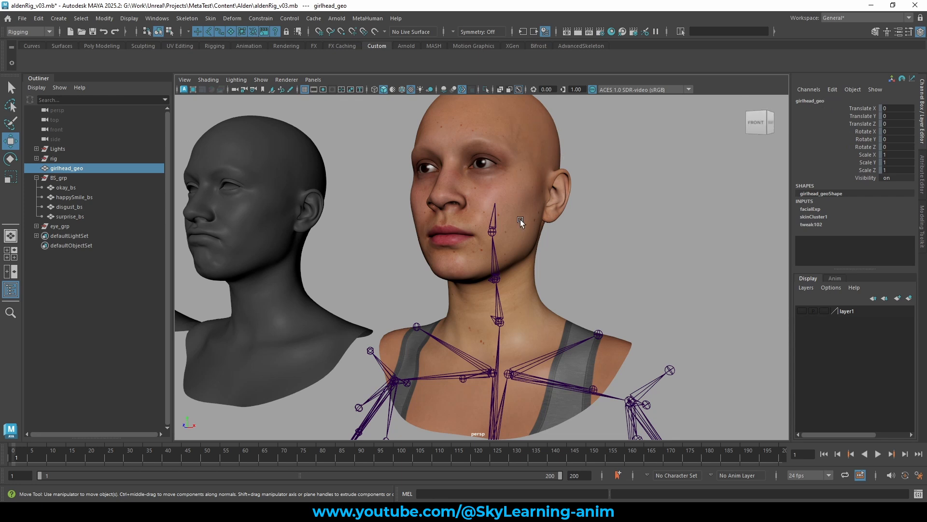
scroll(586, 228, up, 5)
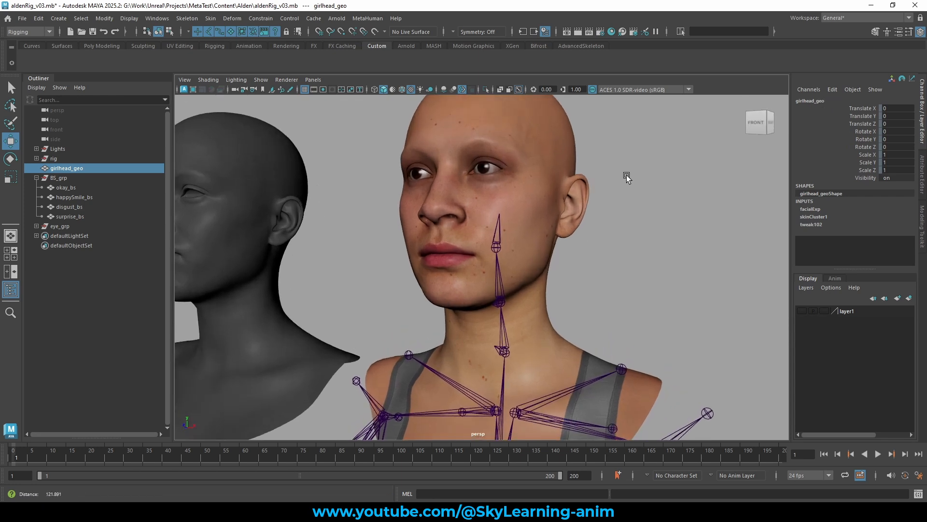
click(810, 208)
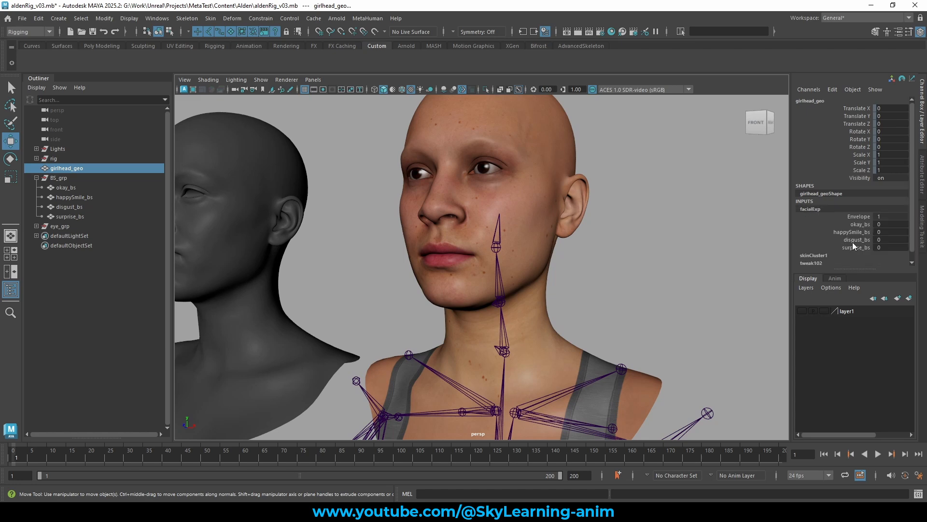
click(860, 224)
middle_drag(568, 249, 655, 235)
alt+right_drag(654, 234, 594, 236)
alt+drag(594, 236, 635, 244)
alt+middle_drag(635, 244, 650, 258)
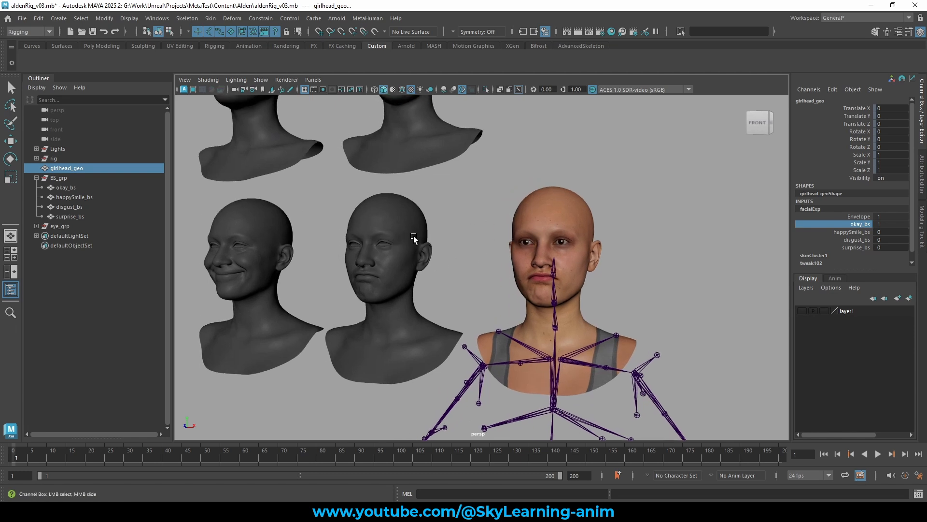
key(ctrl+z)
Test the happySmile_bs target by sliding its weight to 1 and back to 0.
click(854, 233)
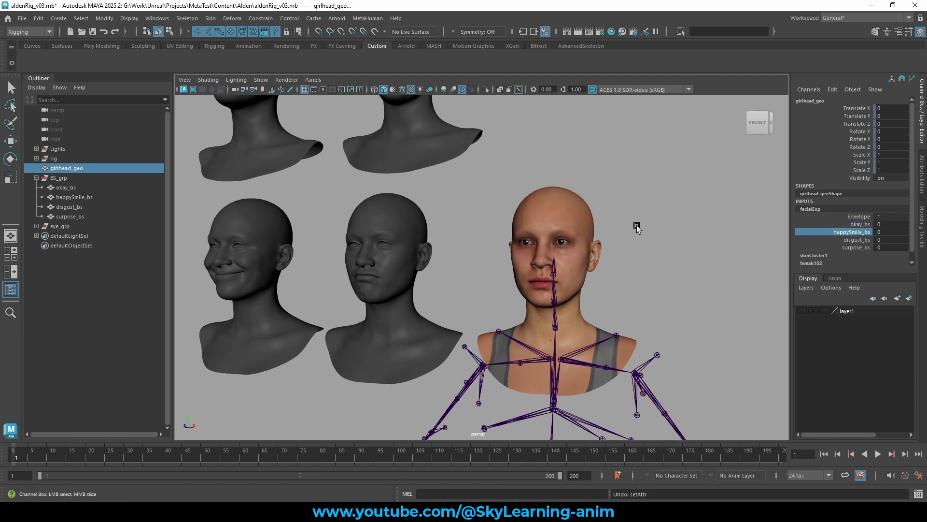
middle_drag(637, 225, 770, 222)
alt+drag(603, 235, 610, 235)
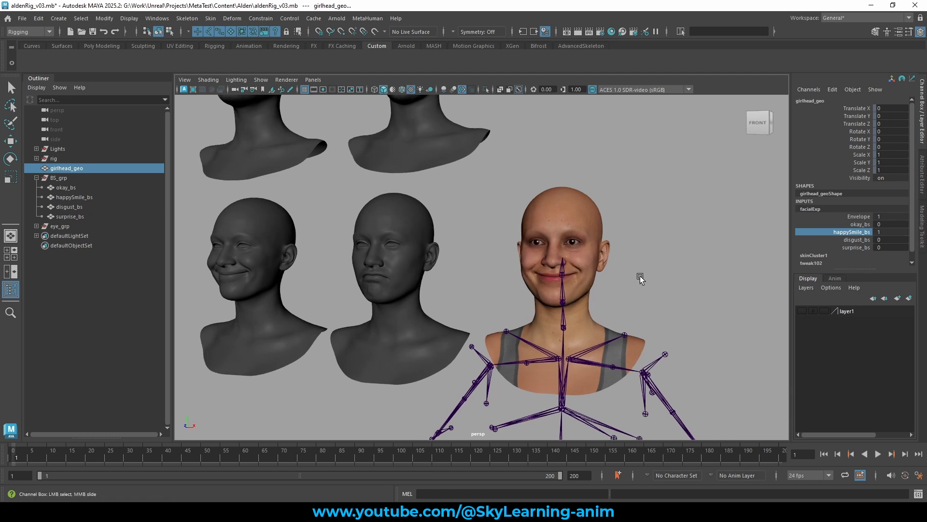
middle_drag(640, 277, 369, 269)
Test the disgust_bs target by sliding its weight to 1 and back to 0.
click(848, 241)
middle_drag(501, 256, 891, 256)
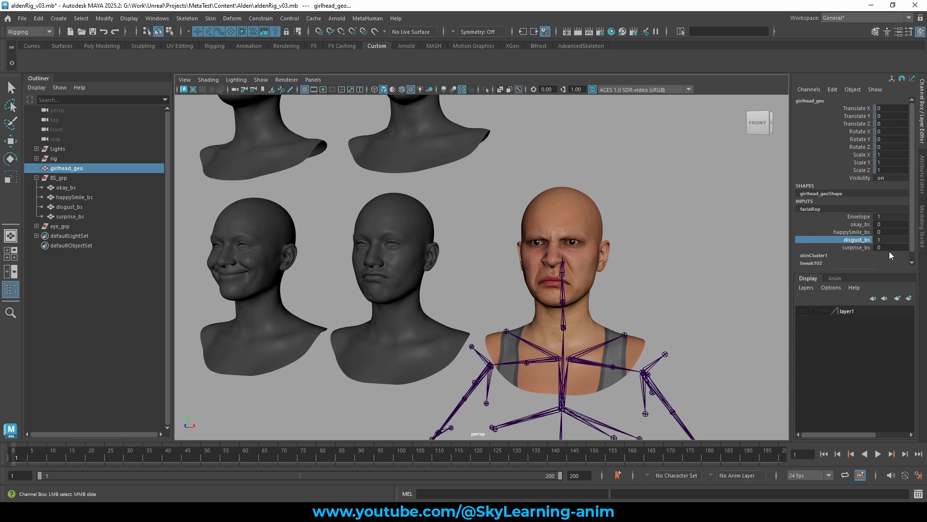
scroll(586, 219, down, 3)
alt+middle_drag(599, 212, 621, 271)
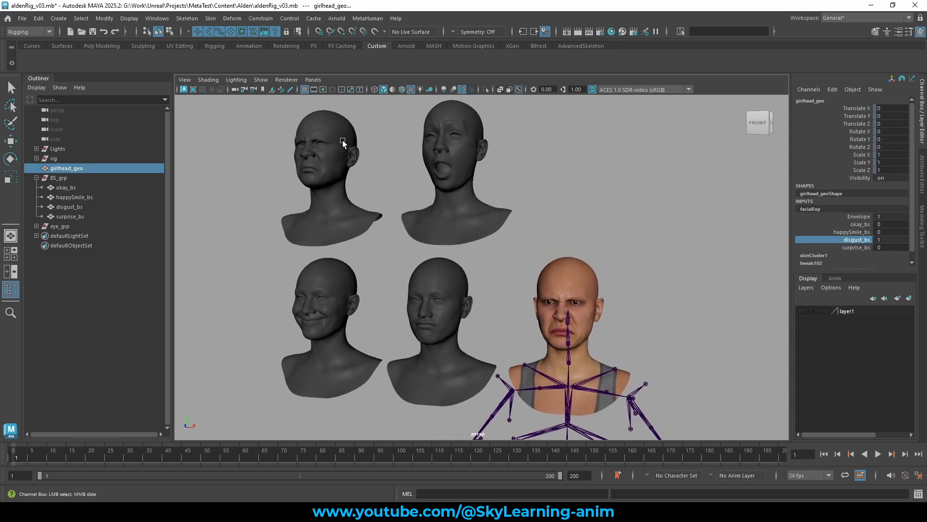
middle_drag(597, 223, 439, 223)
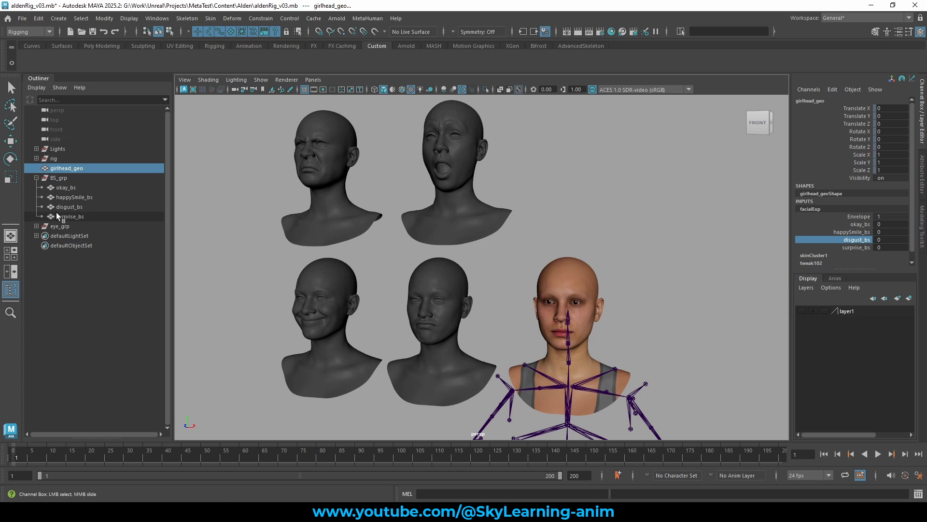
drag(75, 189, 78, 207)
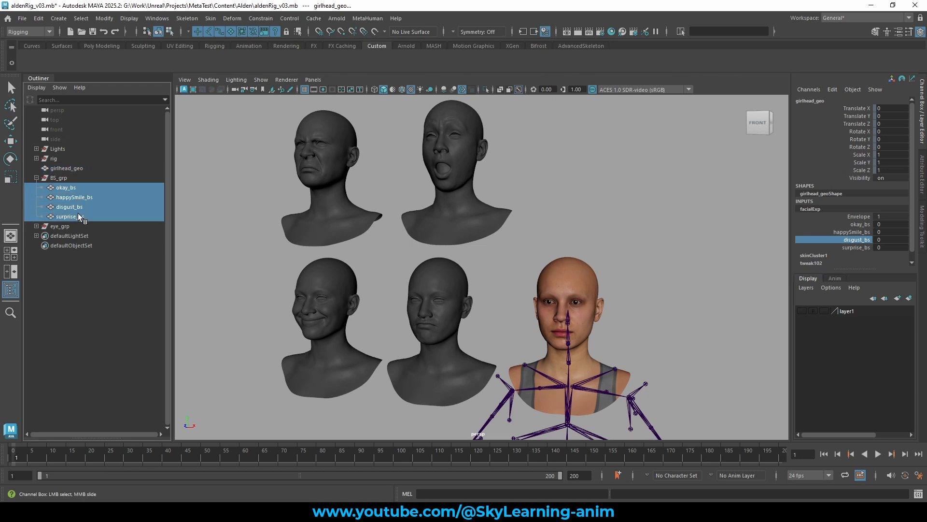
key(w)
alt+drag(552, 228, 552, 227)
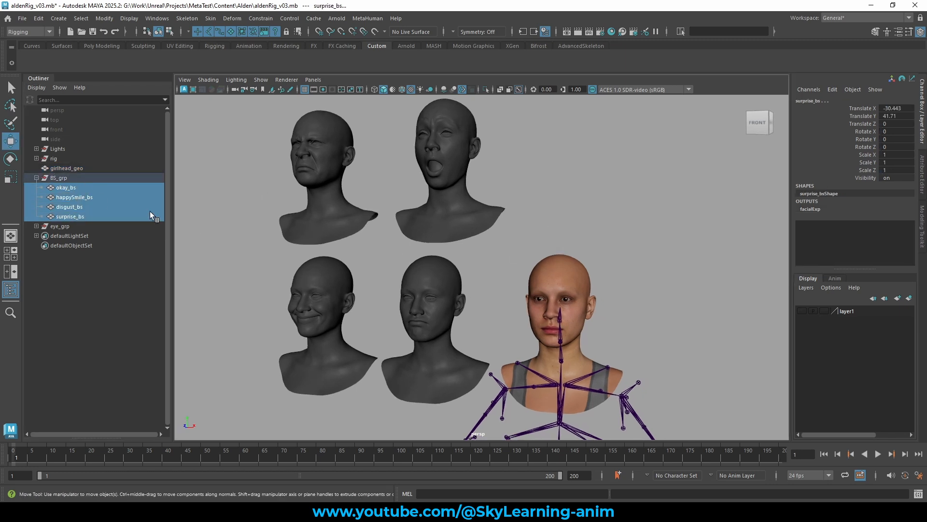
alt+drag(606, 241, 577, 254)
Reselect the base head and test the surprise_bs target by sliding its weight to 1 and back to 0.
click(576, 255)
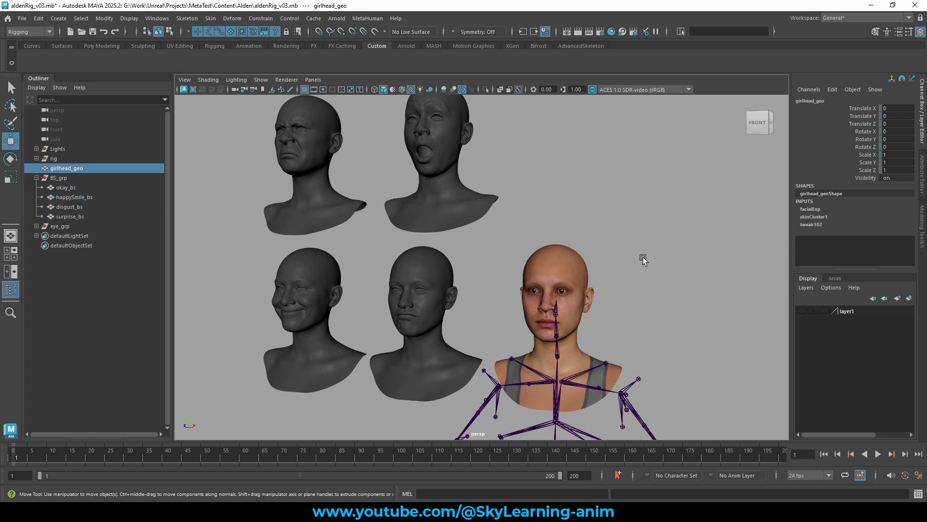
click(813, 208)
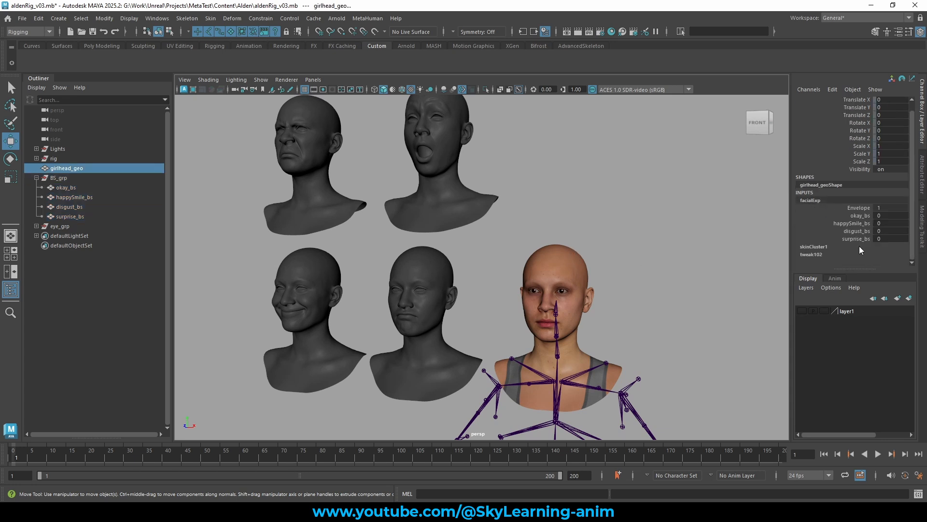
click(863, 239)
middle_drag(504, 200, 704, 209)
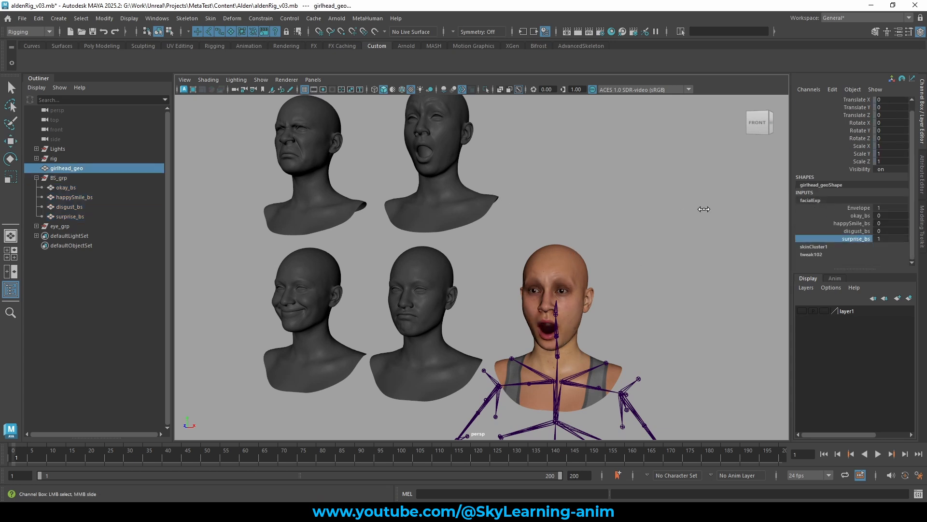
mouse_move(588, 239)
alt+mouse_down()
mouse_move(564, 237)
mouse_move(588, 238)
alt+mouse_up()
middle_drag(588, 238, 520, 237)
Delete the BS_grp group containing the sculpted target heads.
scroll(471, 218, down, 3)
scroll(543, 230, up, 1)
scroll(542, 230, up, 1)
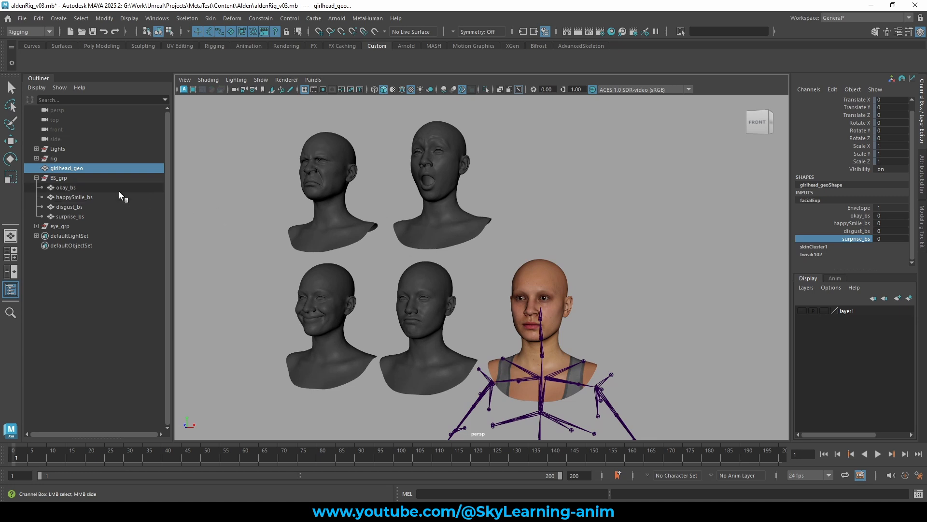
click(74, 178)
key(w)
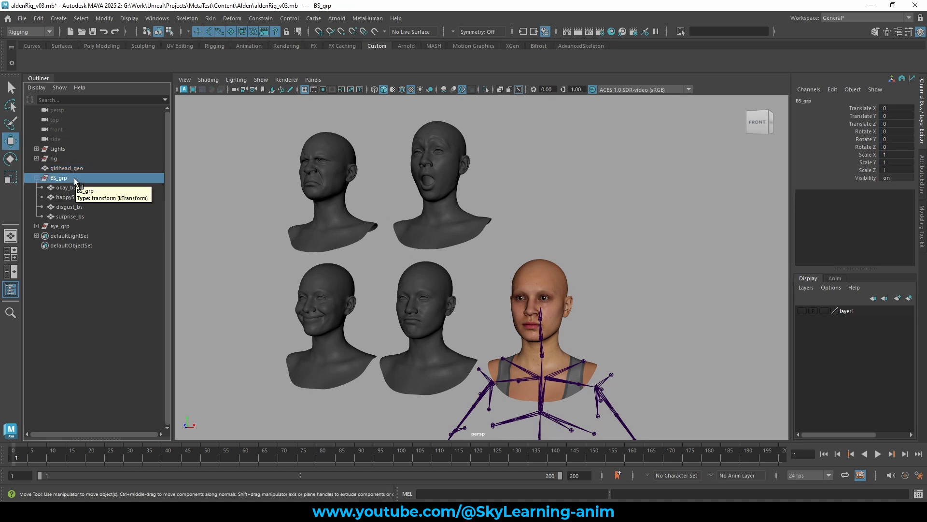
key(Delete)
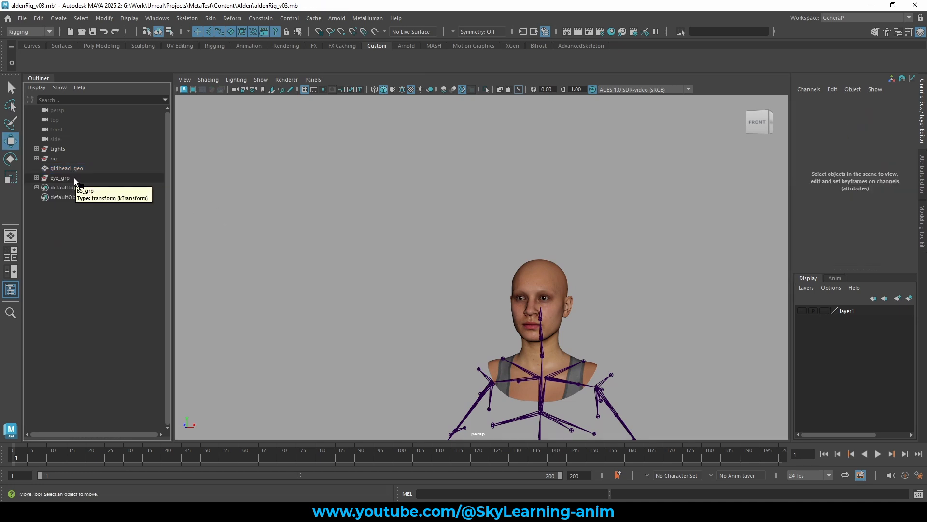
Test the okay_bs, happySmile_bs and disgust_bs weights on the base head without the target meshes.
click(551, 271)
alt+right_drag(610, 269, 694, 262)
click(816, 209)
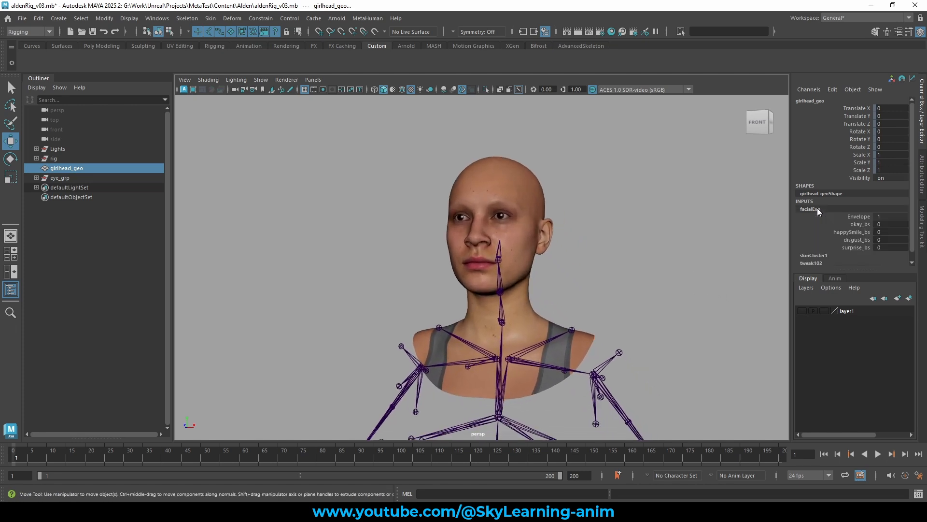
click(860, 224)
mouse_move(720, 242)
middle_down()
mouse_move(628, 249)
mouse_move(720, 248)
middle_up()
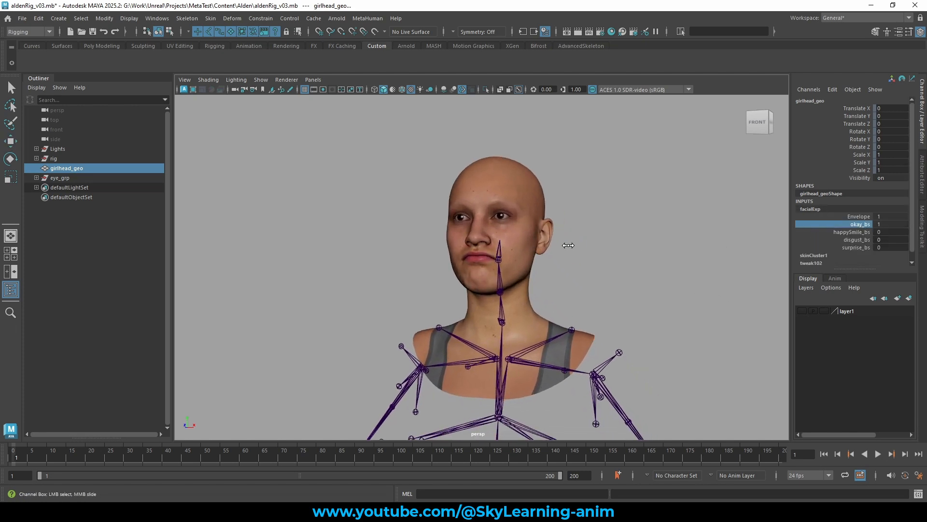
middle_drag(568, 245, 483, 247)
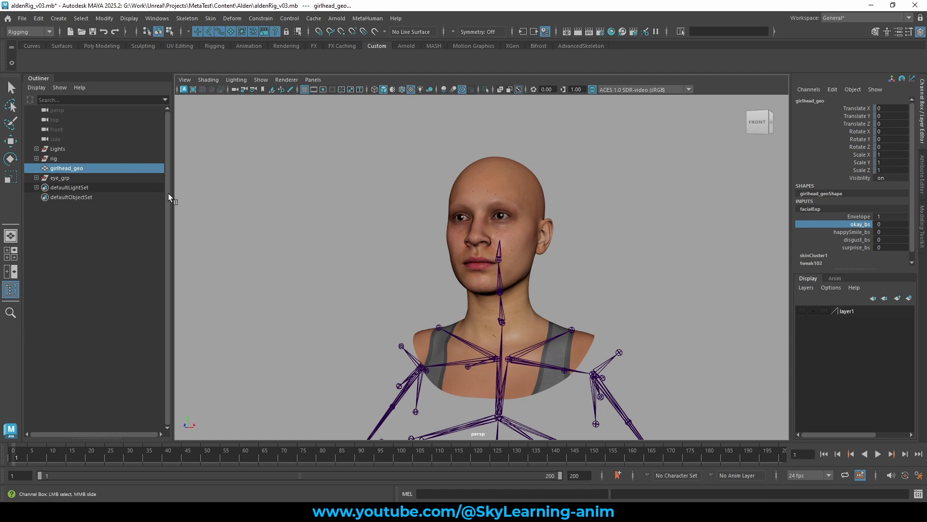
click(855, 232)
middle_drag(515, 241, 396, 246)
click(855, 240)
middle_drag(554, 236, 327, 233)
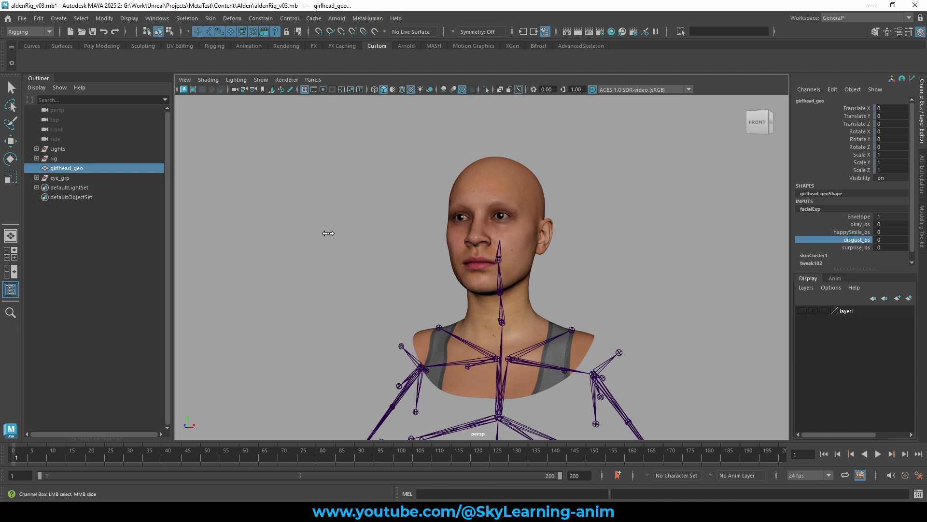
Undo the last three actions to restore the deleted target heads.
scroll(456, 224, down, 3)
alt+drag(464, 221, 541, 216)
key(ctrl+z)
key(ctrl+z)
key(ctrl+z)
click(567, 210)
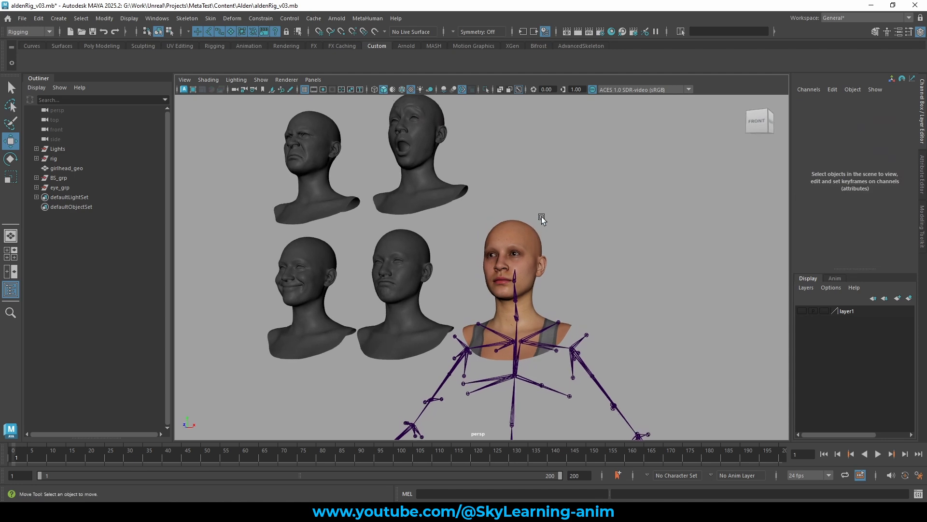
Inspect the okay_bs target head and the base head's facialExp channels.
alt+middle_drag(521, 201, 529, 212)
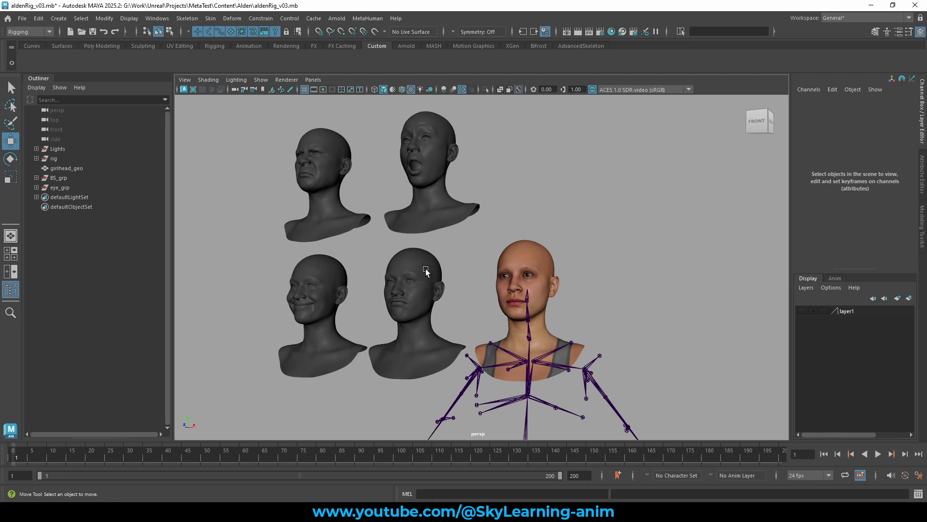
click(428, 306)
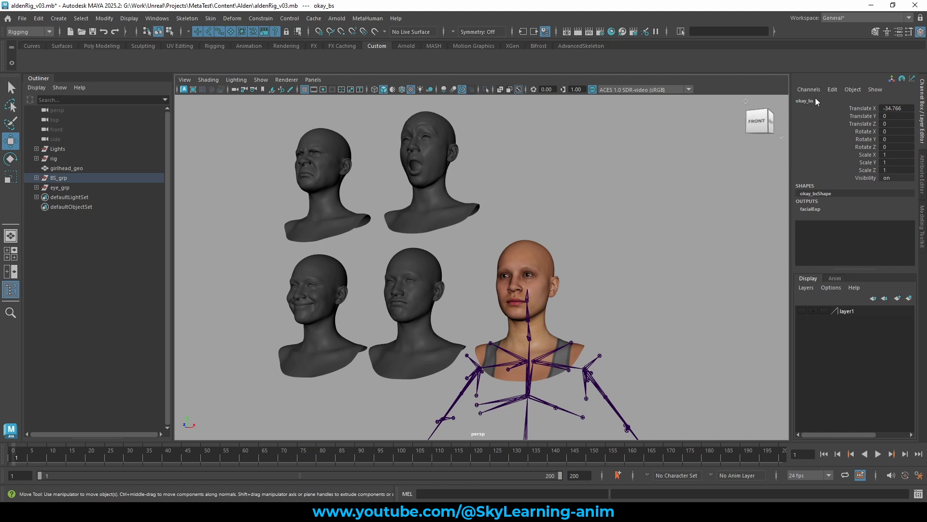
alt+middle_drag(579, 230, 566, 204)
alt+right_drag(566, 205, 614, 215)
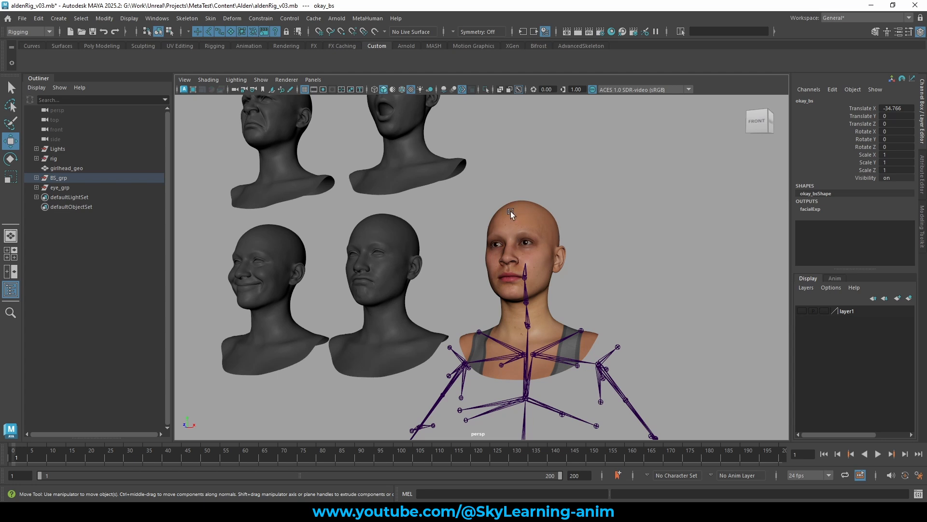
click(532, 205)
click(821, 209)
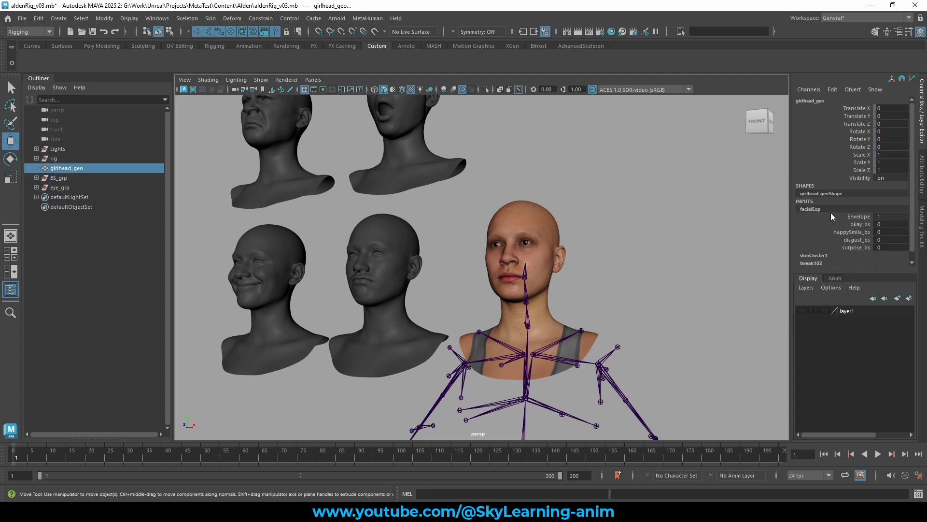
click(857, 225)
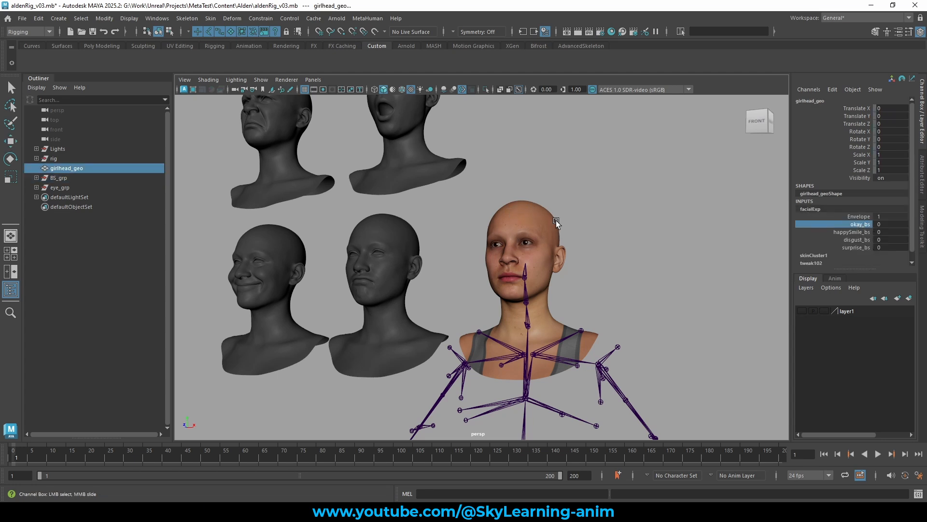
click(392, 218)
key(w)
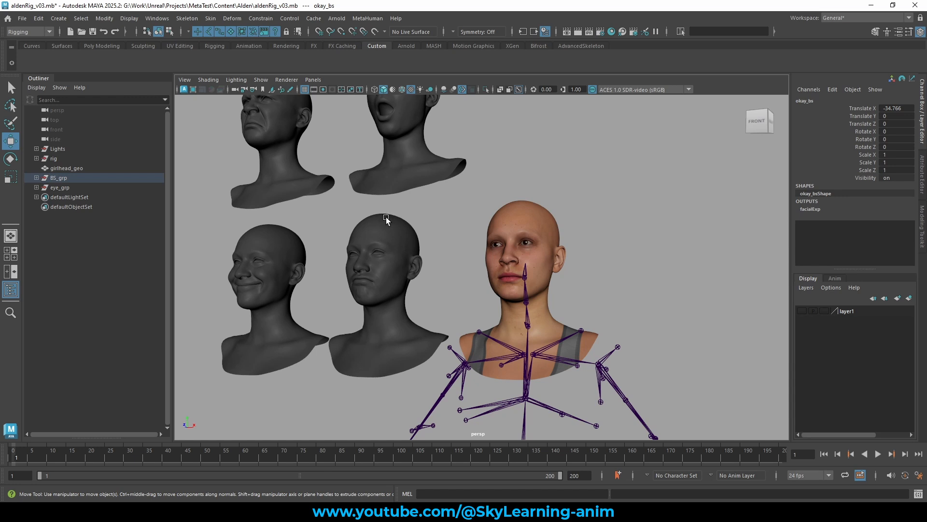
click(525, 203)
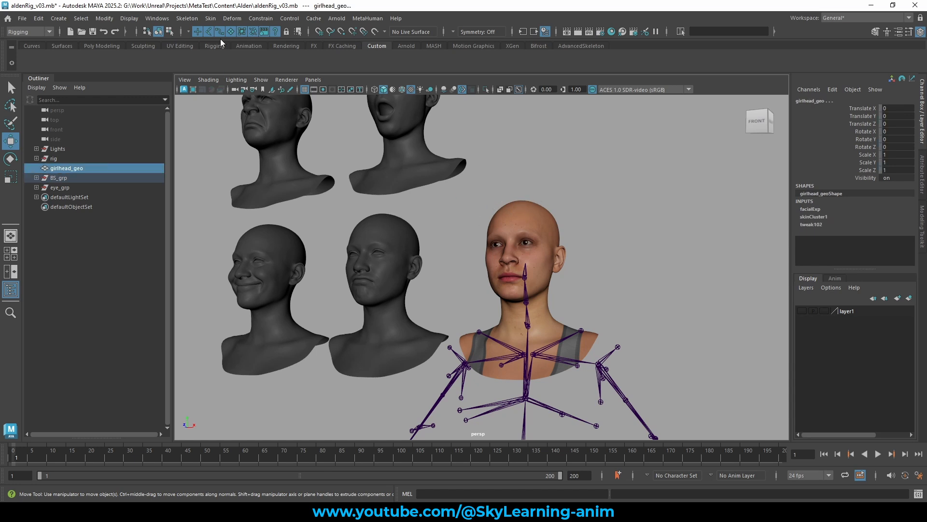
Tear off the Blend Shape edit submenu as a floating panel and place it near the viewport's upper corner.
click(237, 21)
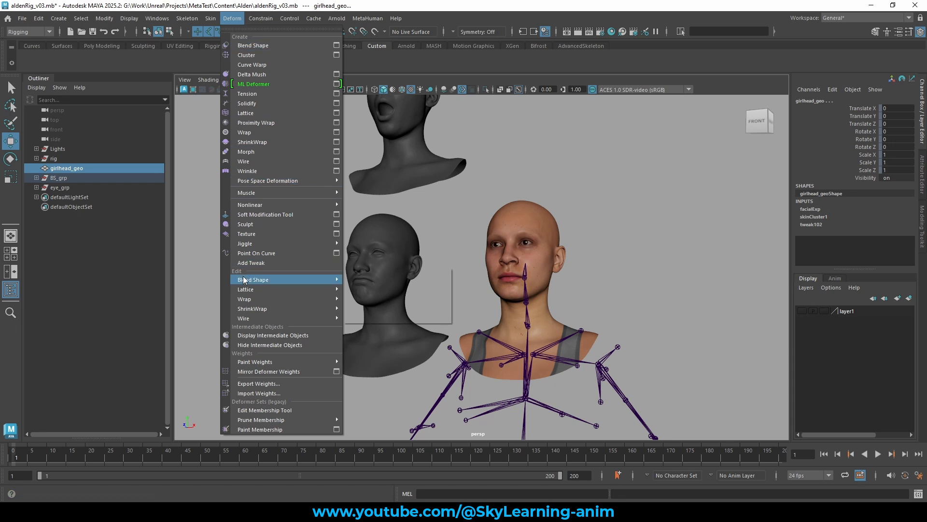
mouse_move(244, 279)
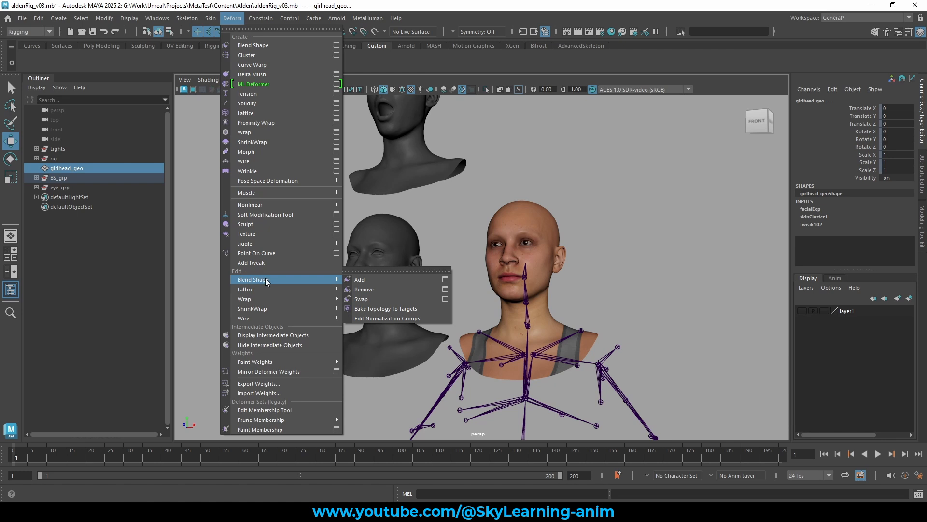
click(379, 269)
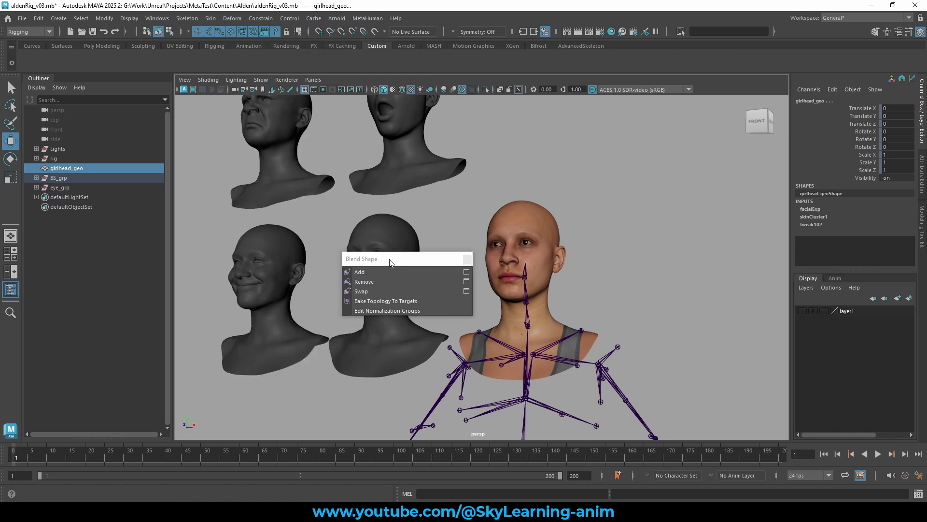
drag(390, 260, 665, 133)
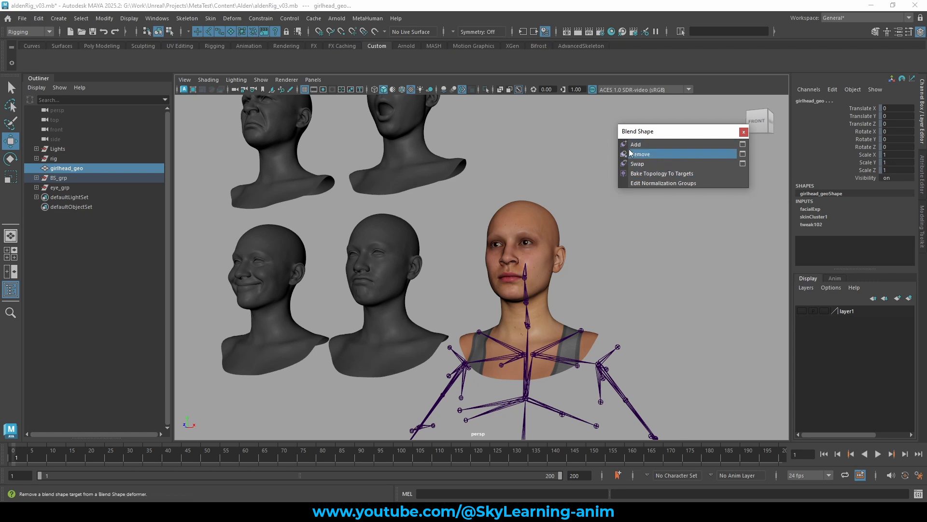
Select the okay_bs head and the base head, then open the Remove blend shape target options and reset its settings.
click(437, 193)
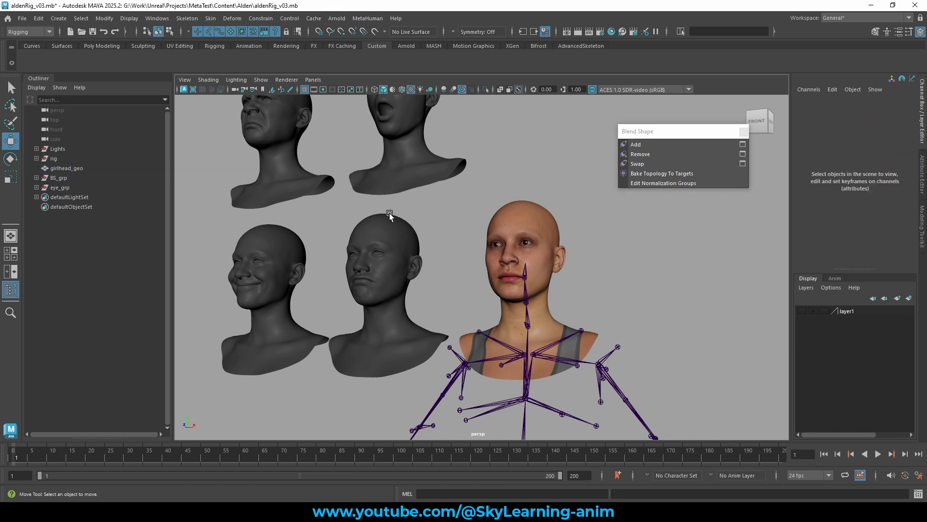
click(387, 220)
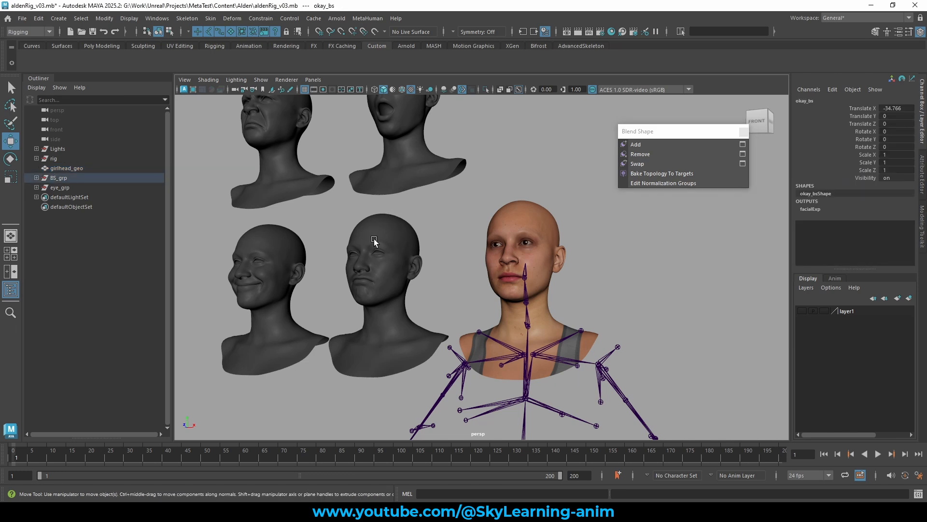
shift+click(506, 207)
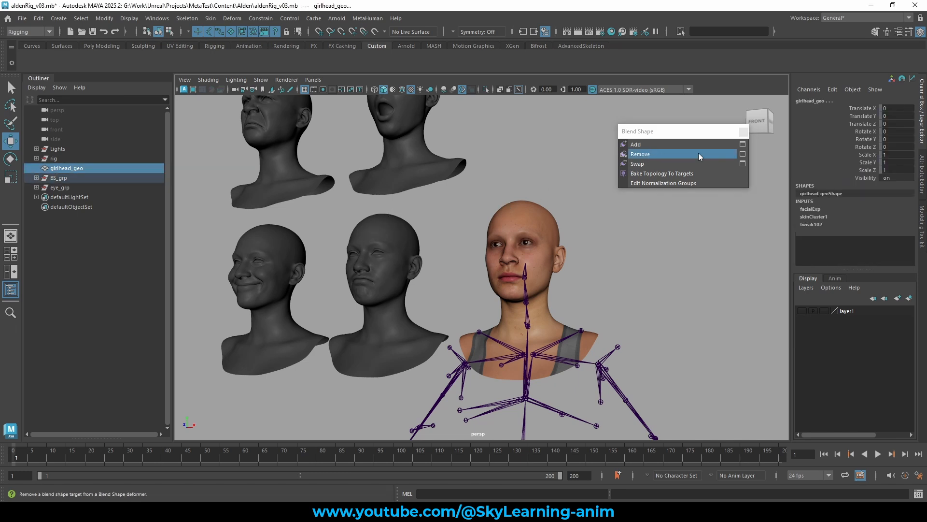
click(742, 154)
click(508, 102)
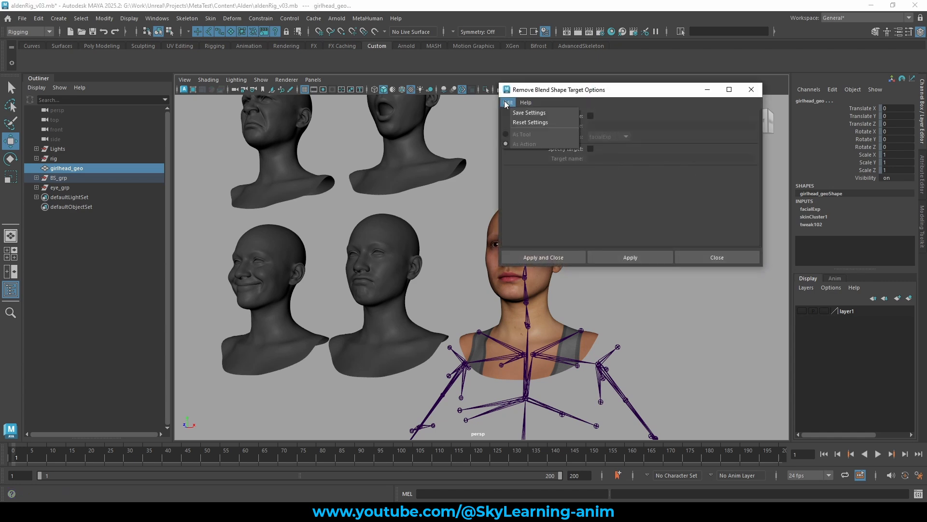
click(519, 123)
drag(556, 90, 675, 86)
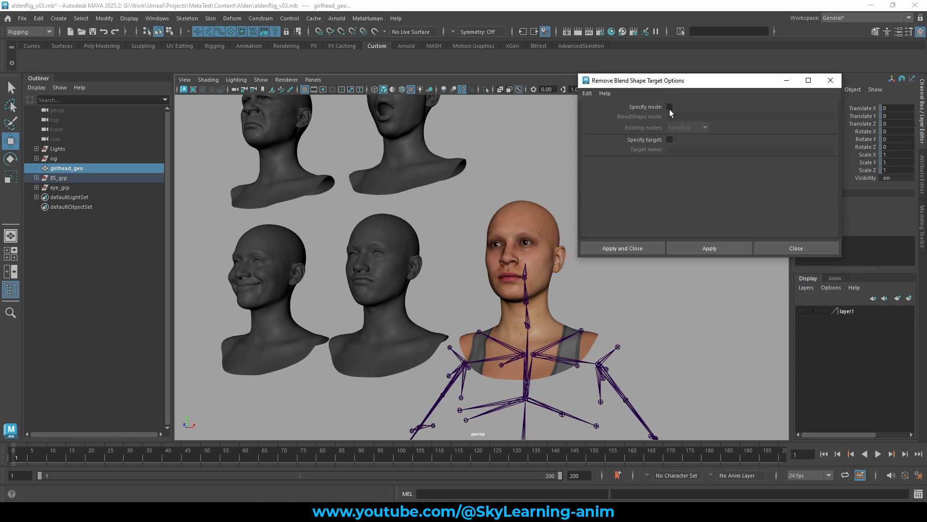
Set the Remove options to use Specify target with Specify node turned off, then close the options dialog.
click(670, 107)
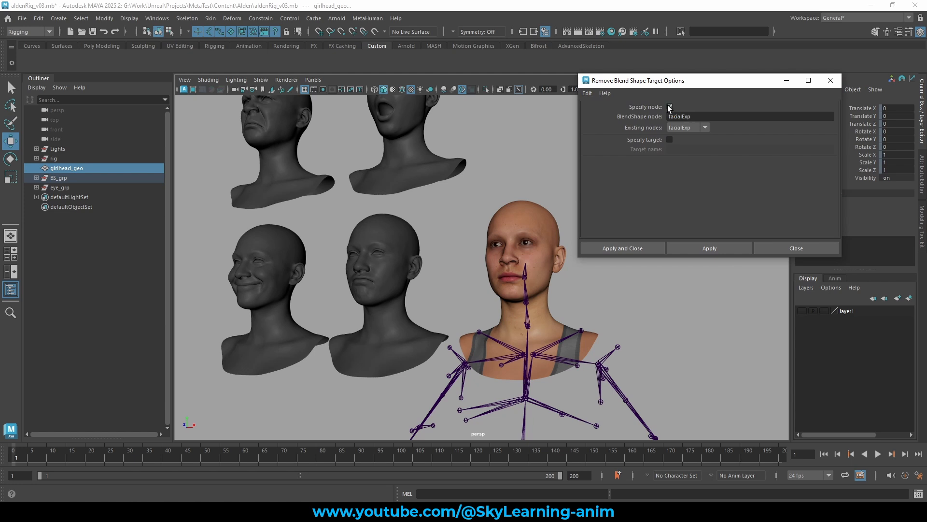
drag(693, 118, 664, 116)
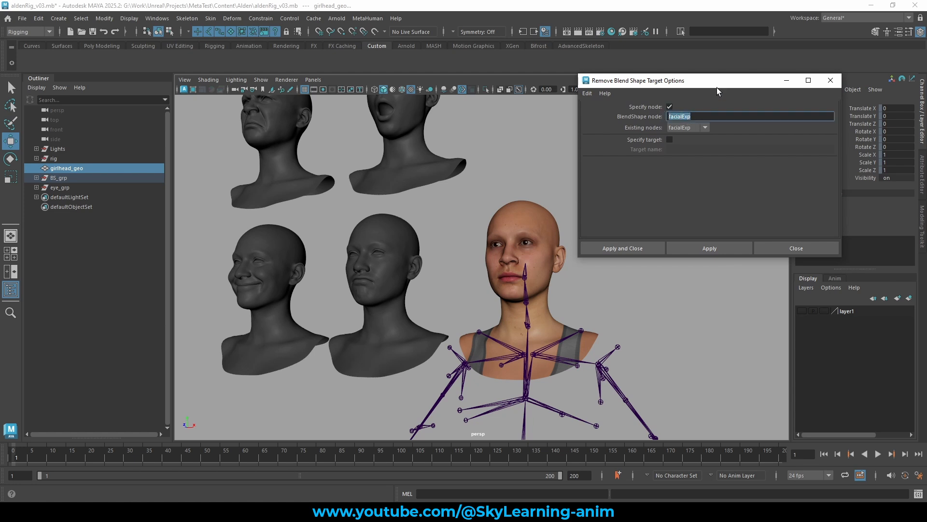
drag(716, 88, 628, 96)
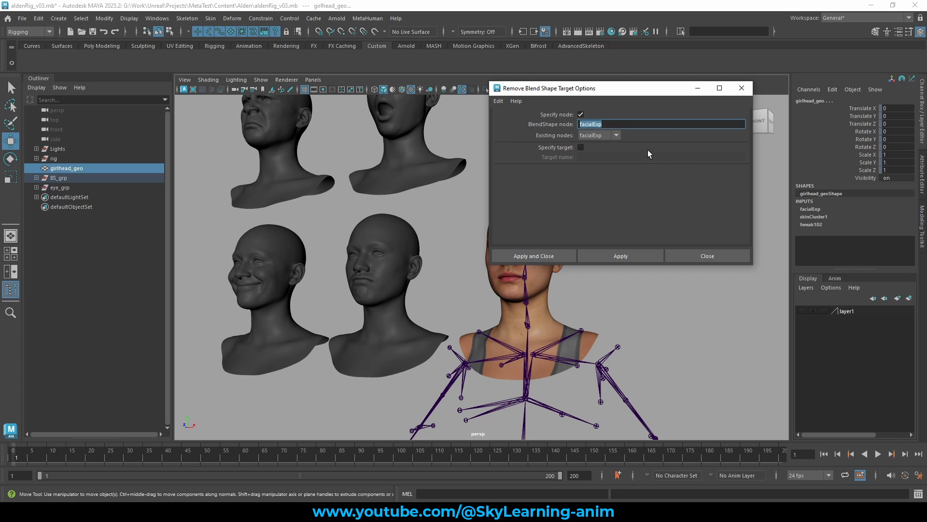
click(597, 136)
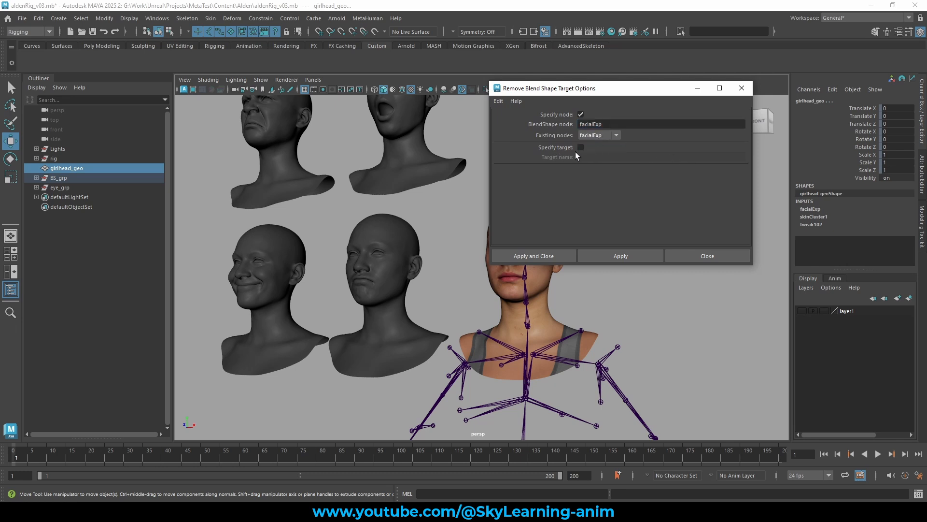
click(582, 147)
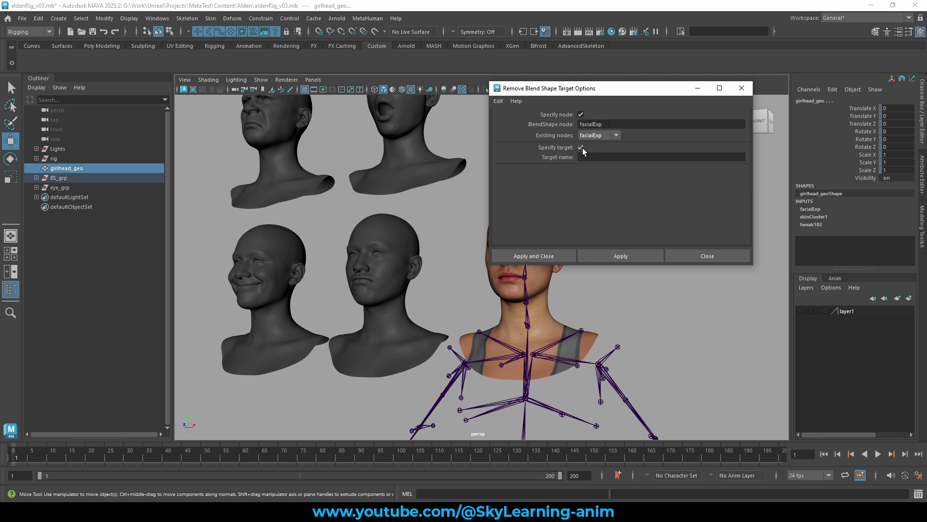
click(37, 178)
ctrl+click(67, 188)
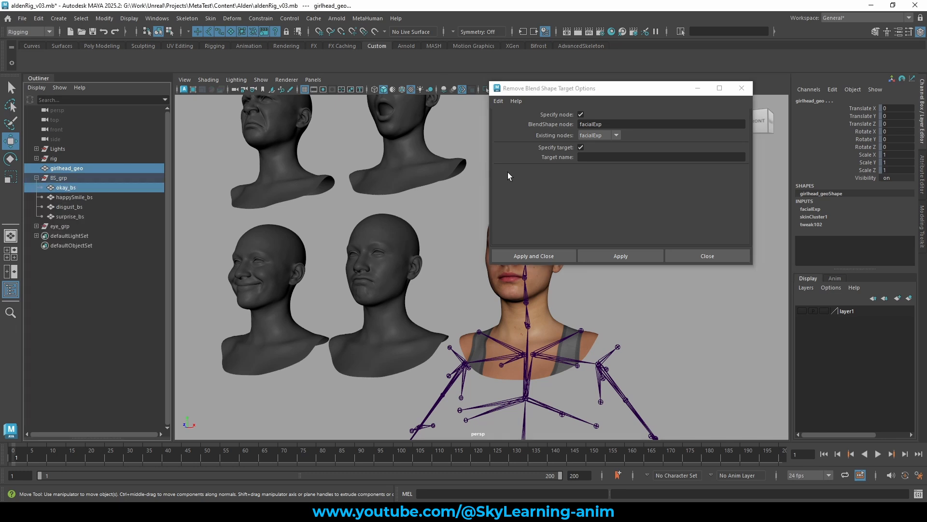
click(581, 114)
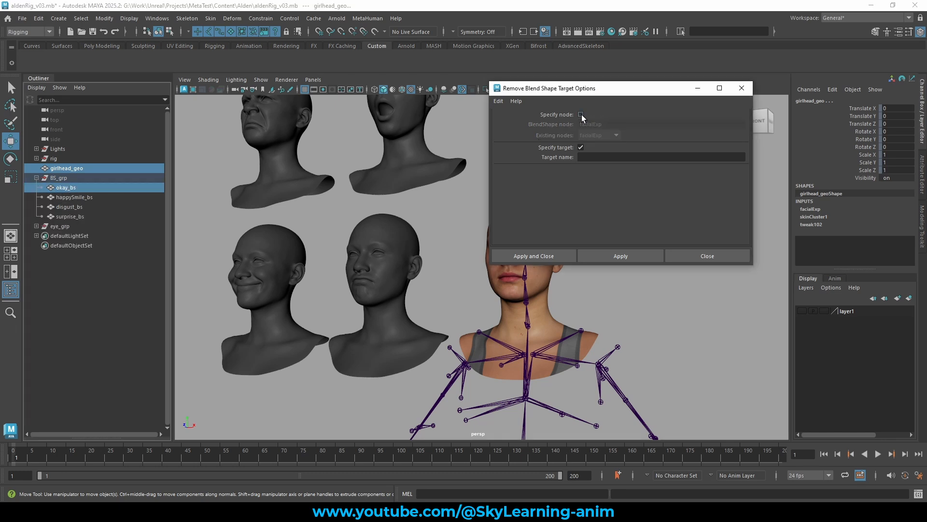
click(717, 255)
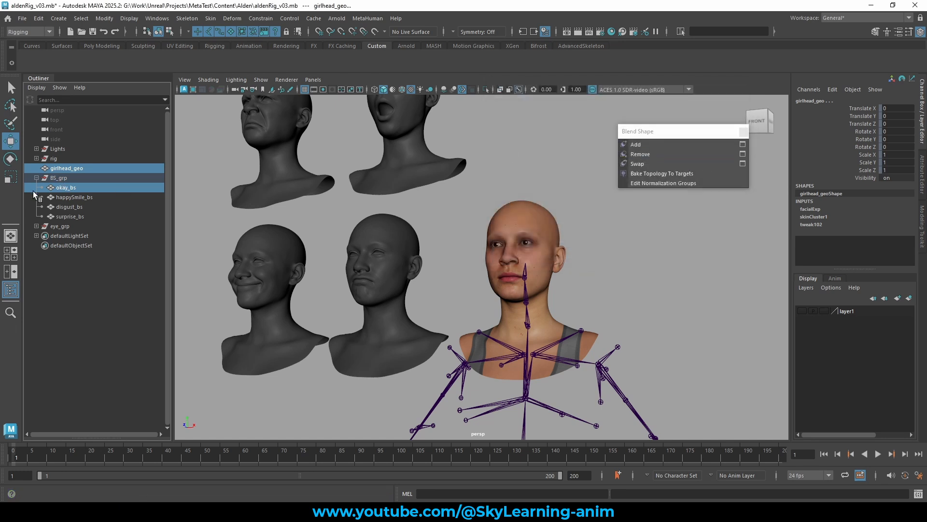
Select okay_bs and then the base head, and remove okay_bs as a target from the facialExp blend shape.
click(64, 188)
ctrl+click(97, 169)
click(647, 155)
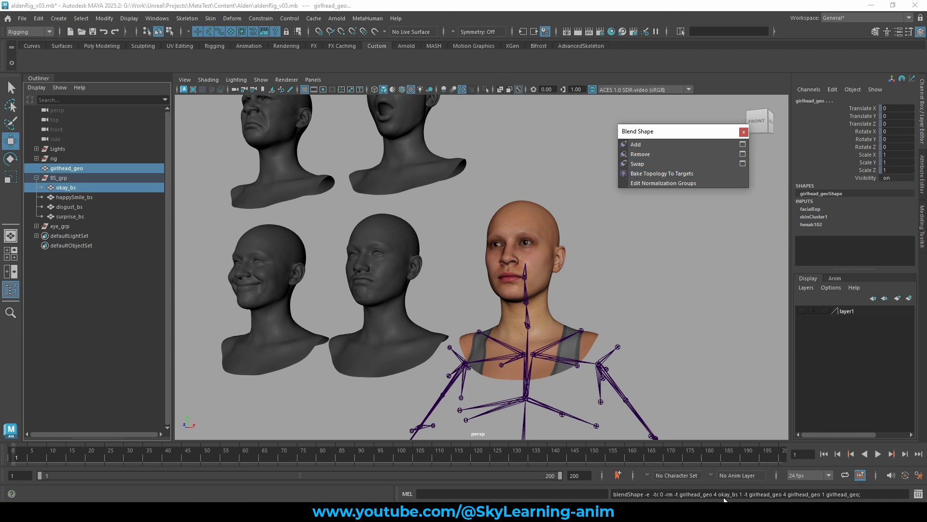
Select the base head and scrub the happySmile_bs, disgust_bs and surprise_bs weights of facialExp to test them.
click(552, 231)
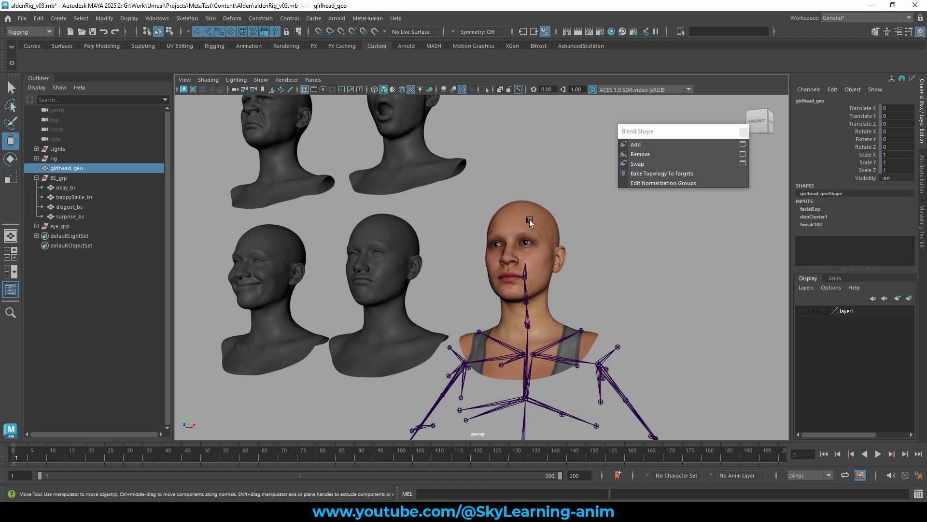
click(810, 210)
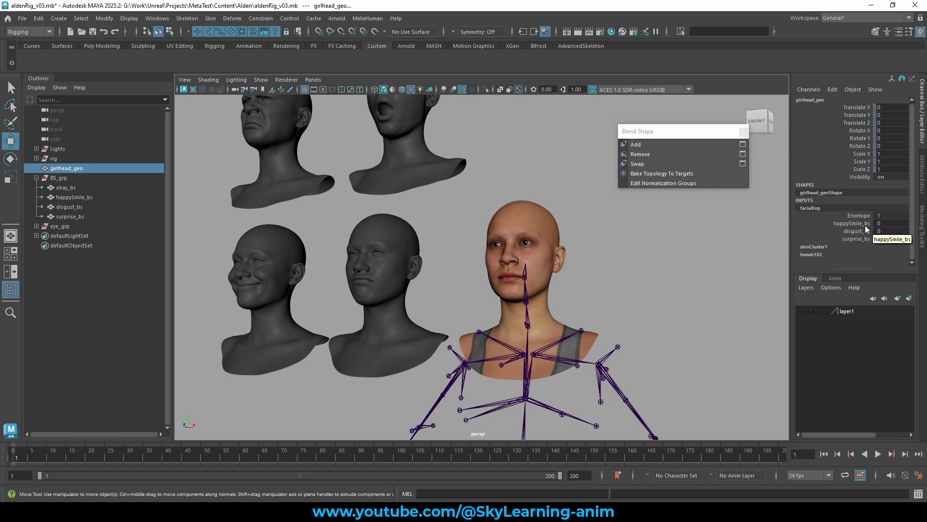
drag(865, 225, 862, 239)
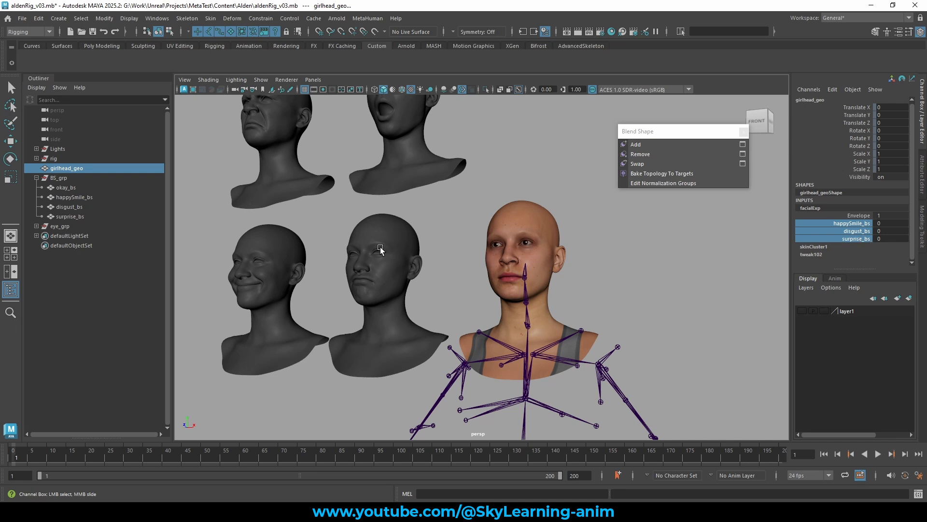
click(852, 223)
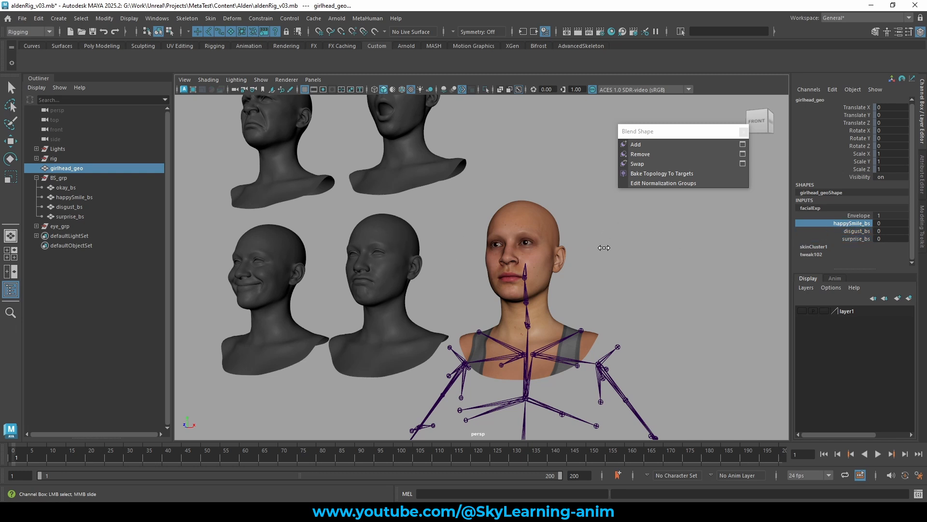
middle_drag(724, 248, 155, 257)
click(858, 231)
middle_drag(771, 248, 459, 259)
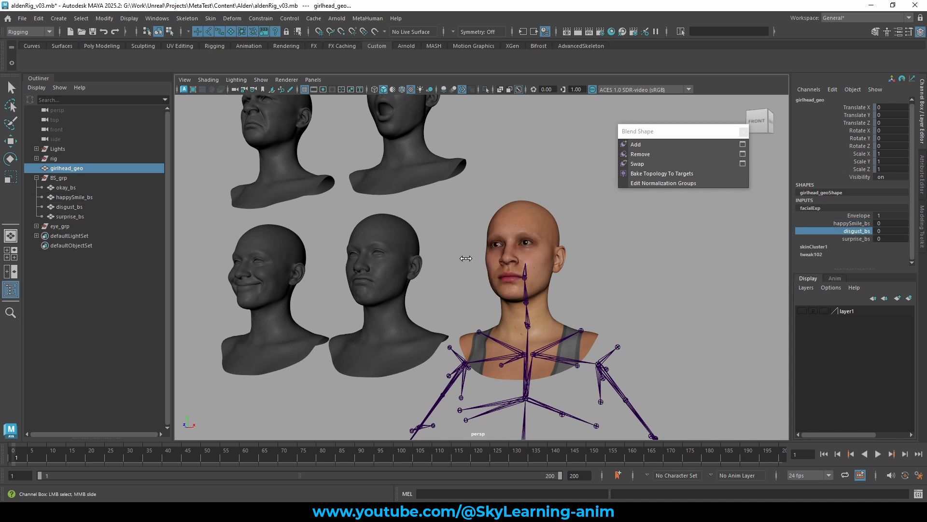
click(857, 239)
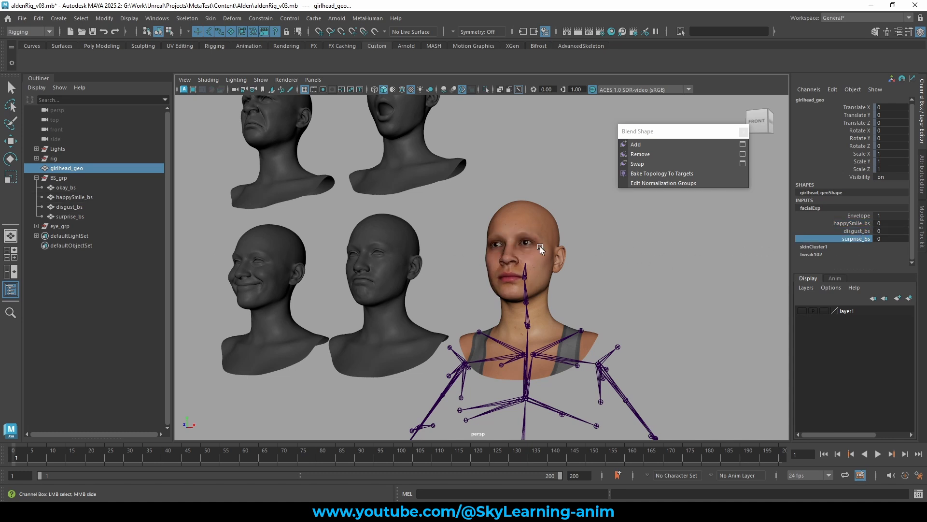
middle_drag(540, 247, 155, 247)
Select okay_bs and then the base head, and add okay_bs back as a target to the facialExp blend shape.
scroll(456, 244, down, 3)
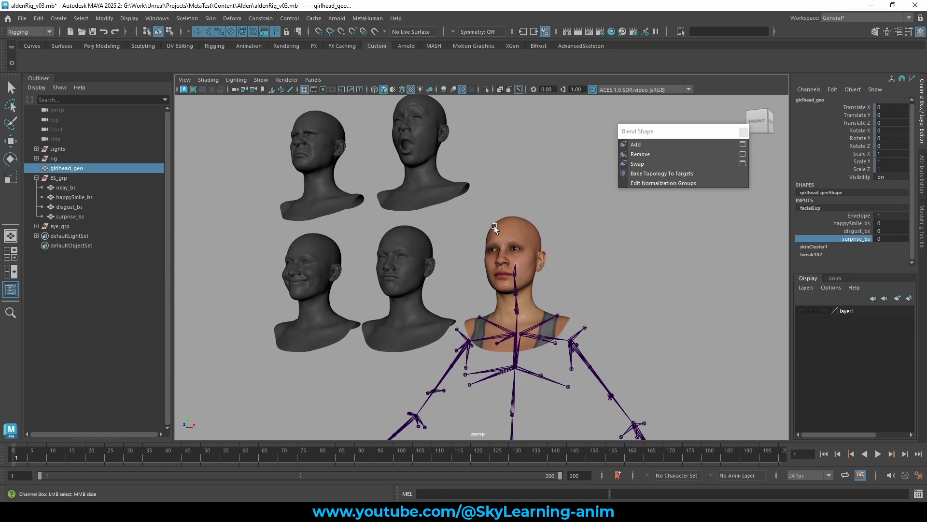
alt+middle_drag(538, 193, 540, 207)
click(414, 254)
key(w)
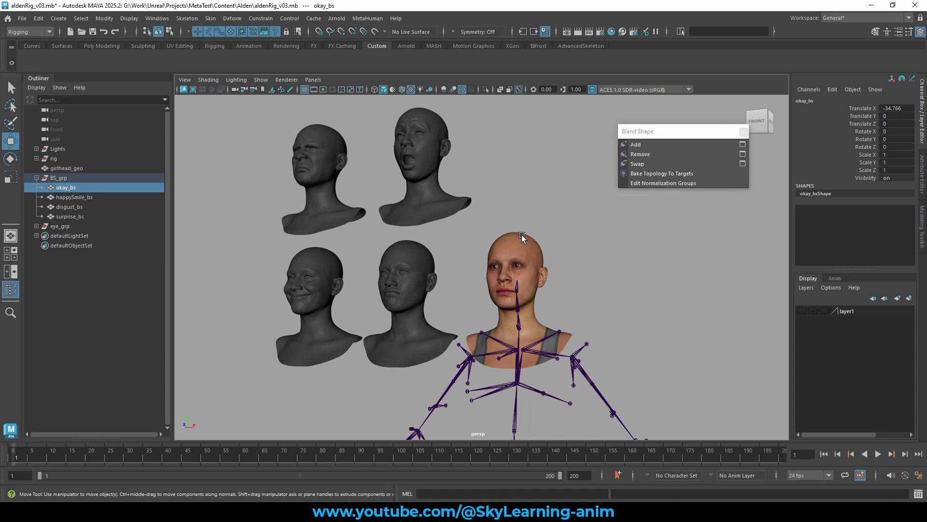
click(101, 187)
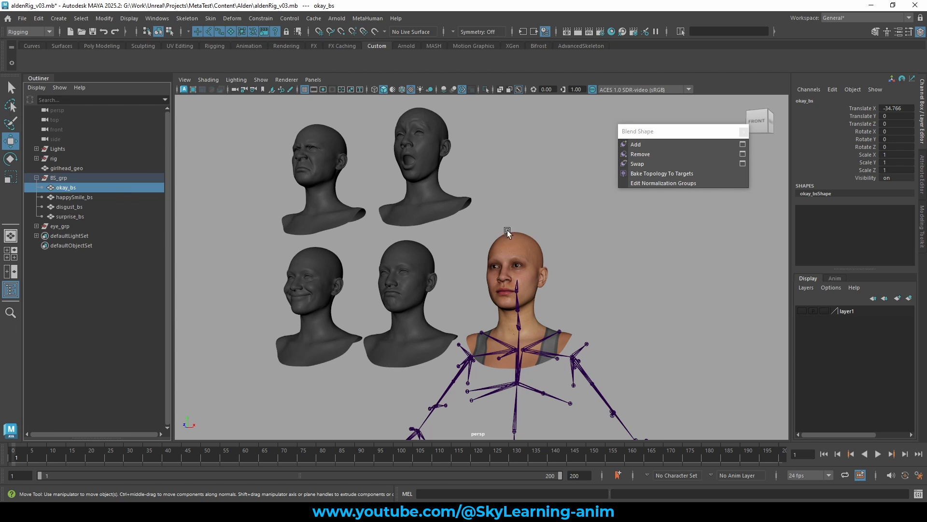
shift+click(535, 239)
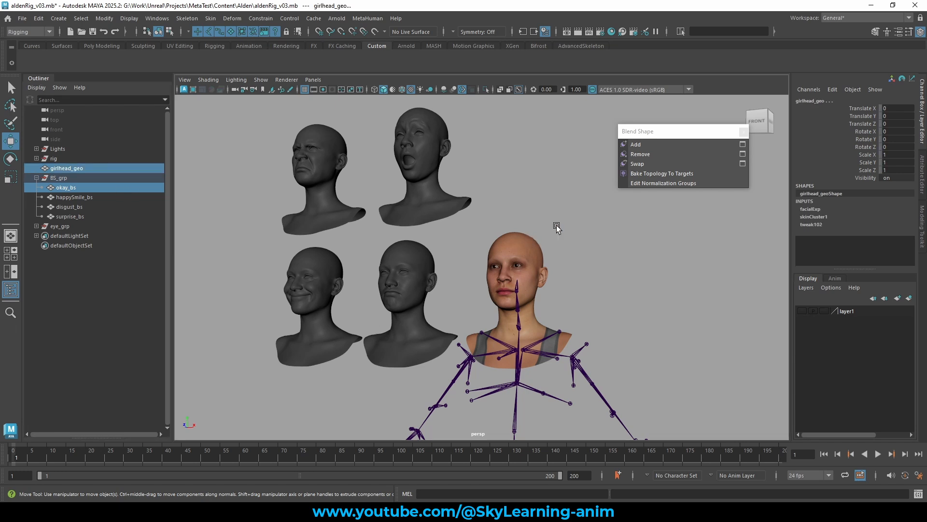
click(648, 143)
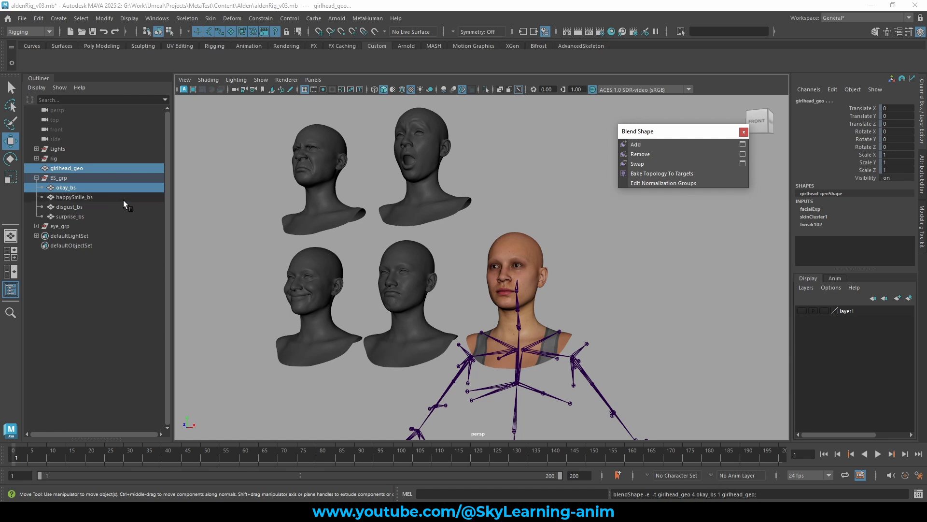
Select the base head and set the okay_bs weight of facialExp to 1.
click(509, 198)
click(523, 237)
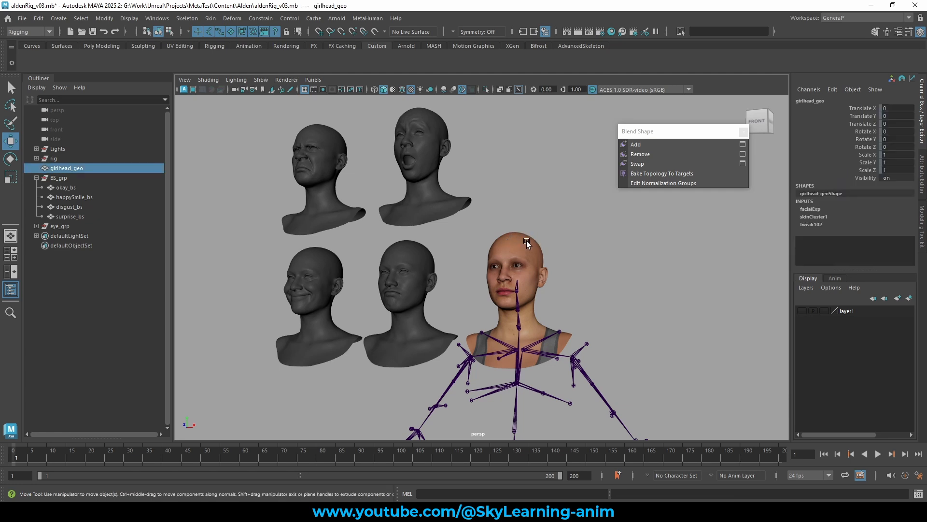
click(815, 210)
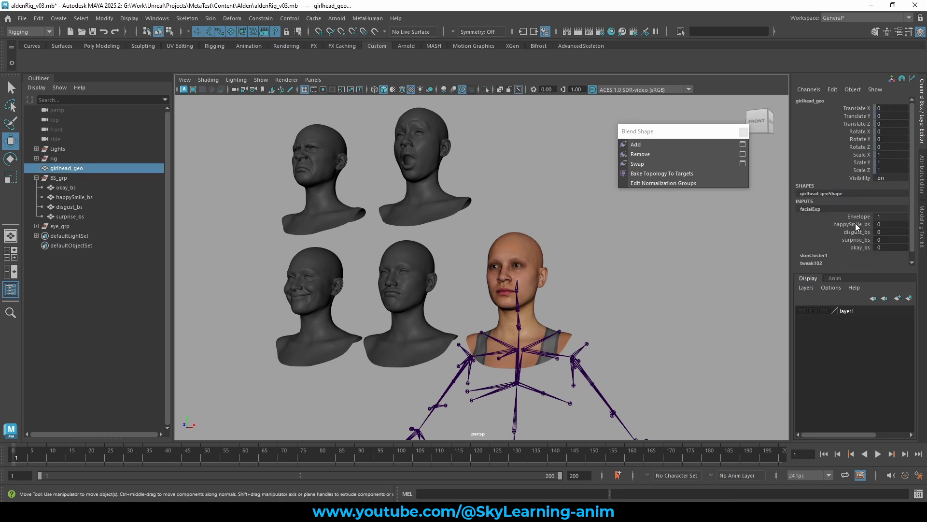
click(859, 247)
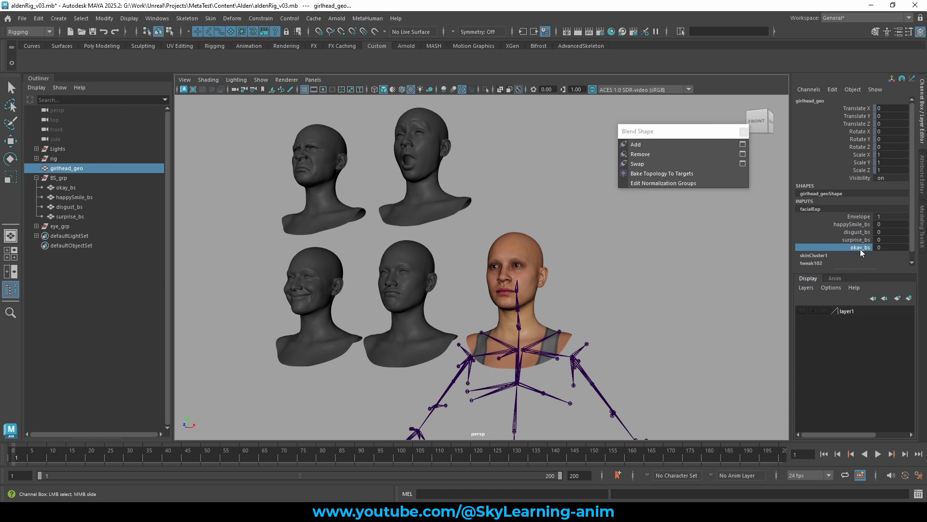
middle_drag(538, 250, 695, 251)
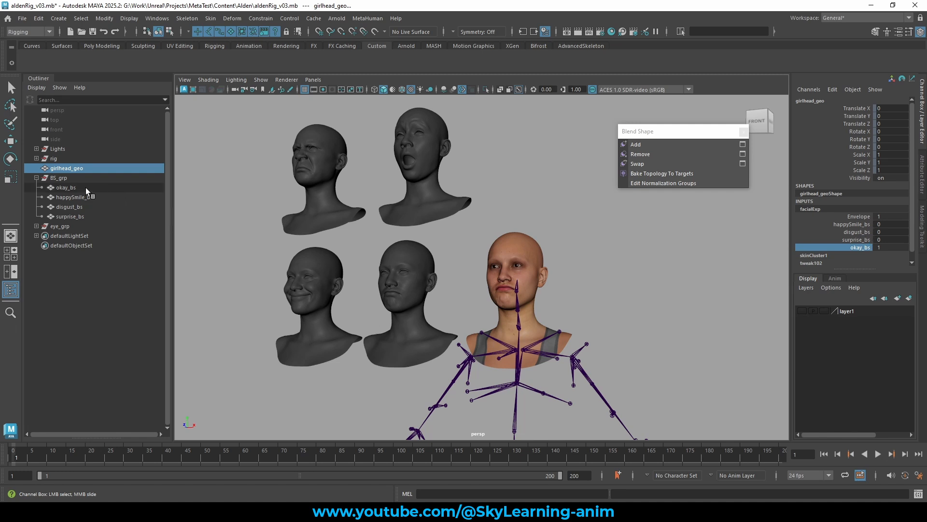
Select the base head and set the okay_bs weight of facialExp back to 0.
drag(86, 187, 81, 215)
key(w)
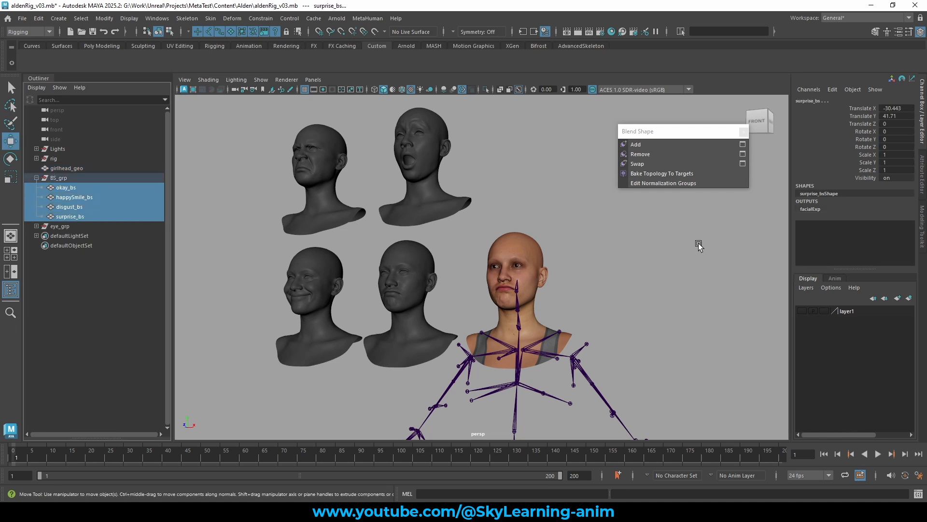
click(521, 245)
click(819, 208)
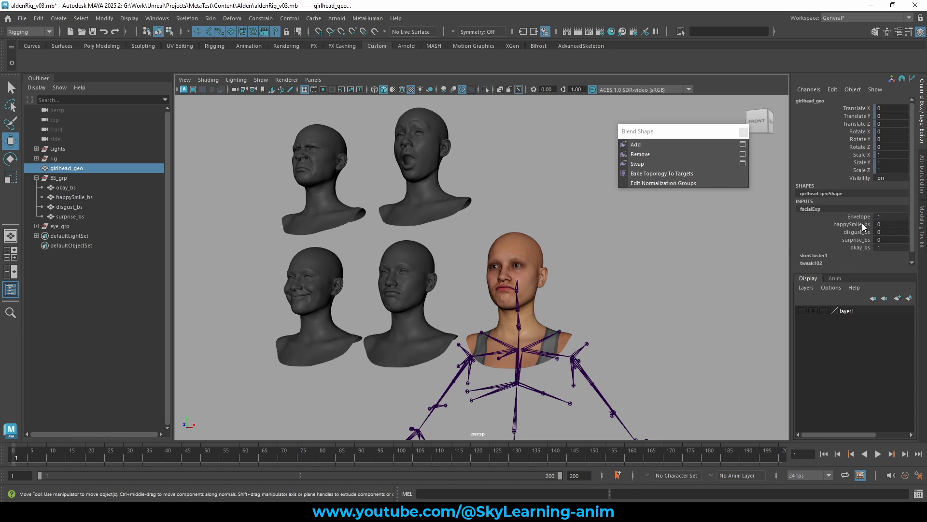
click(864, 222)
click(861, 230)
click(859, 238)
click(859, 247)
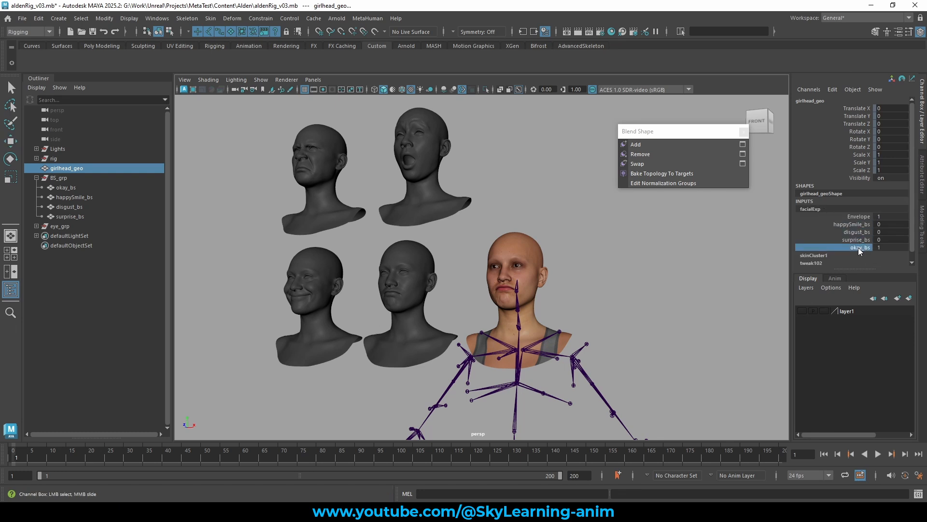
middle_drag(686, 256, 539, 256)
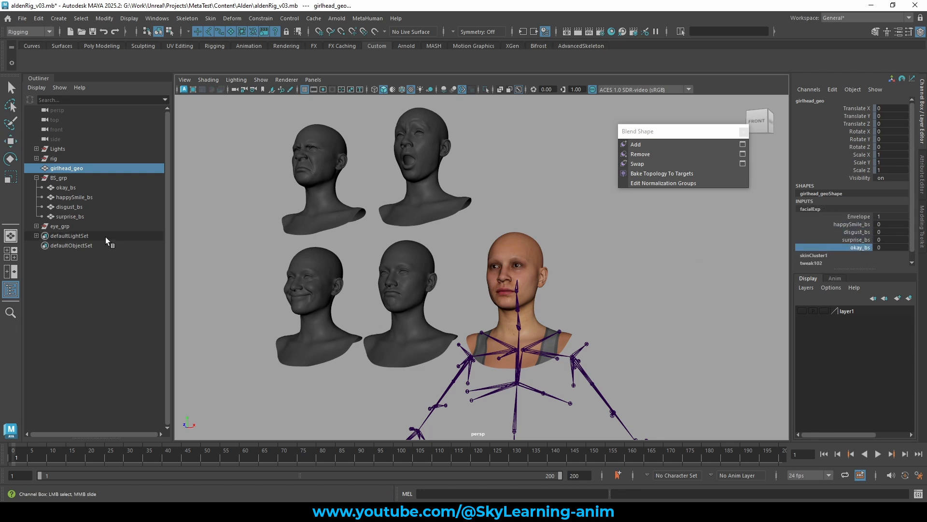
Browse the facialExp weight channels and the expression targets in the outliner.
click(862, 225)
click(863, 233)
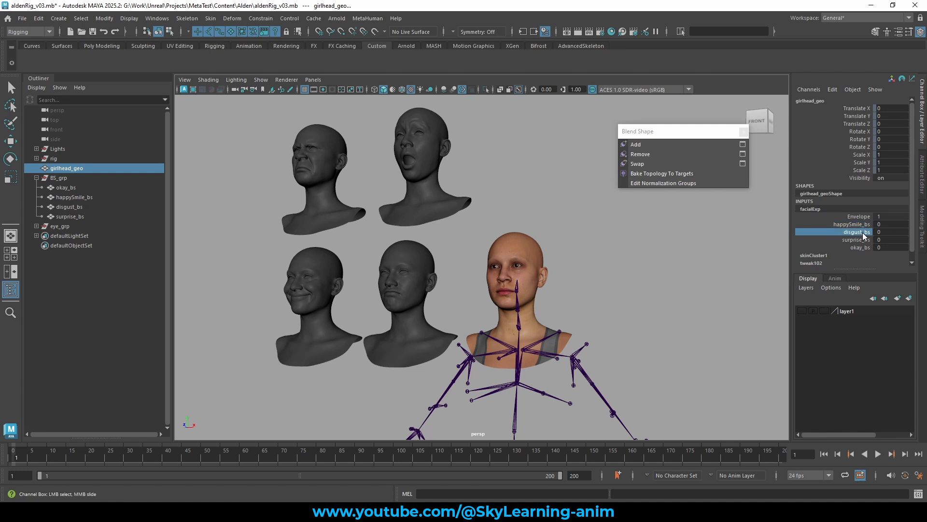
click(866, 225)
click(864, 232)
click(860, 240)
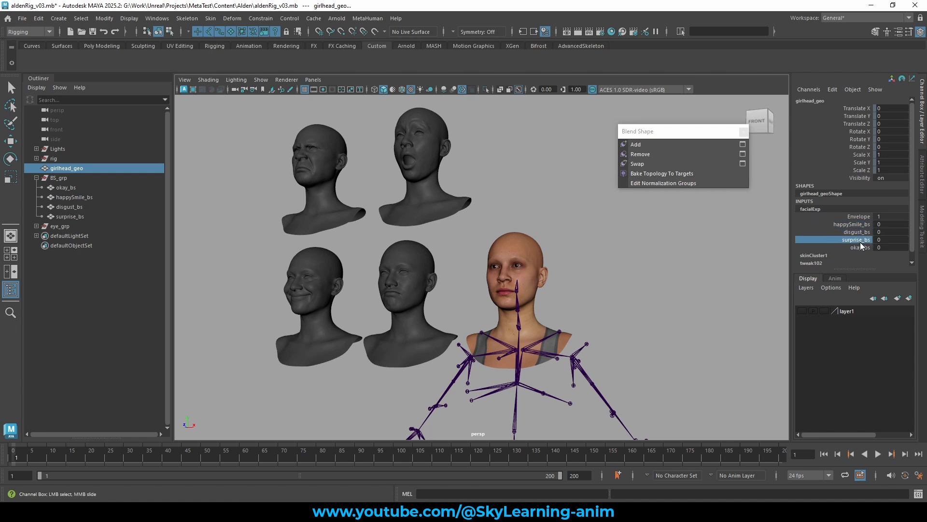
click(71, 190)
drag(70, 190, 76, 215)
click(79, 208)
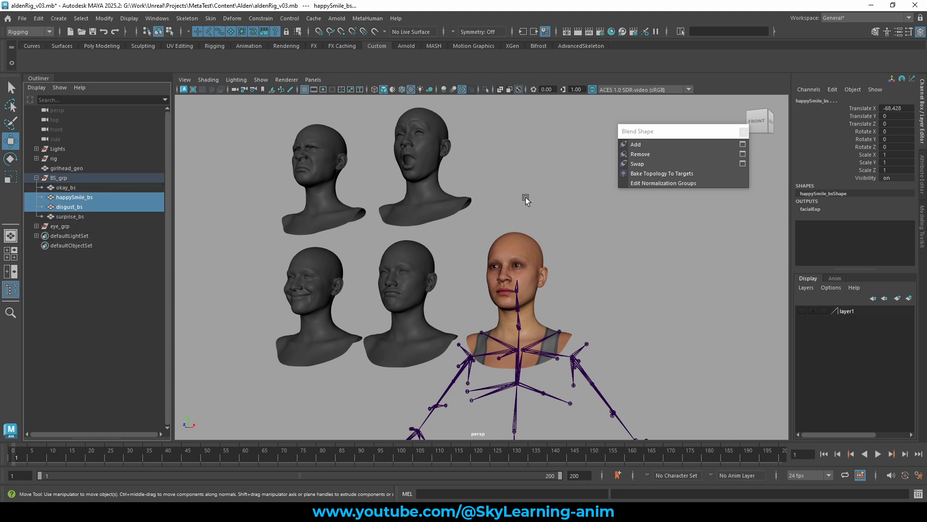
Select the facialExp blend shape node among the base head's inputs and delete it.
click(547, 221)
click(517, 244)
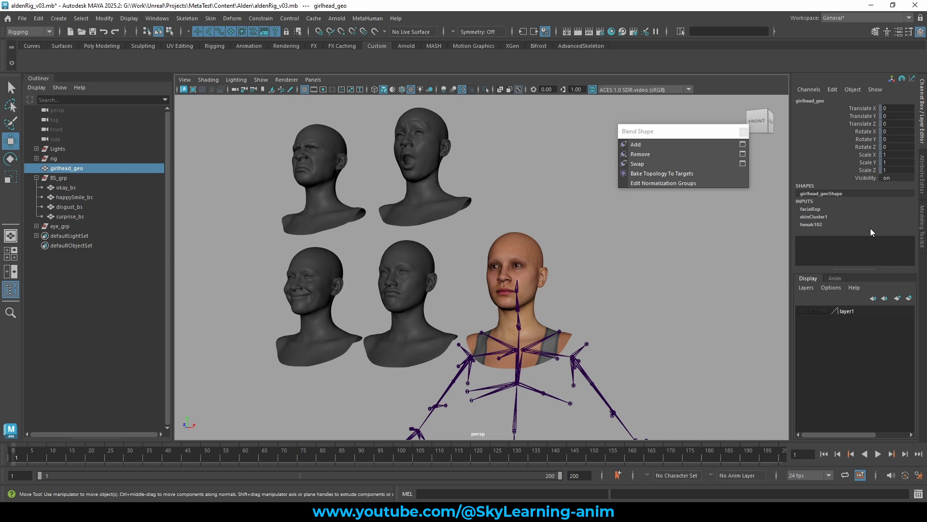
click(824, 209)
double_click(833, 209)
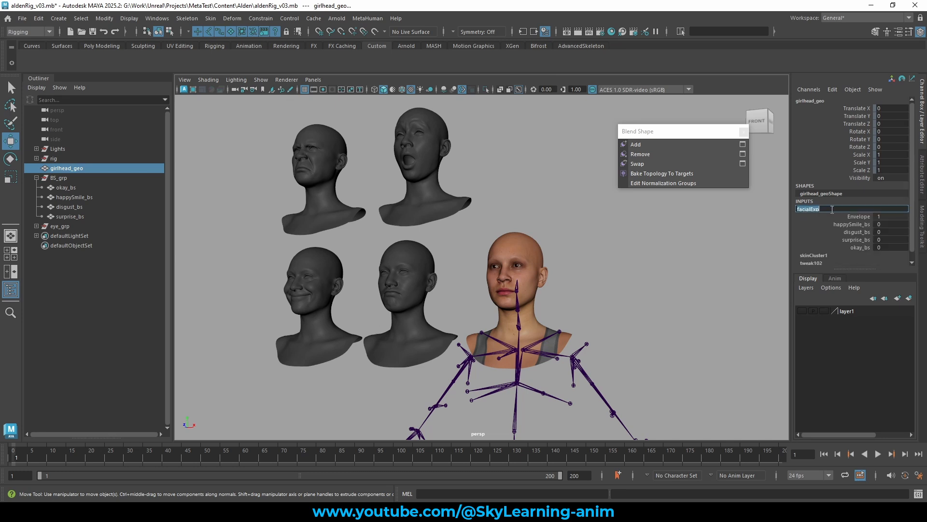
click(708, 31)
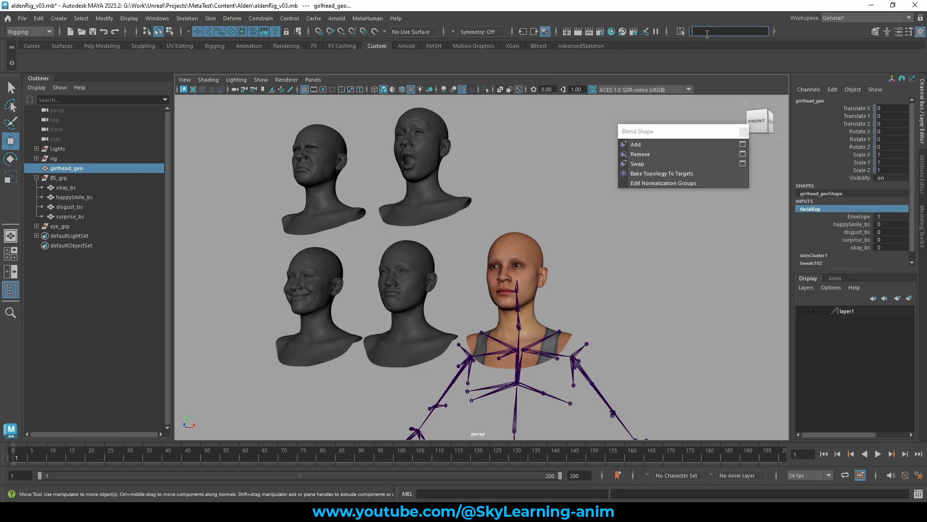
key(Return)
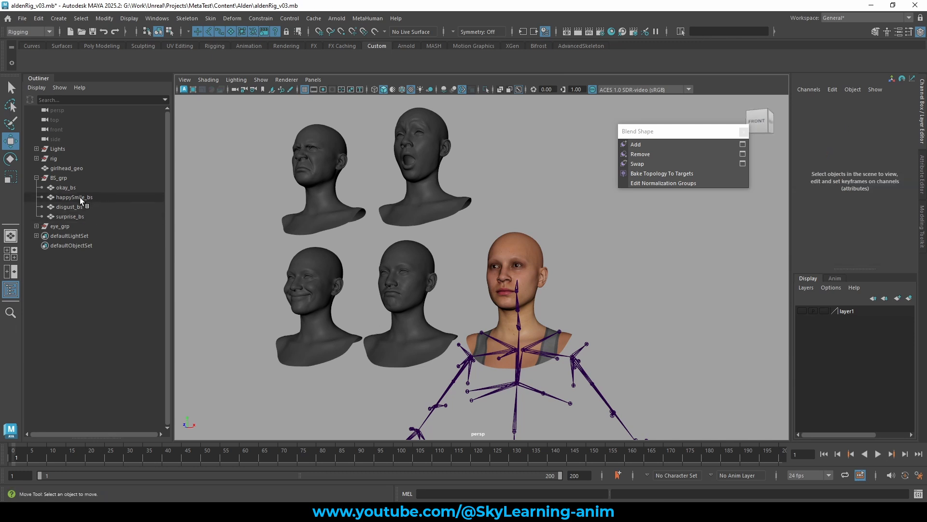
Try to create a blend shape named facialExp from the four expression targets without the base head.
alt+drag(303, 179, 346, 257)
click(346, 257)
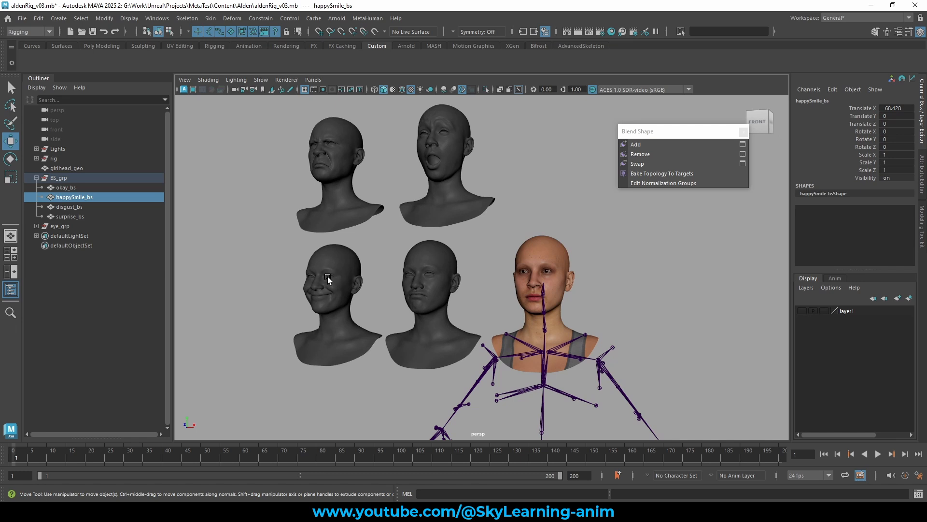
click(78, 198)
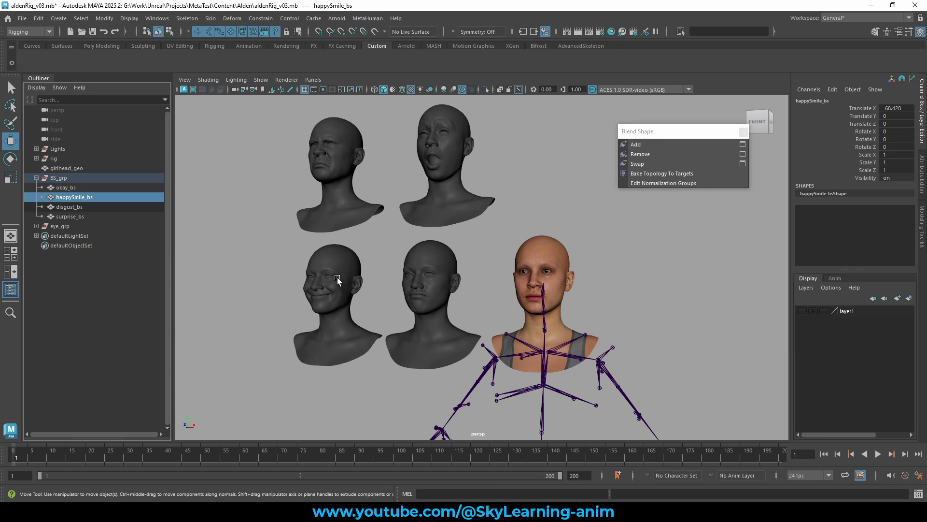
shift+click(453, 138)
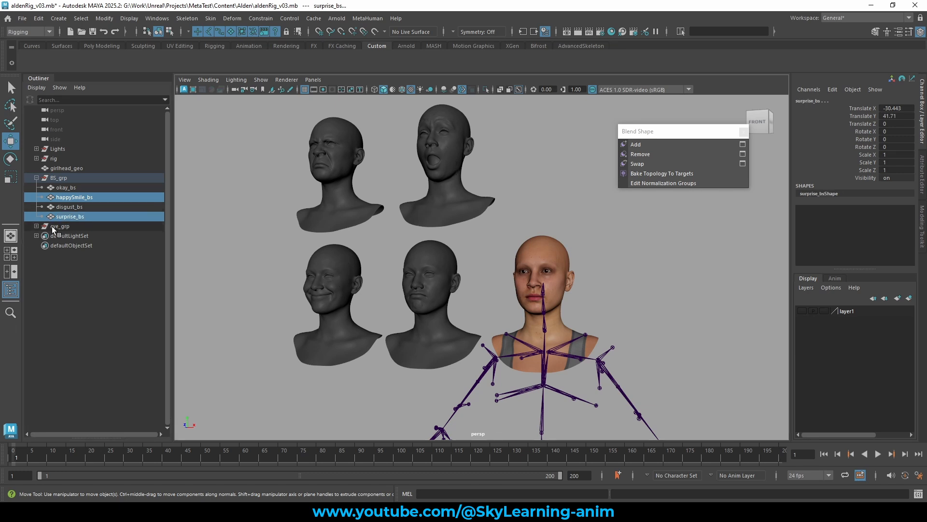
ctrl+click(73, 207)
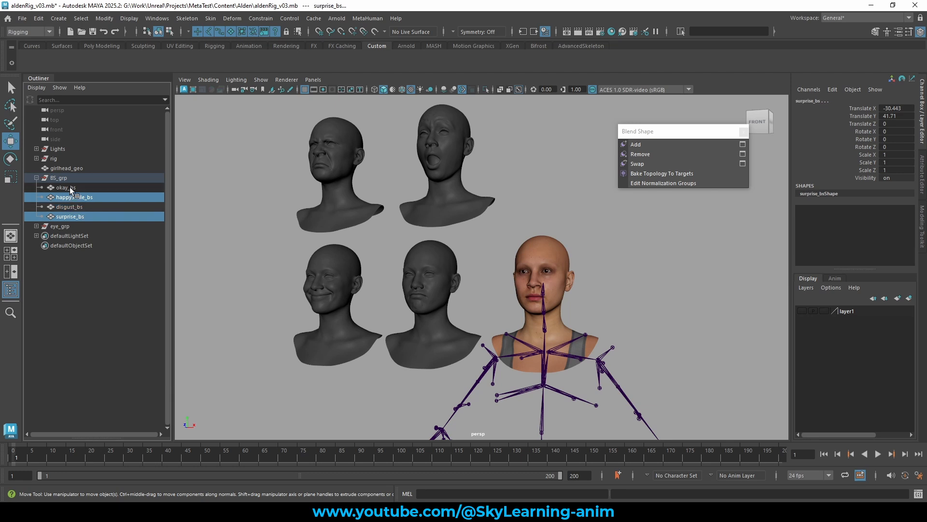
ctrl+click(69, 187)
ctrl+click(70, 204)
ctrl+click(73, 207)
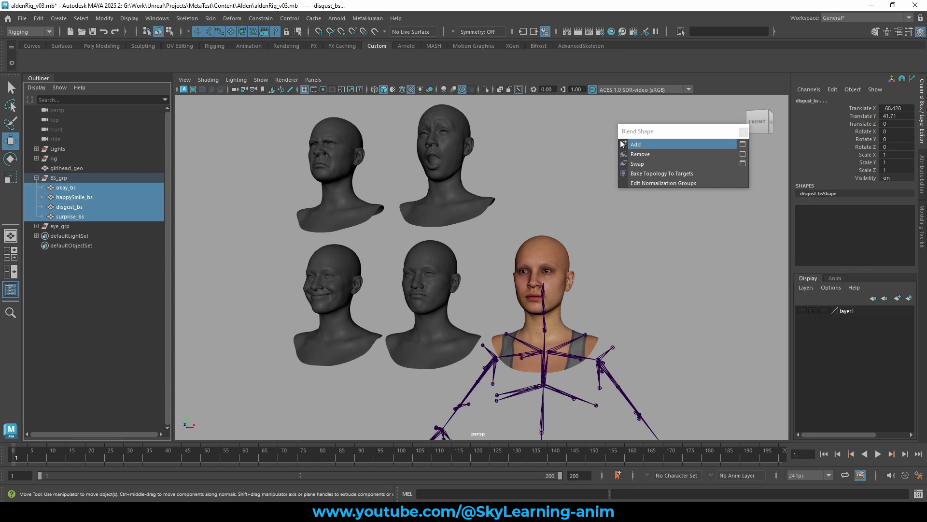
click(232, 18)
click(336, 44)
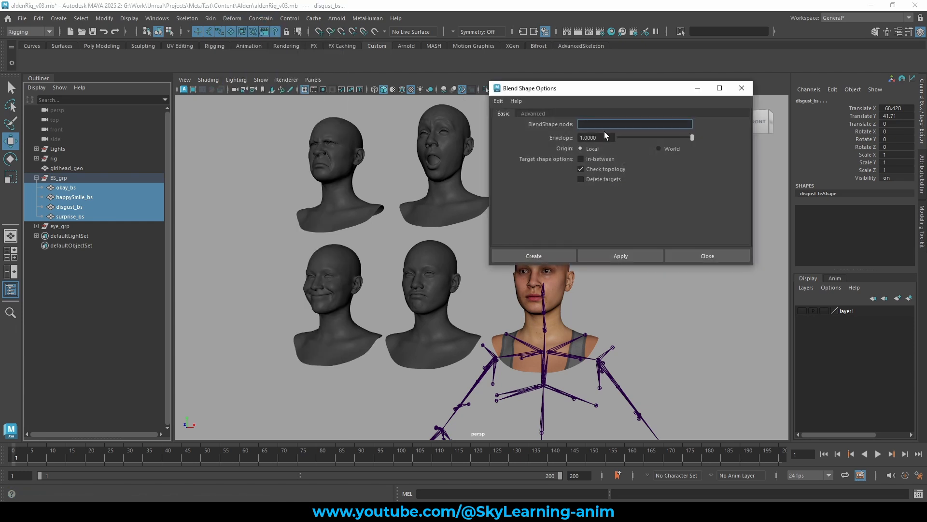
text(facialExp)
click(543, 254)
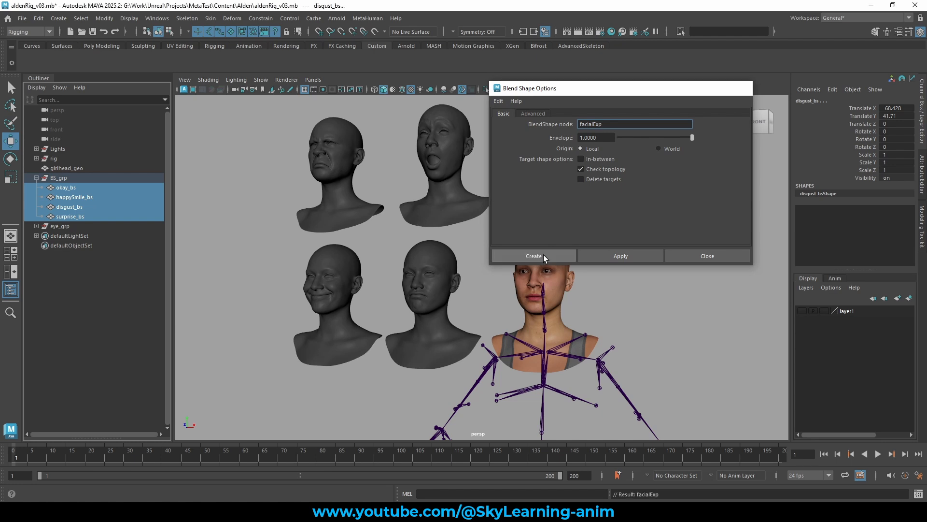
Select the base head and each expression target to inspect their blend shape inputs and outputs.
click(559, 247)
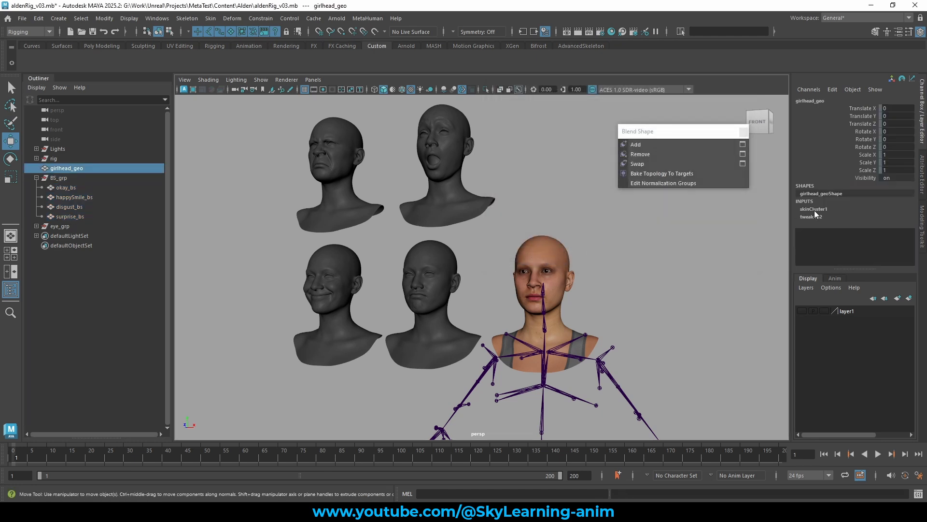
alt+drag(643, 246, 639, 246)
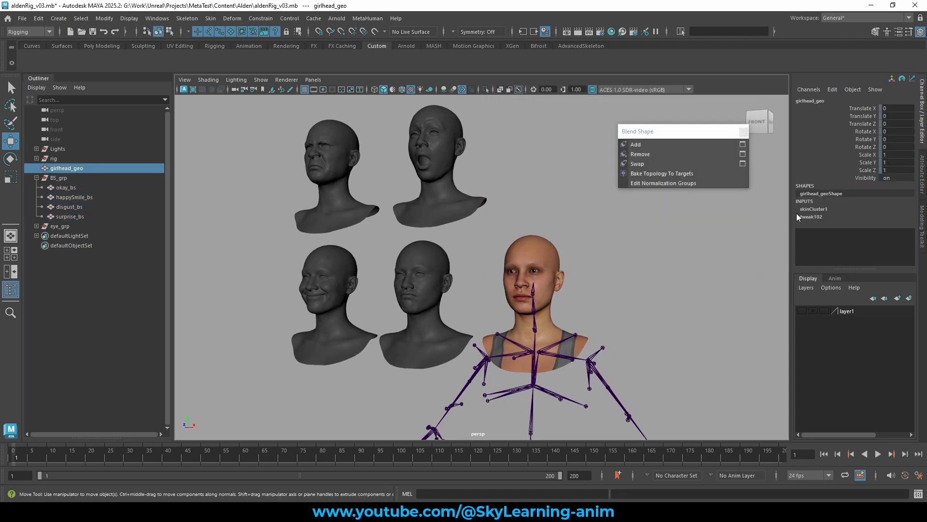
click(94, 188)
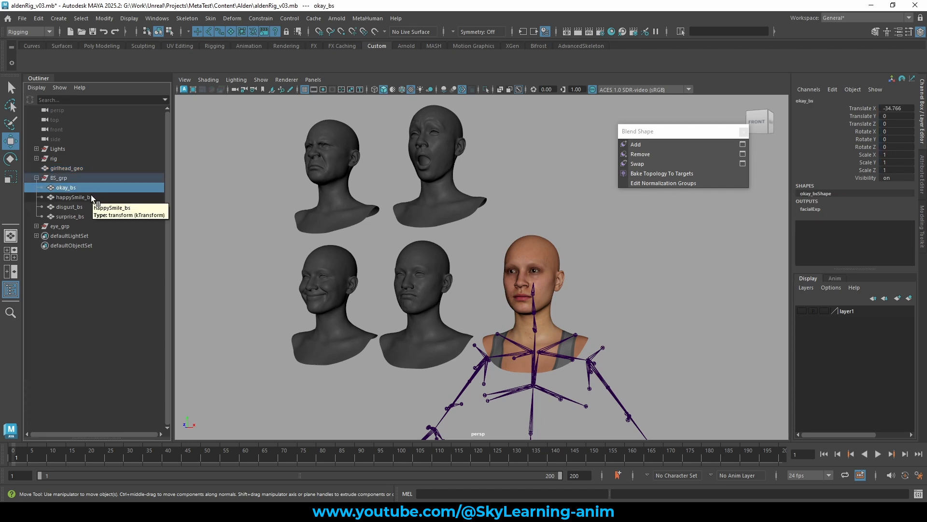
click(91, 195)
click(82, 207)
click(79, 215)
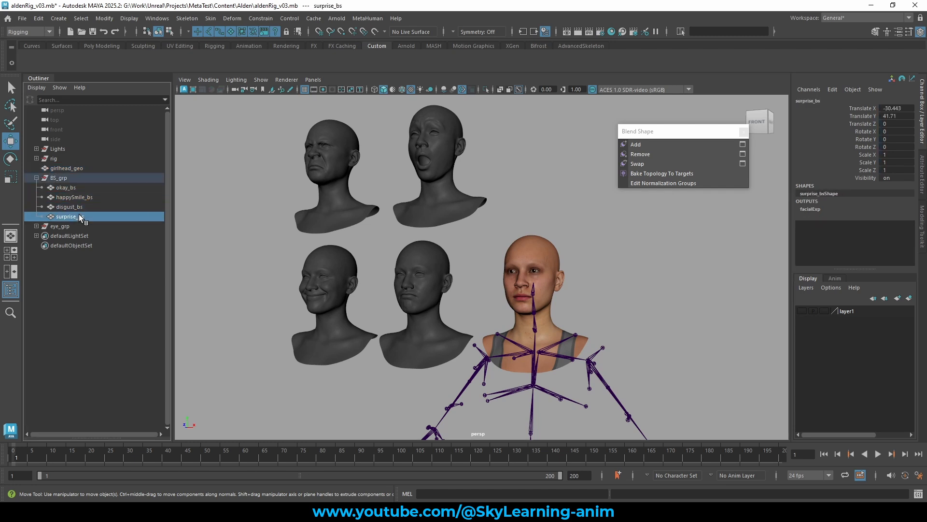
click(83, 208)
Undo the blend shape creation on the expression targets.
key(ctrl+z)
key(ctrl+z)
key(ctrl+z)
key(ctrl+z)
key(ctrl+z)
key(ctrl+z)
key(ctrl+z)
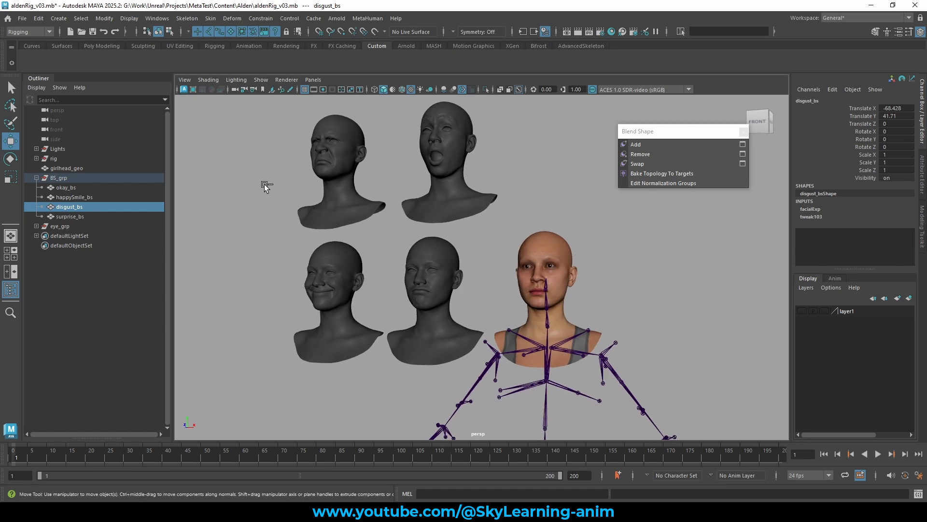
key(ctrl+z)
key(ctrl+z)
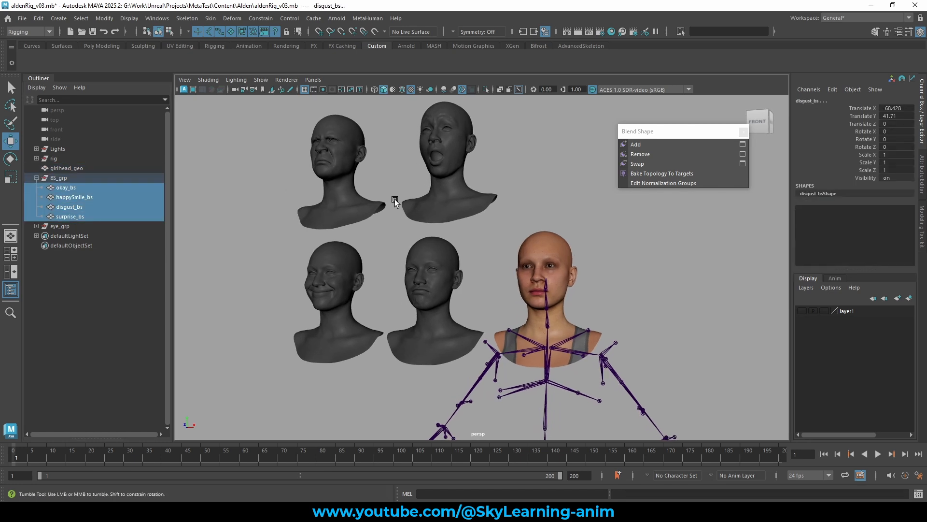
Add the base head to the four targets and create a blend shape named facialExpe with reset options.
alt+drag(396, 202, 400, 202)
ctrl+click(74, 168)
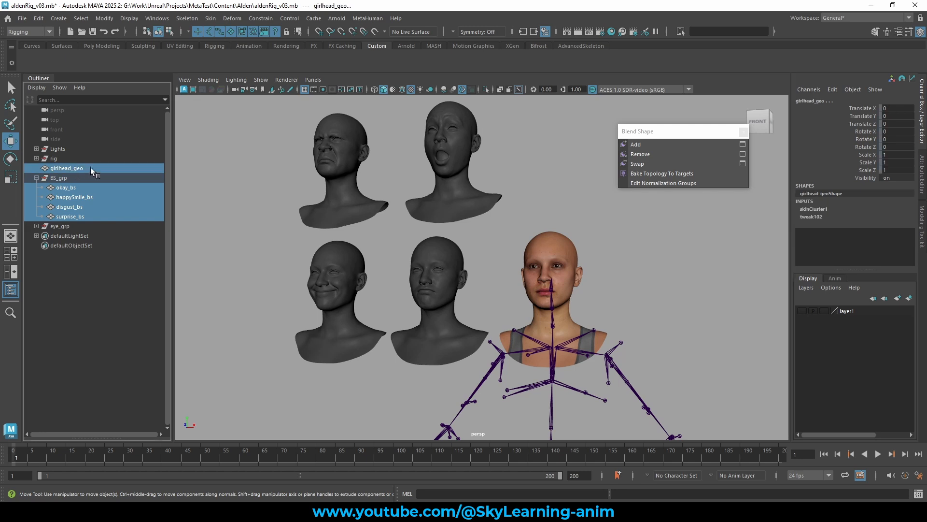
click(232, 17)
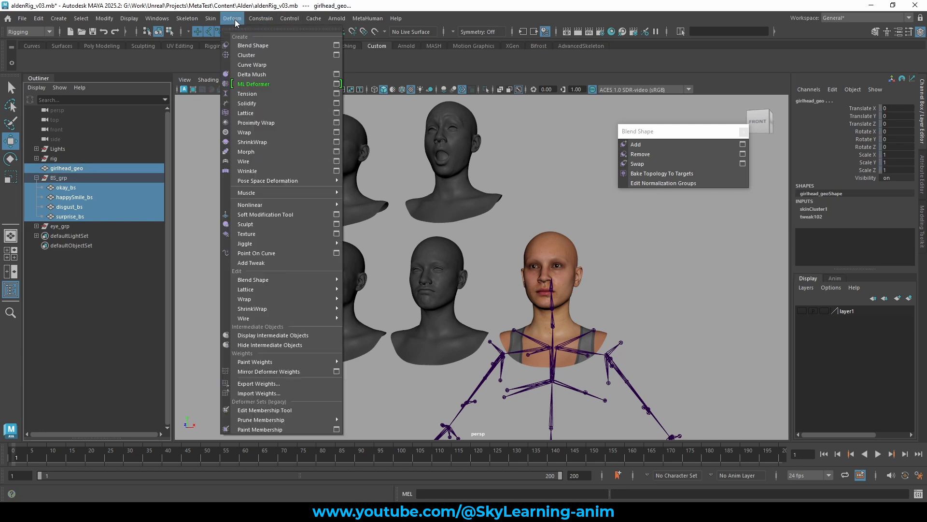
click(337, 45)
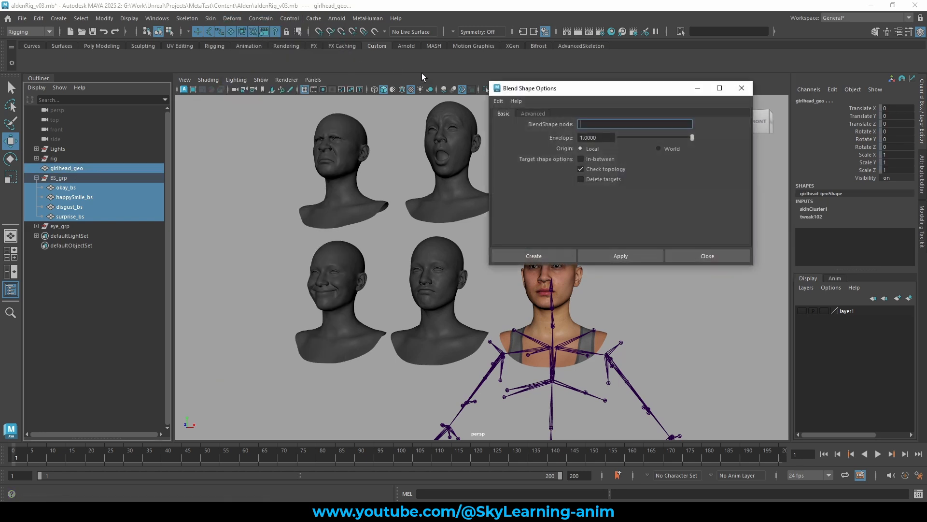
click(498, 101)
click(505, 122)
click(518, 253)
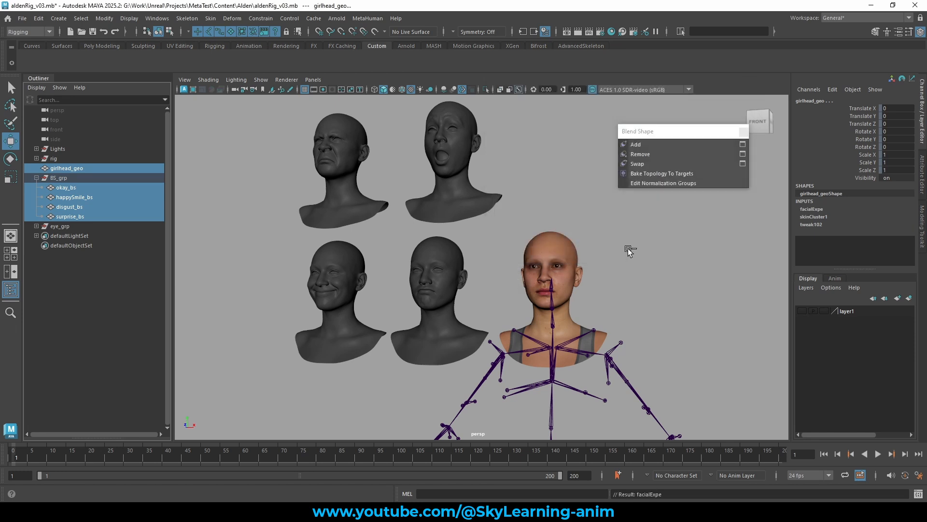
Select the base head's facialExpe node and scrub the happySmile_bs, surprise_bs, okay_bs and disgust_bs weights to test them.
click(653, 249)
click(568, 252)
alt+drag(632, 246, 616, 250)
click(821, 208)
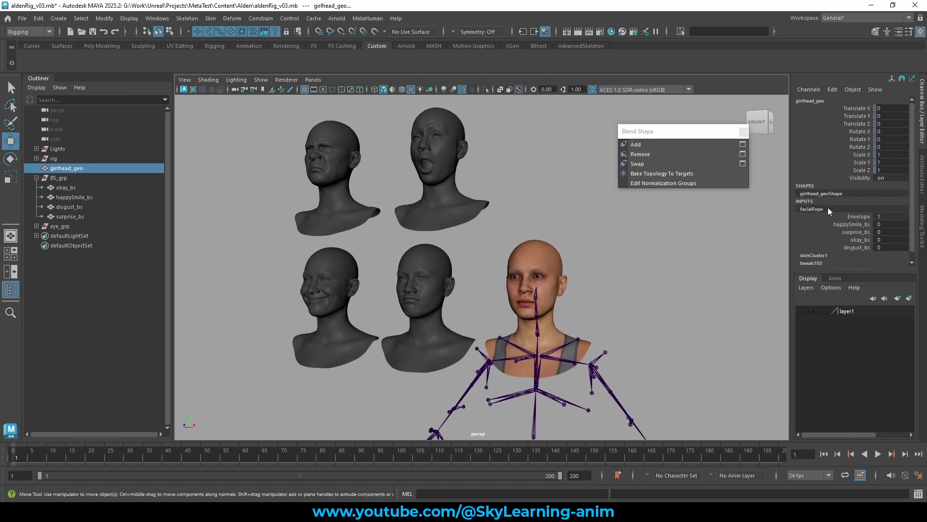
click(858, 225)
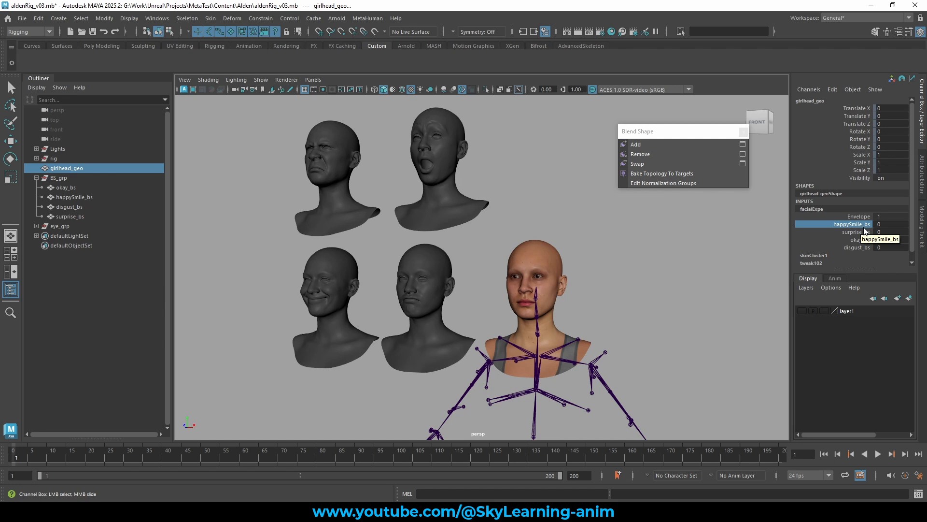
middle_drag(653, 245, 877, 232)
click(862, 232)
middle_drag(570, 261, 454, 259)
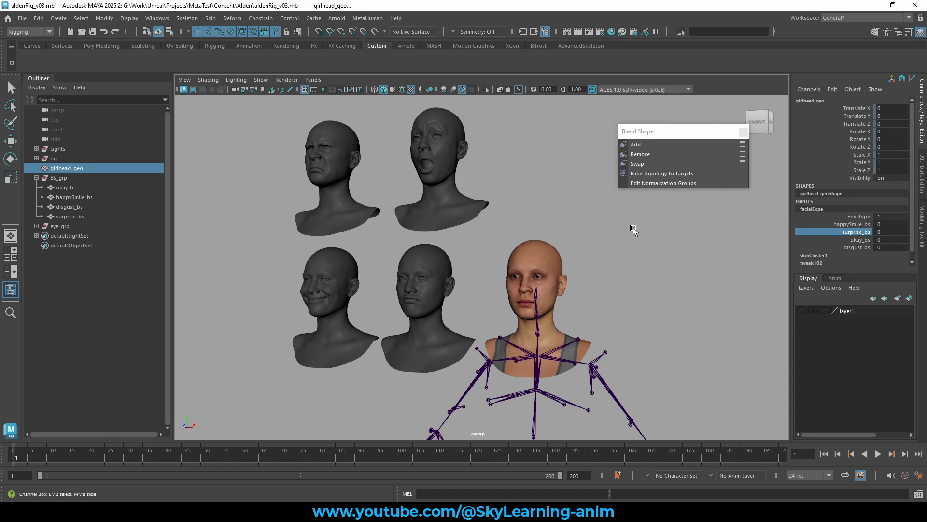
click(862, 239)
middle_drag(749, 244, 488, 256)
click(862, 247)
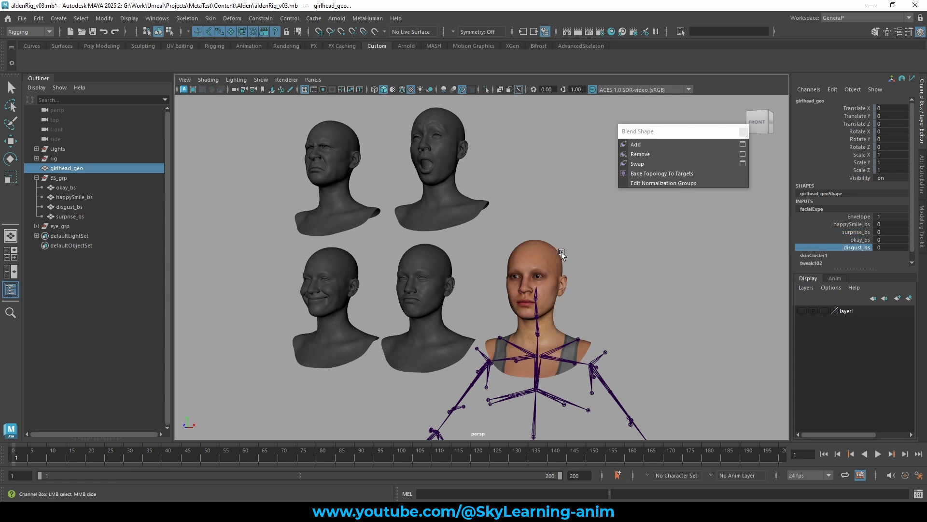
middle_drag(561, 251, 465, 243)
drag(862, 224, 860, 247)
alt+drag(524, 283, 542, 284)
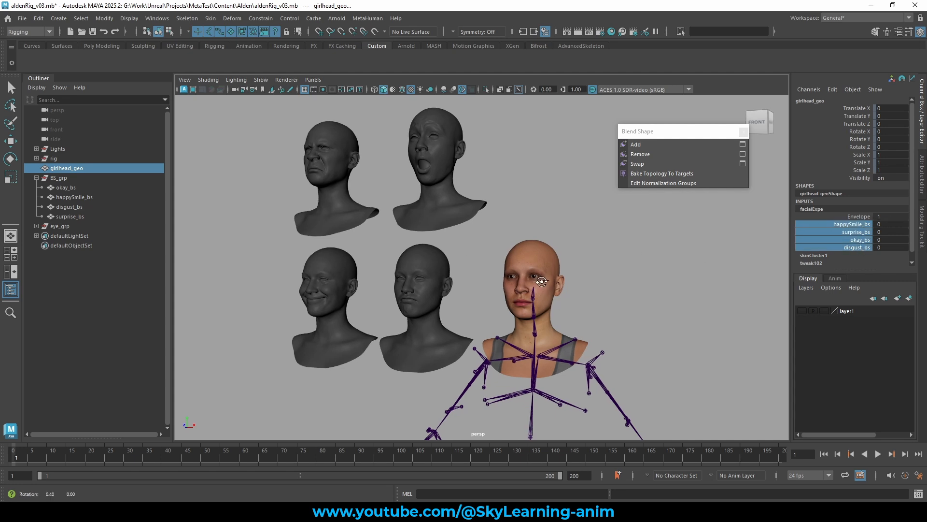
alt+right_drag(542, 283, 561, 280)
alt+drag(561, 279, 545, 280)
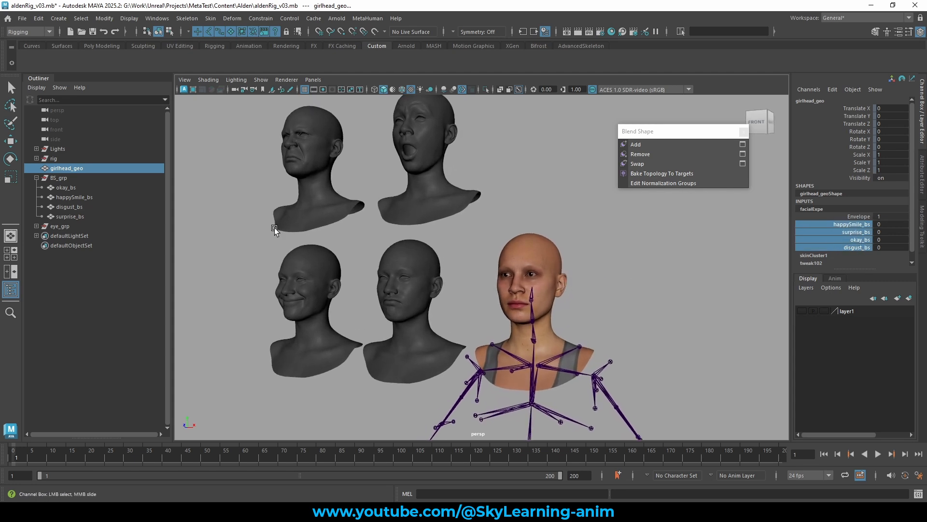
Select the four expression targets and then the base head to inspect its facialExpe blend shape input.
drag(87, 187, 86, 213)
key(w)
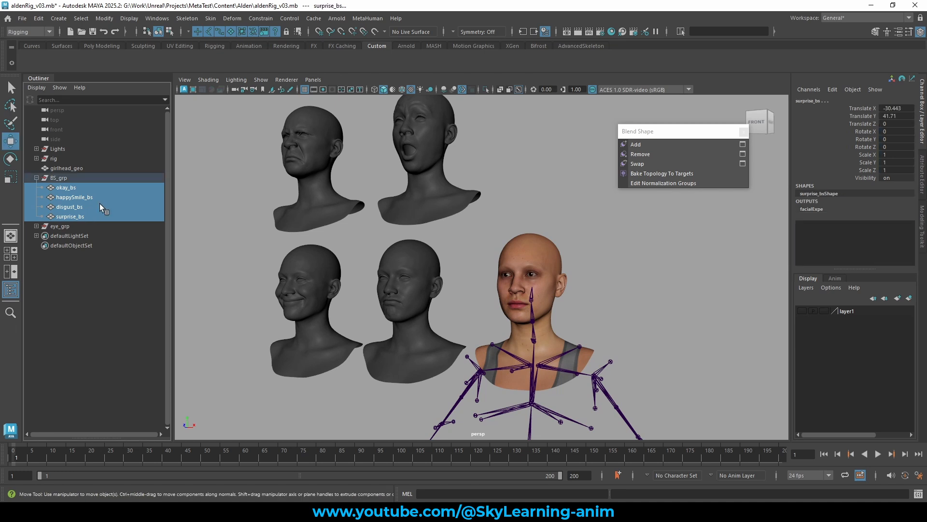
click(575, 242)
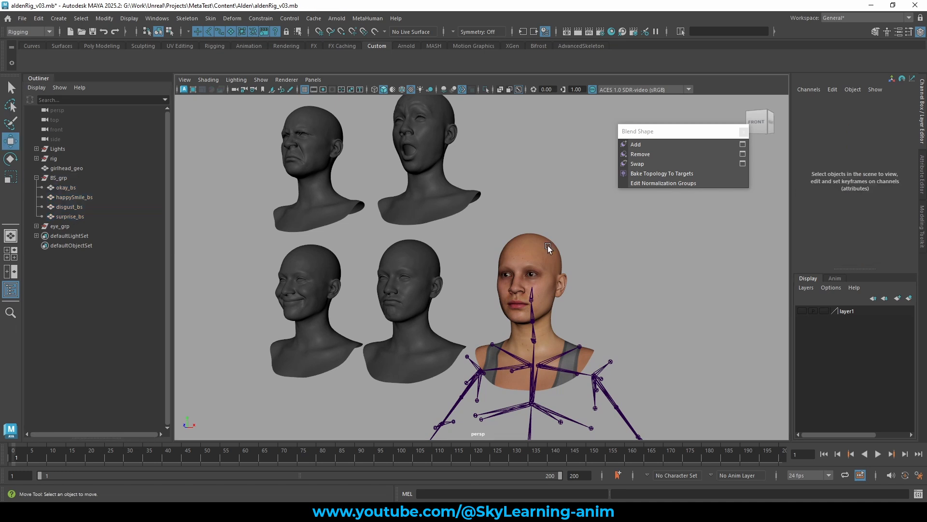
click(548, 245)
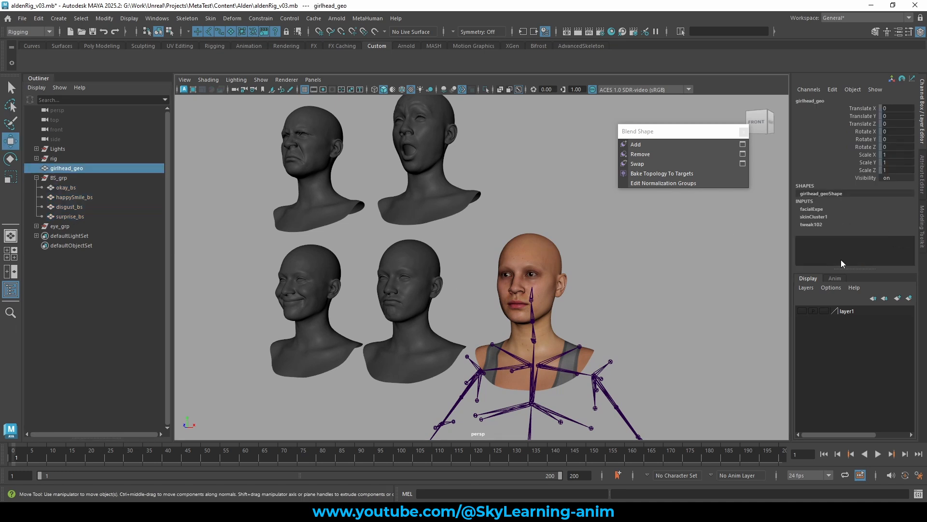
click(821, 210)
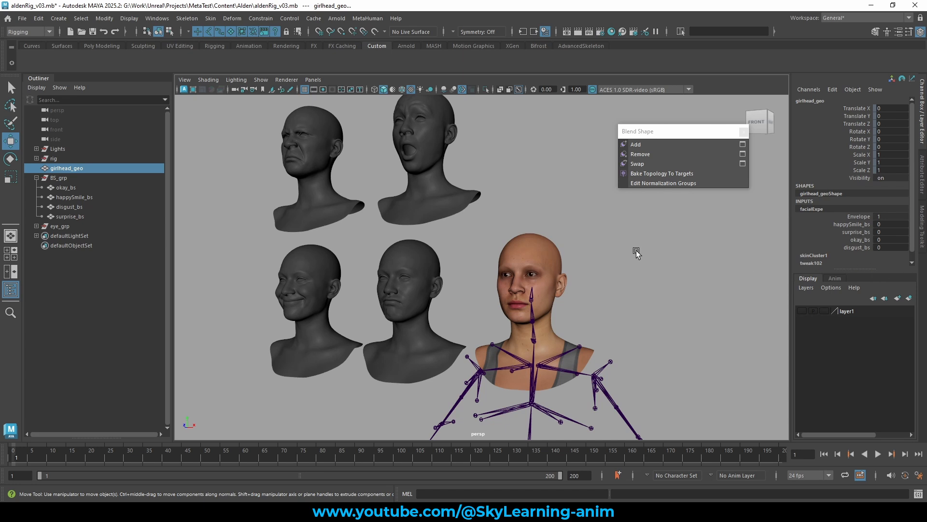
Rotate the neck_01 joint to test how the skinned head deforms, then undo the rotation.
click(582, 240)
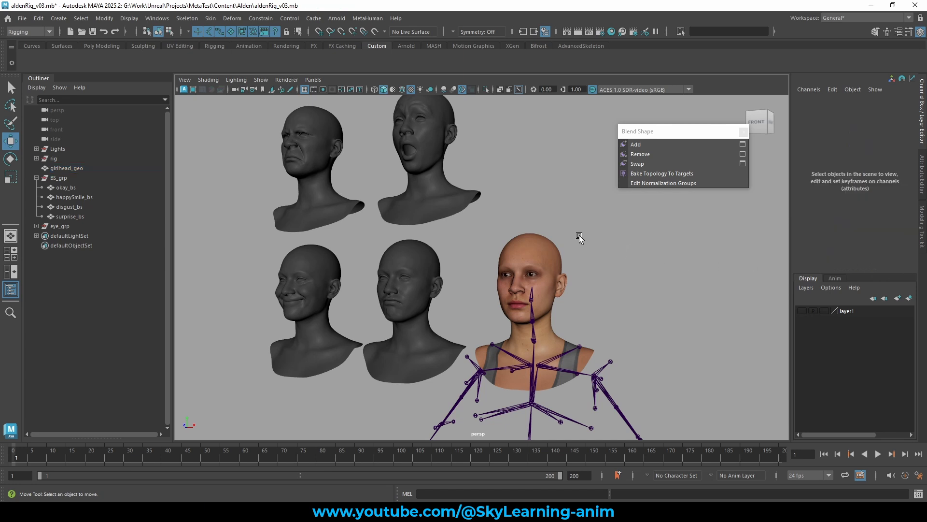
mouse_move(581, 236)
alt+middle_down()
mouse_move(586, 253)
mouse_move(585, 237)
alt+middle_up()
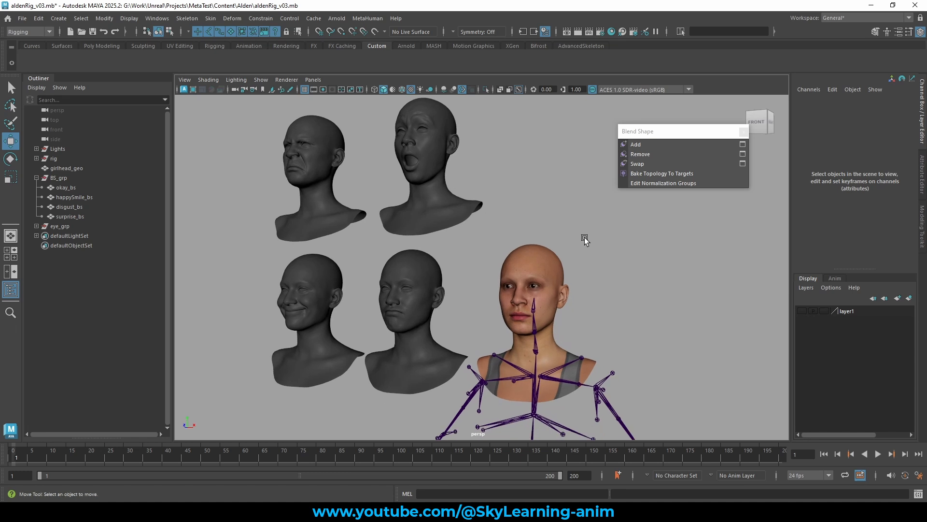
mouse_move(581, 259)
alt+right_down()
mouse_move(574, 246)
mouse_move(593, 248)
alt+right_up()
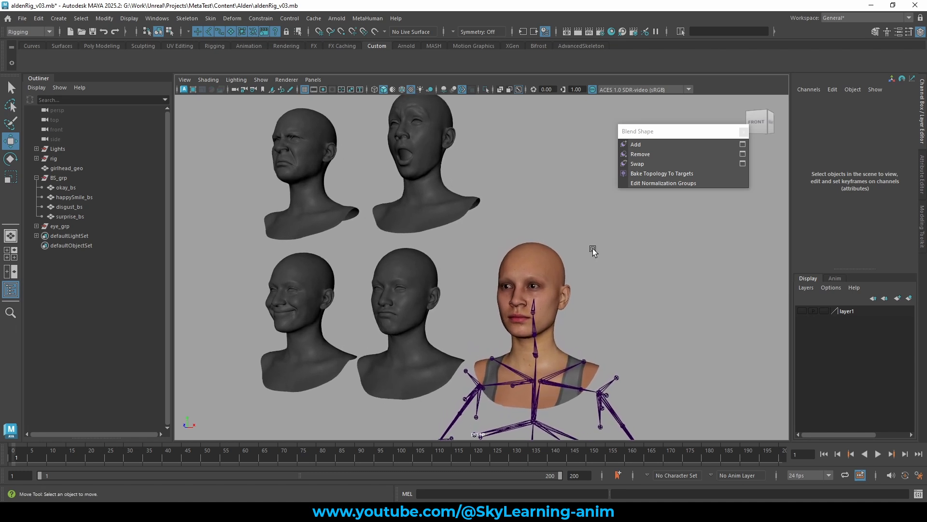
click(535, 308)
alt+middle_drag(647, 274, 644, 249)
alt+right_drag(643, 250, 682, 278)
click(676, 278)
click(536, 313)
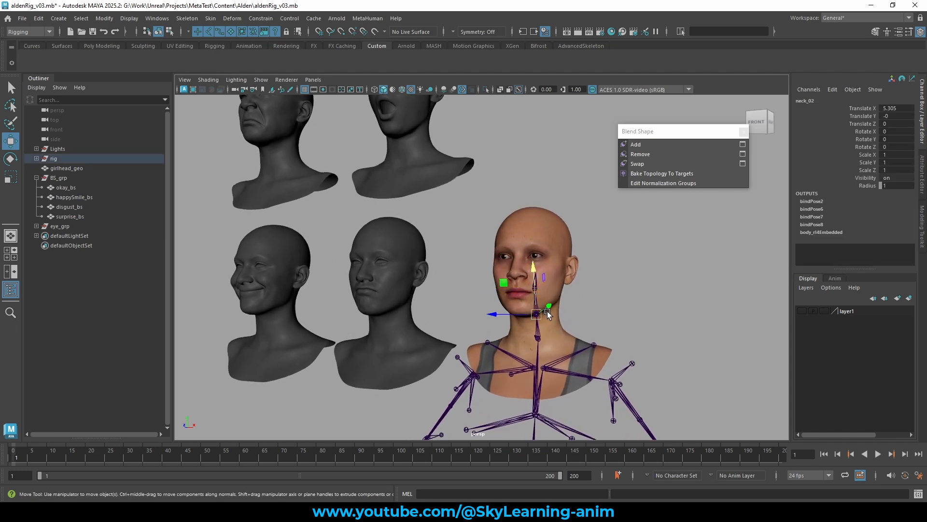
click(569, 229)
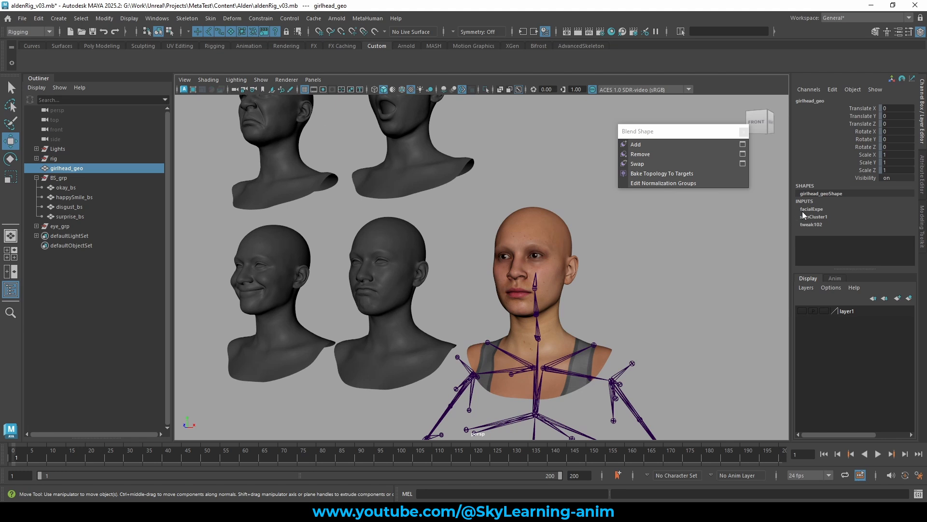
click(541, 331)
key(e)
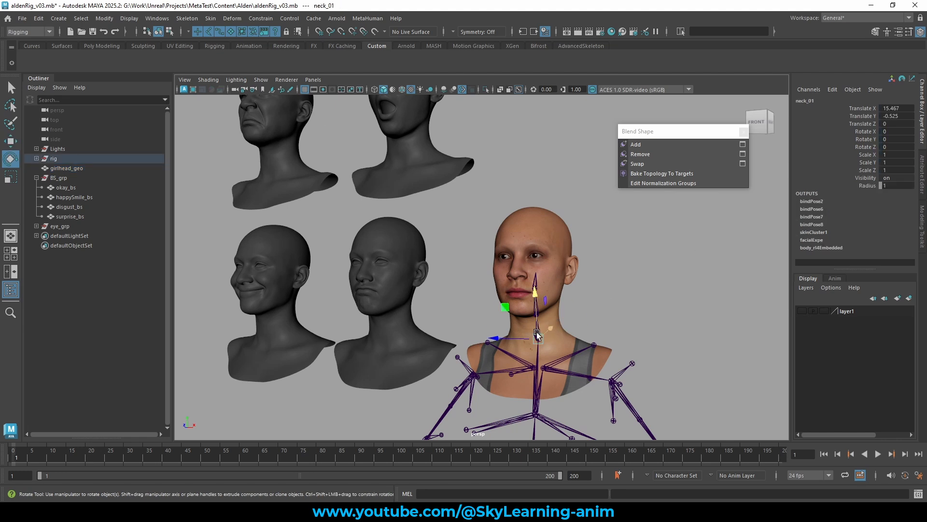
drag(545, 326, 590, 306)
key(ctrl+z)
Rotate the pelvis and a neck joint to test the rig deformation, undoing each rotation.
scroll(661, 296, down, 5)
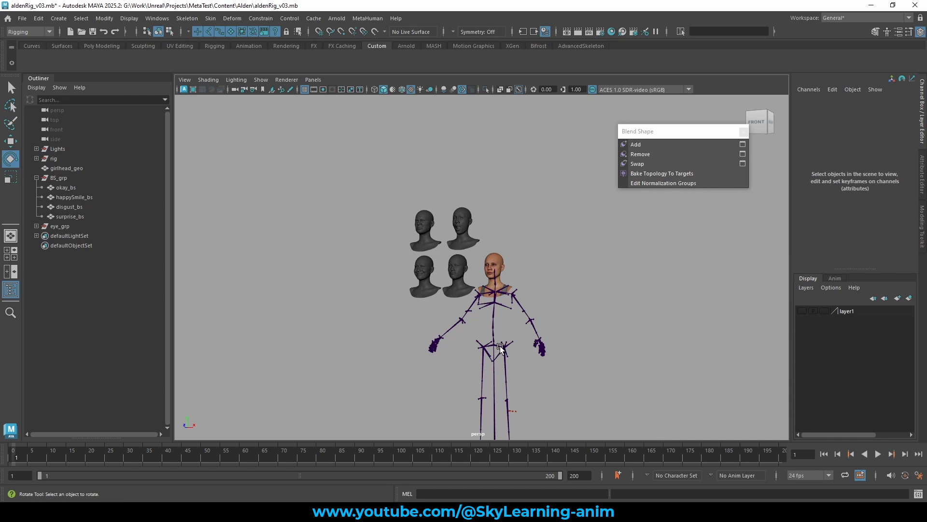
click(511, 353)
drag(511, 353, 534, 266)
key(ctrl+z)
scroll(540, 262, up, 5)
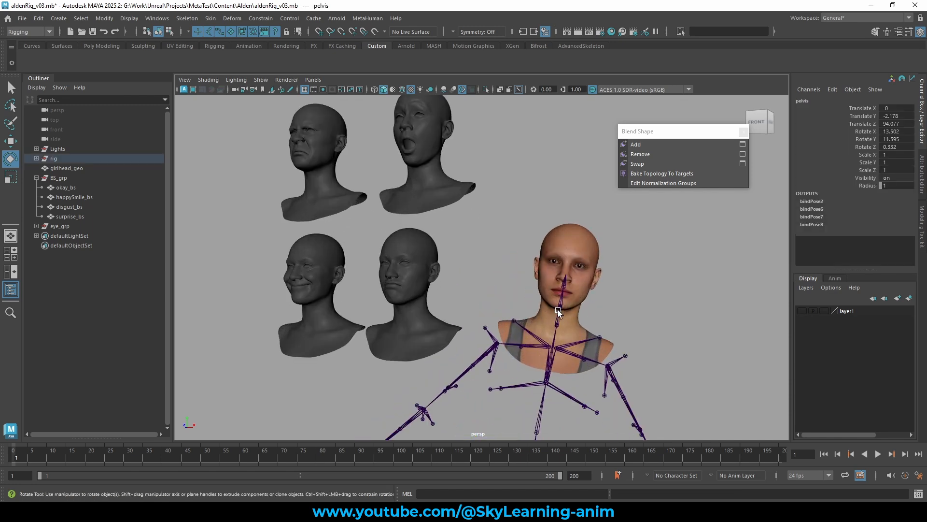
click(567, 307)
mouse_move(570, 303)
mouse_down()
mouse_move(569, 287)
mouse_move(558, 305)
mouse_up()
key(ctrl+z)
Orbit around the head and its joints to examine the rig from different angles.
click(553, 285)
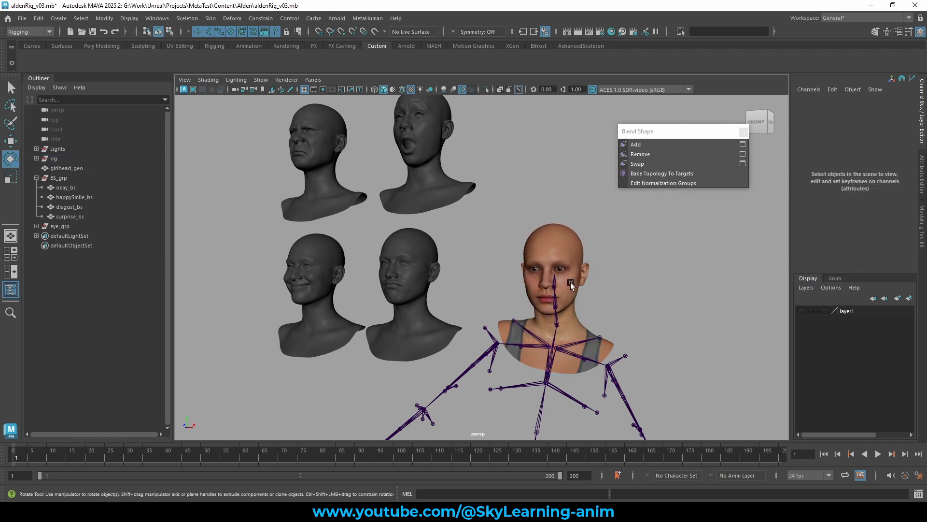
click(554, 285)
click(665, 291)
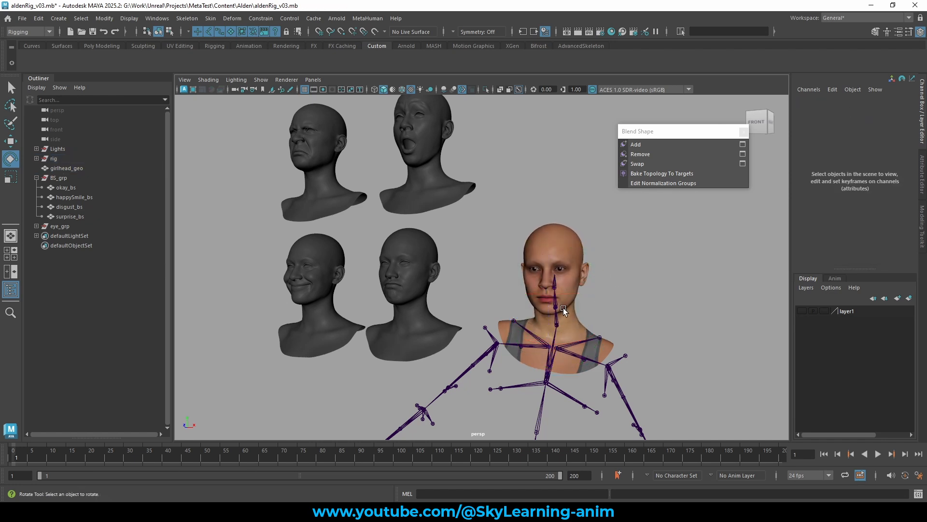
click(558, 308)
click(571, 305)
drag(591, 302, 599, 307)
click(638, 279)
alt+right_drag(599, 306, 627, 318)
alt+drag(627, 317, 567, 320)
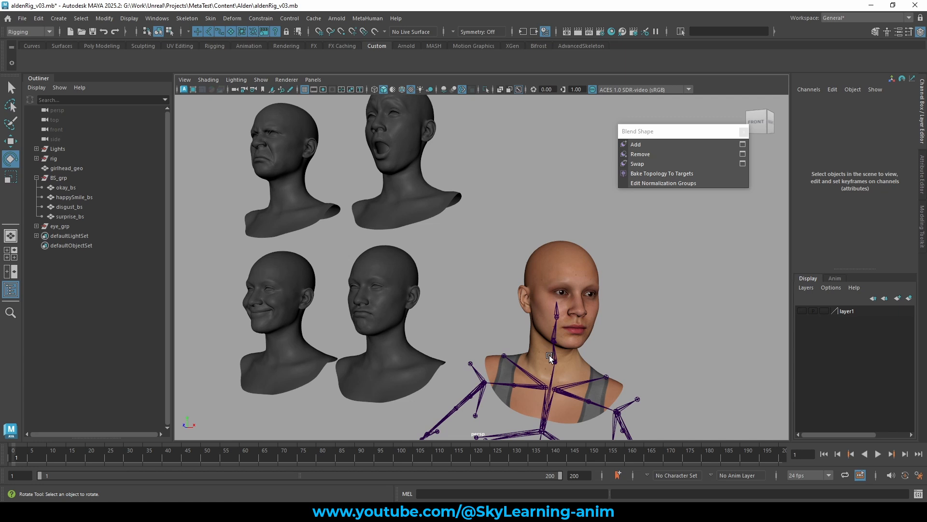
click(578, 248)
alt+drag(636, 269, 642, 277)
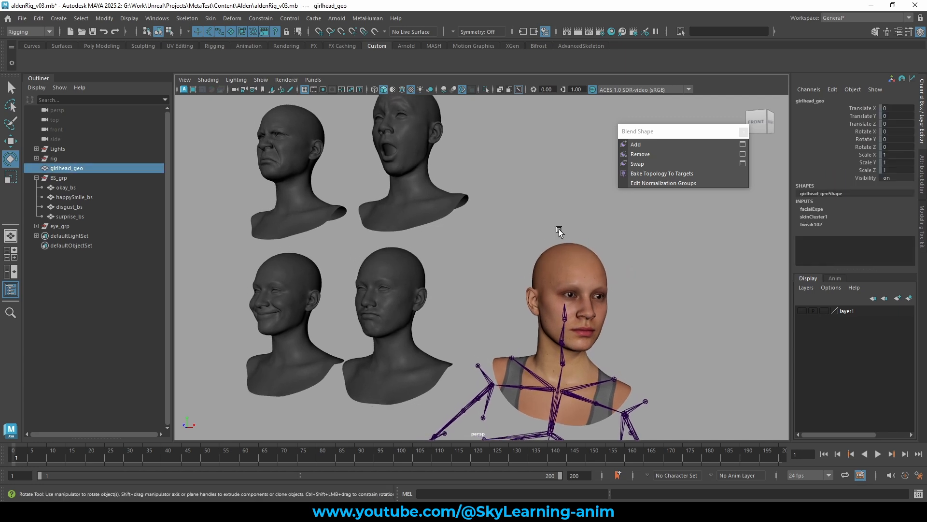
Scrub the facialExpe happySmile_bs weight up to 1 and back to 0 to test the smile on the skinned head.
click(827, 209)
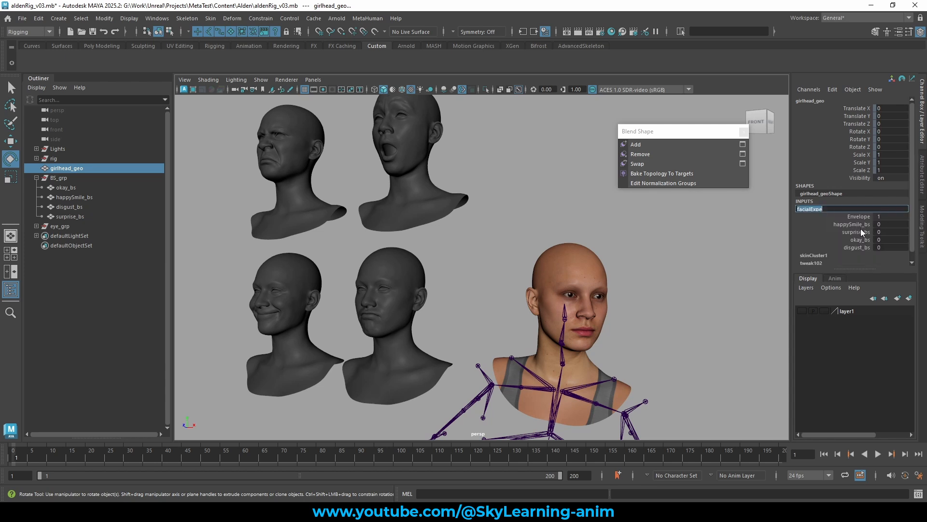
click(863, 225)
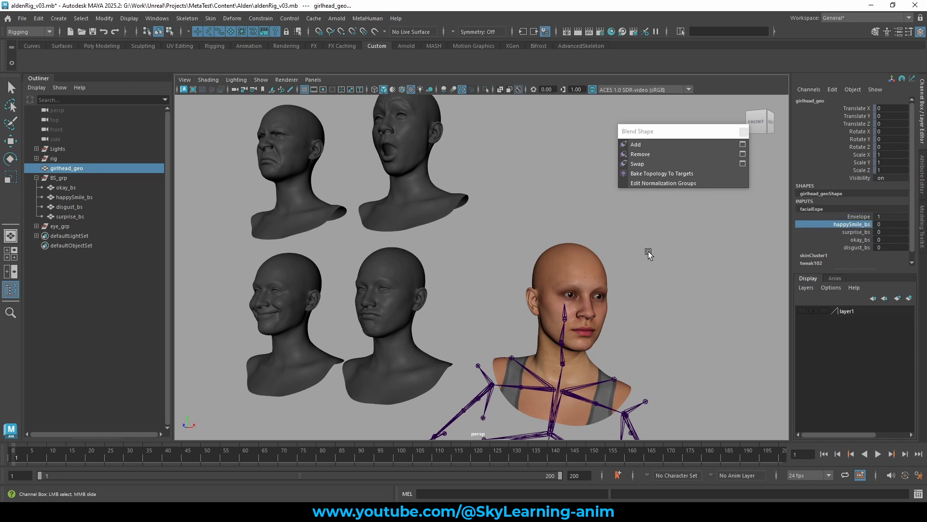
middle_drag(649, 252, 693, 247)
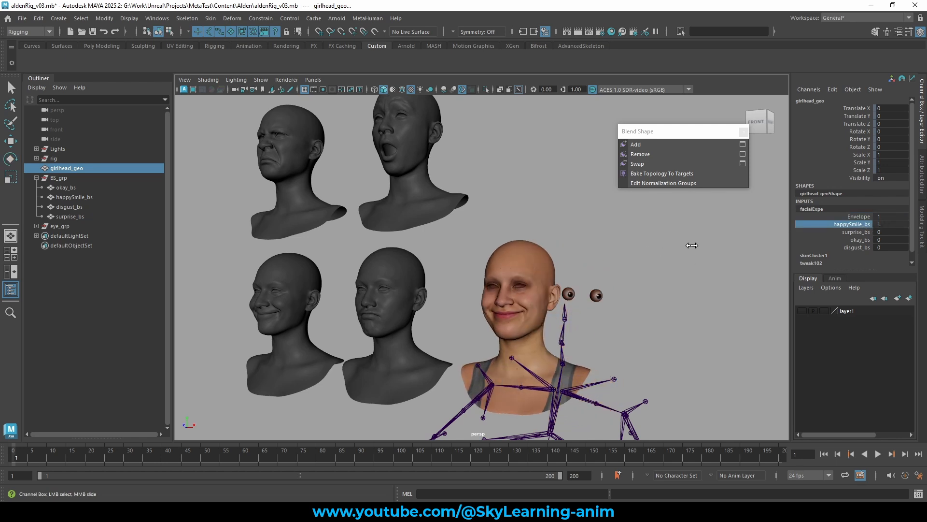
alt+drag(657, 269, 488, 338)
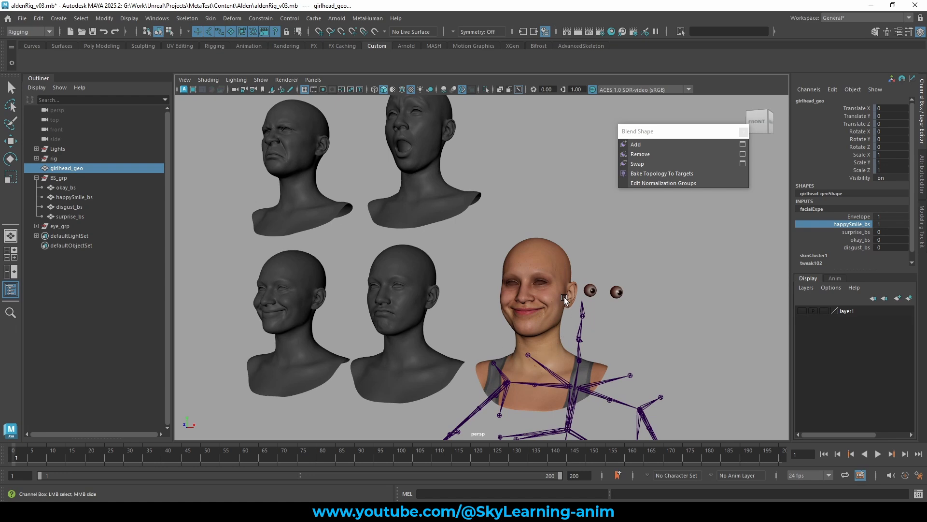
scroll(540, 300, down, 5)
scroll(546, 300, up, 7)
middle_drag(592, 265, 546, 269)
scroll(606, 283, down, 3)
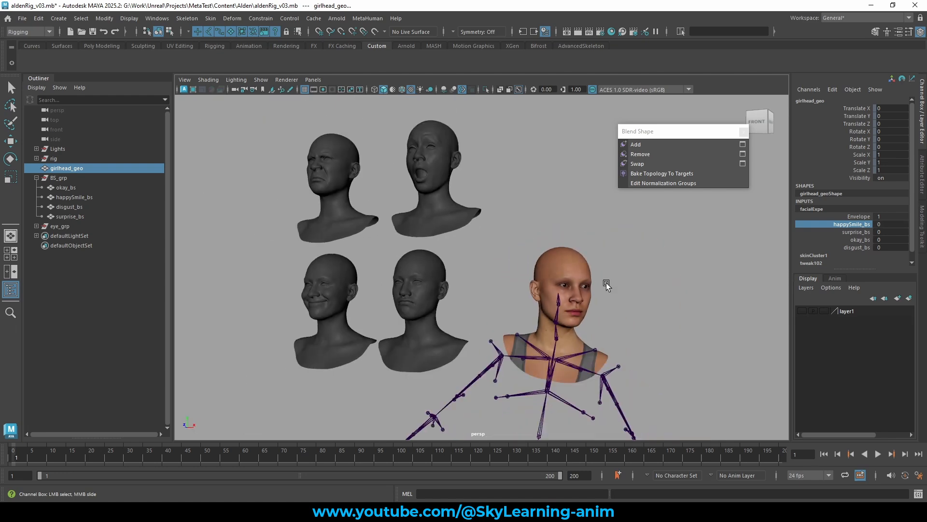
Rotate the neck_02 joint to test the head deformation, then undo the rotation and reselect the head.
click(558, 318)
key(e)
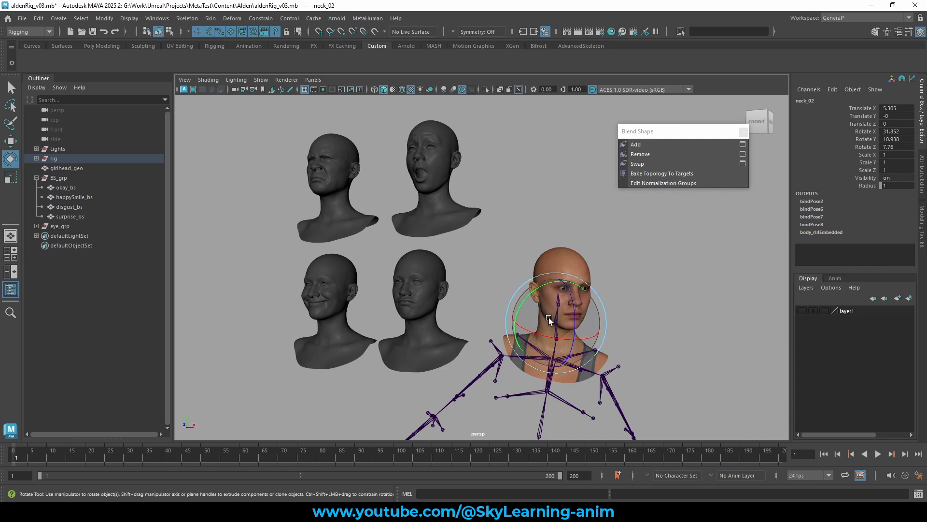
drag(548, 317, 656, 273)
key(ctrl+z)
click(659, 265)
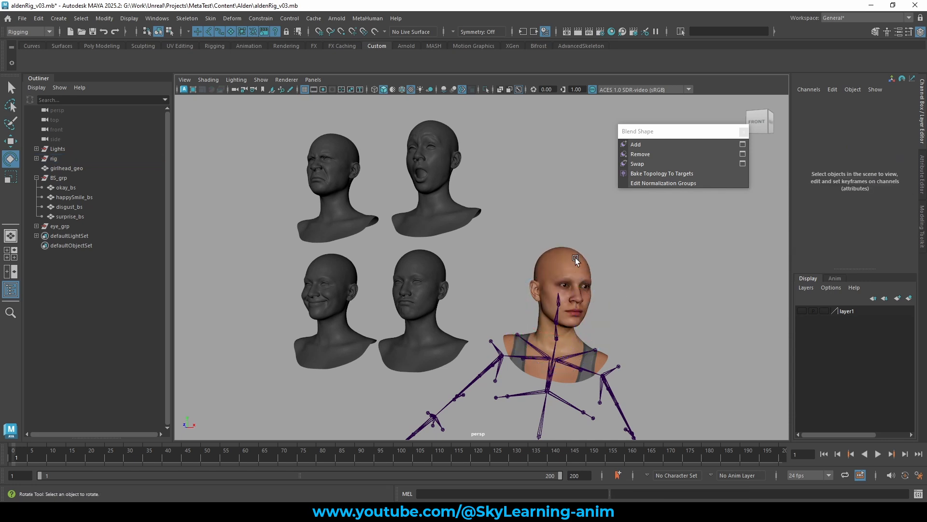
click(575, 257)
Open the list of all input operations on the base head to review its deformer order.
scroll(612, 265, up, 3)
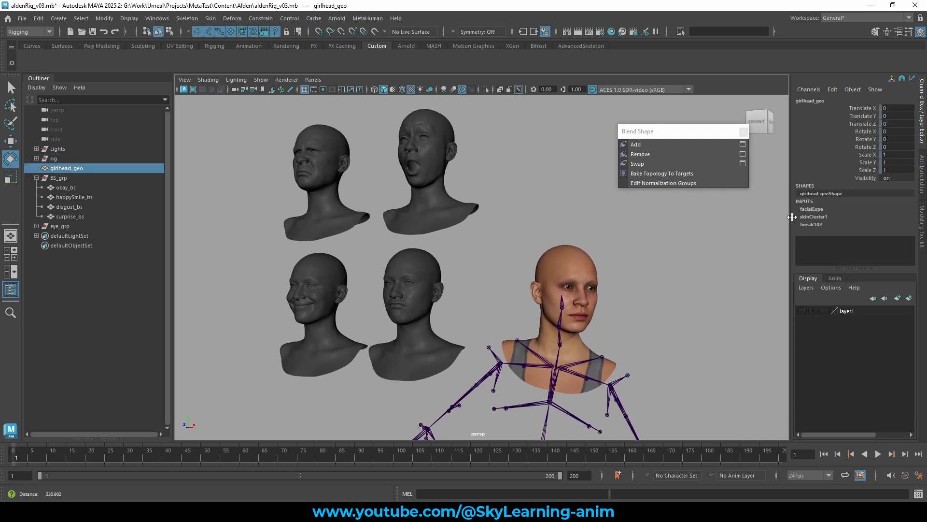
click(808, 209)
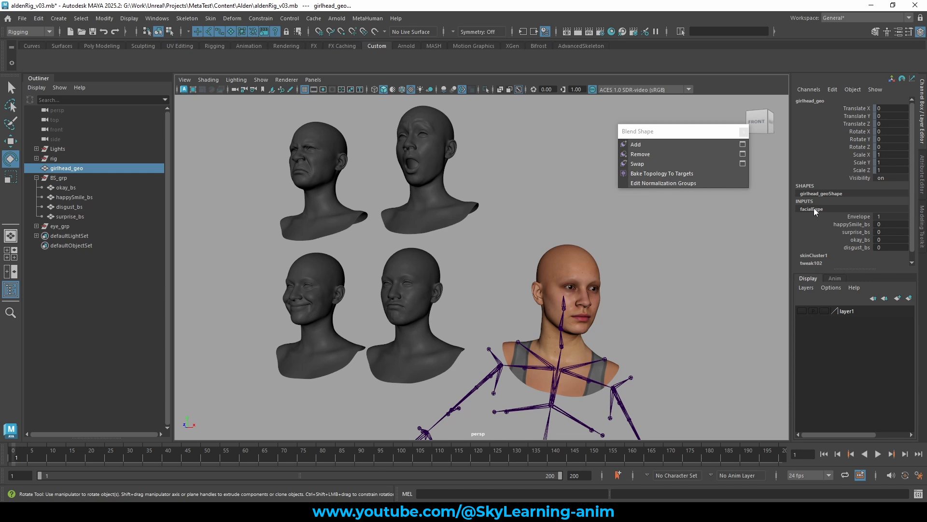
click(814, 208)
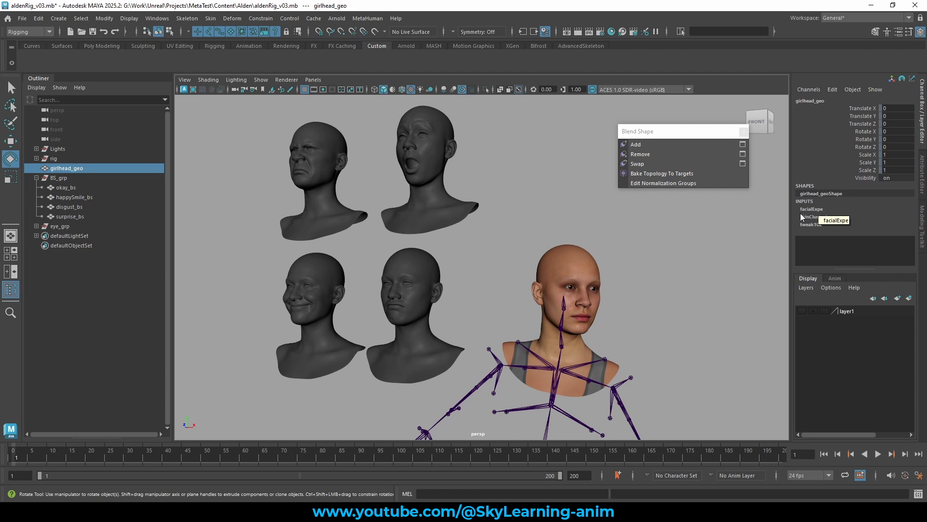
alt+drag(677, 247, 669, 246)
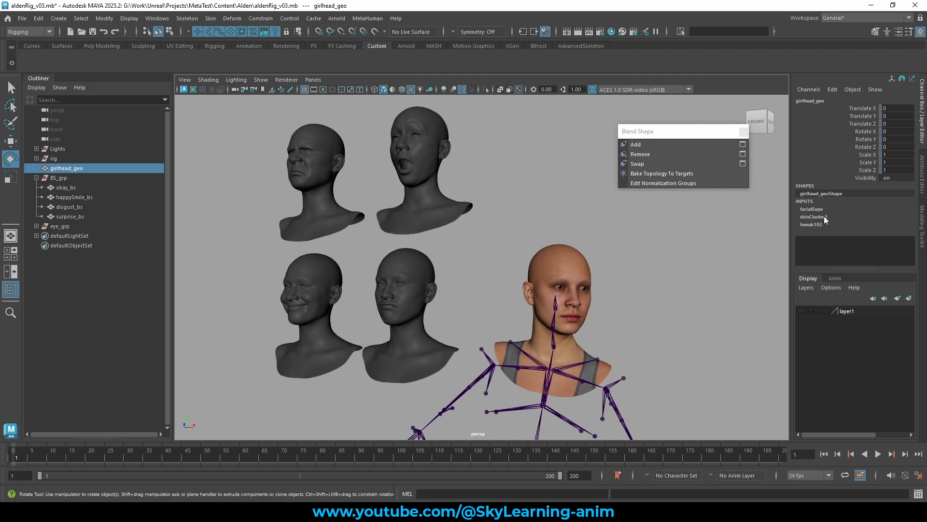
right_click(564, 252)
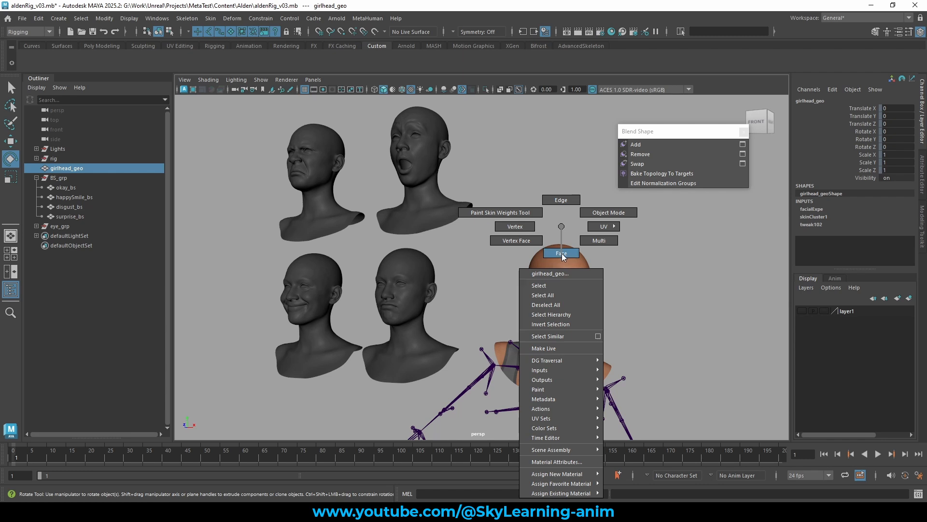
mouse_move(564, 372)
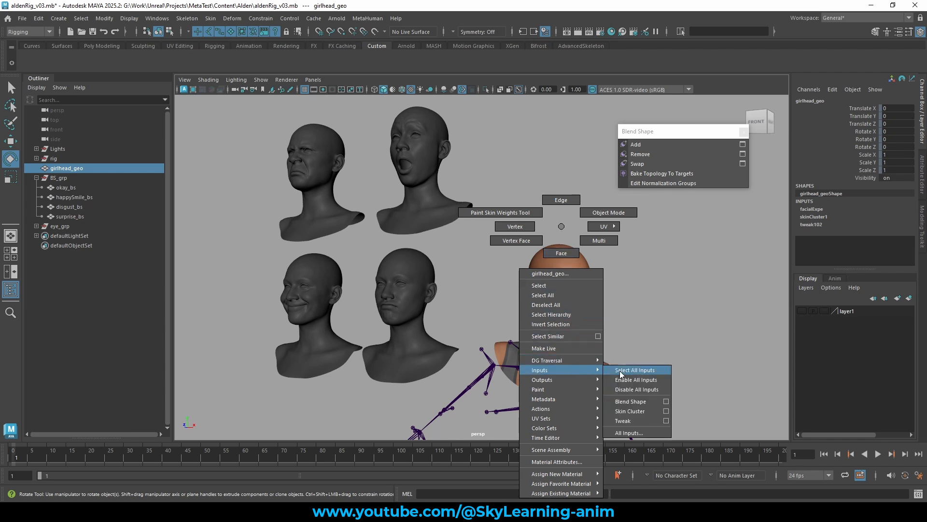
click(627, 432)
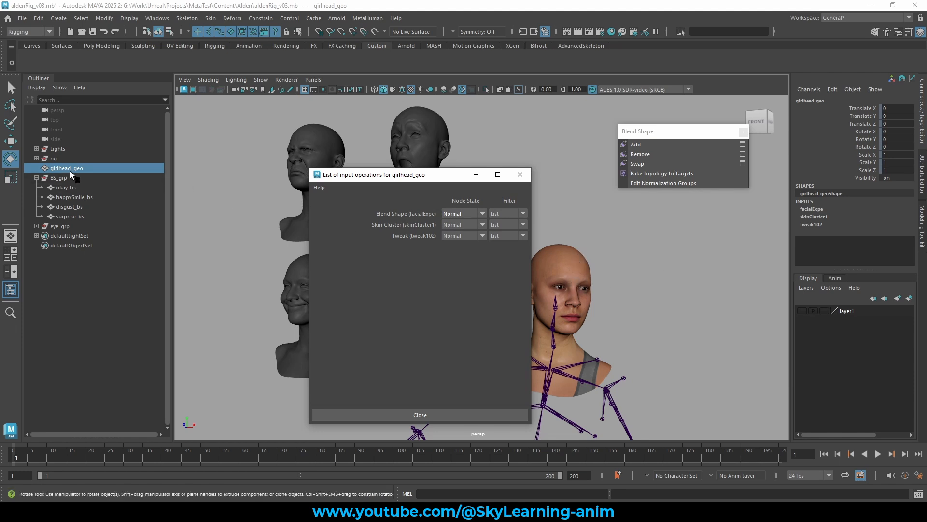
click(520, 174)
Reorder the head's deformers so skinCluster1 comes before the facialExpe blend shape, then close the input list.
right_drag(547, 226, 619, 433)
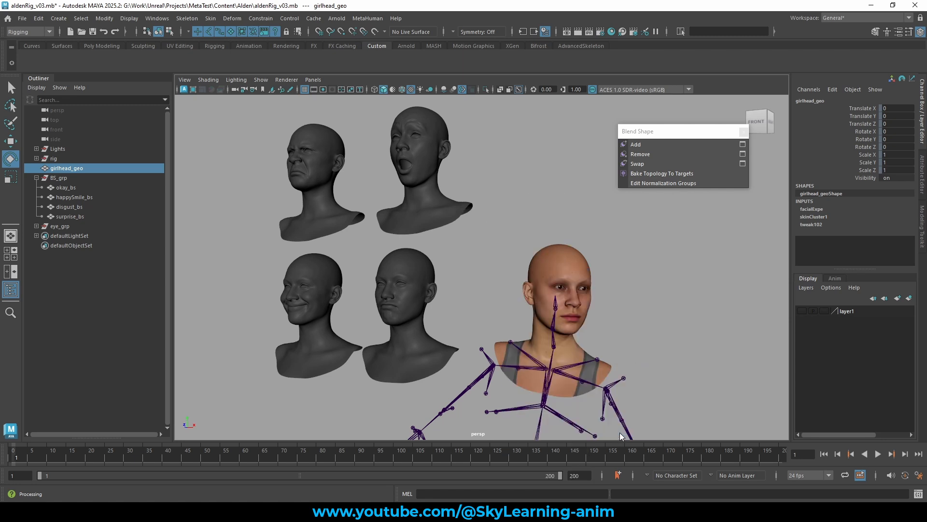
drag(444, 176, 460, 145)
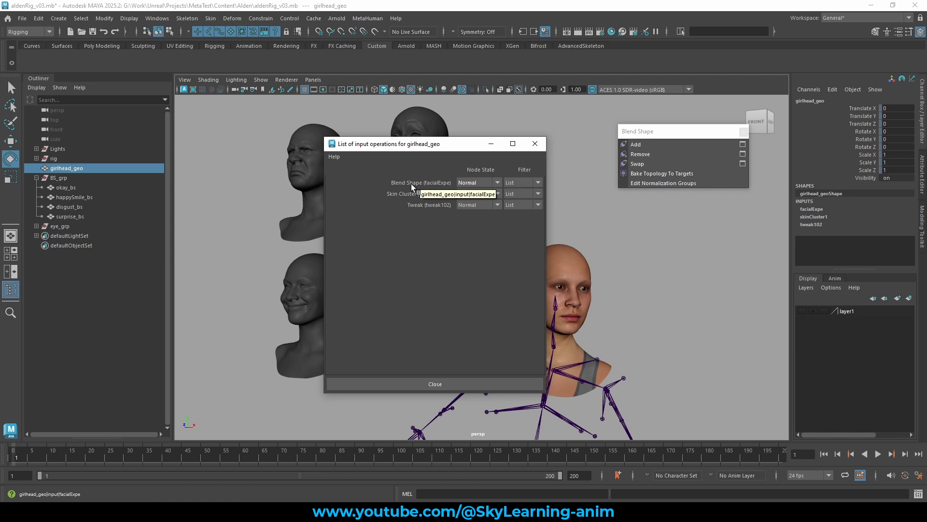
middle_drag(411, 183, 412, 184)
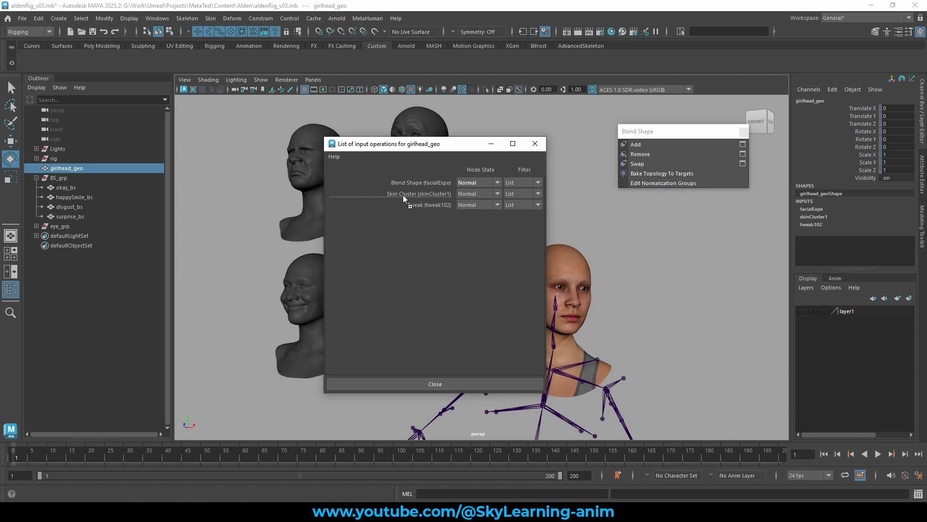
middle_drag(403, 195, 403, 194)
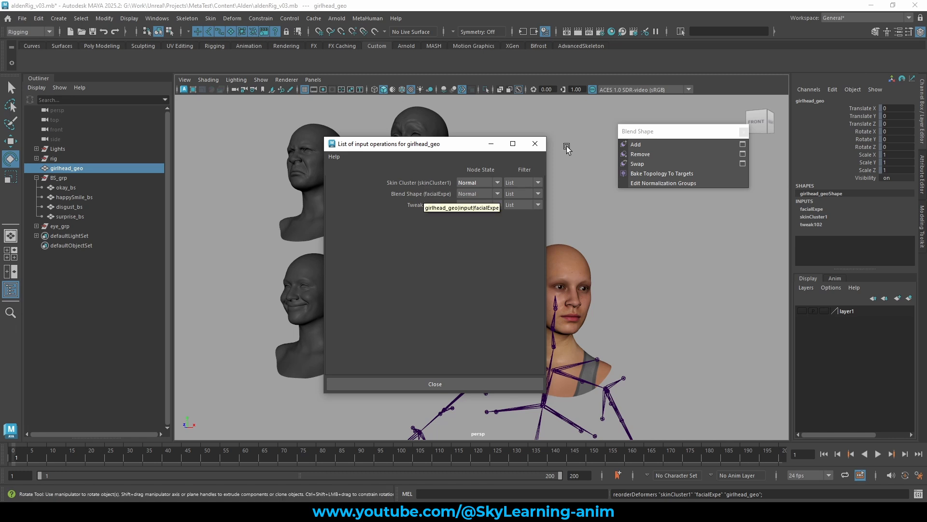
click(535, 144)
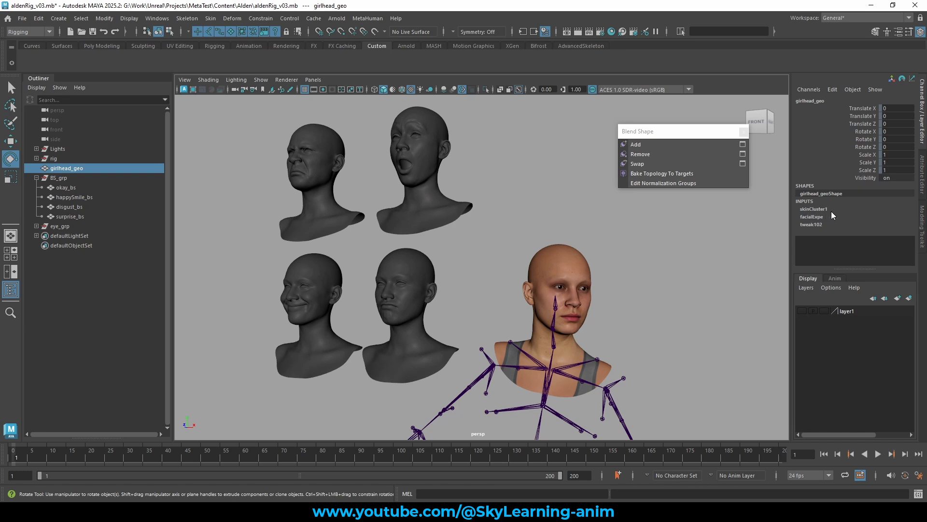
Expand the facialExpe inputs and scrub the happySmile_bs, surprise_bs and okay_bs weights to test each shape.
click(815, 217)
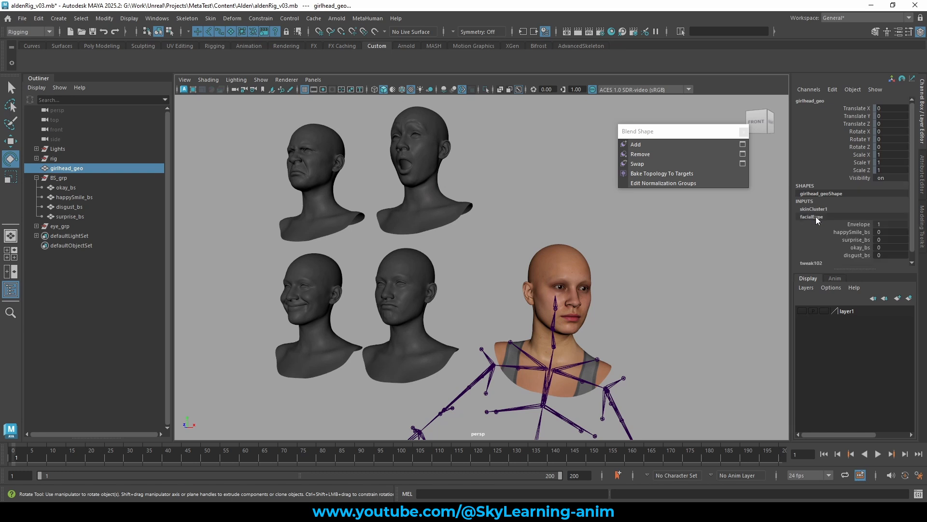
click(862, 232)
middle_drag(514, 277, 266, 264)
click(879, 240)
middle_drag(599, 269, 464, 269)
alt+drag(645, 279, 679, 272)
click(858, 248)
middle_drag(634, 275, 468, 275)
alt+drag(680, 276, 628, 263)
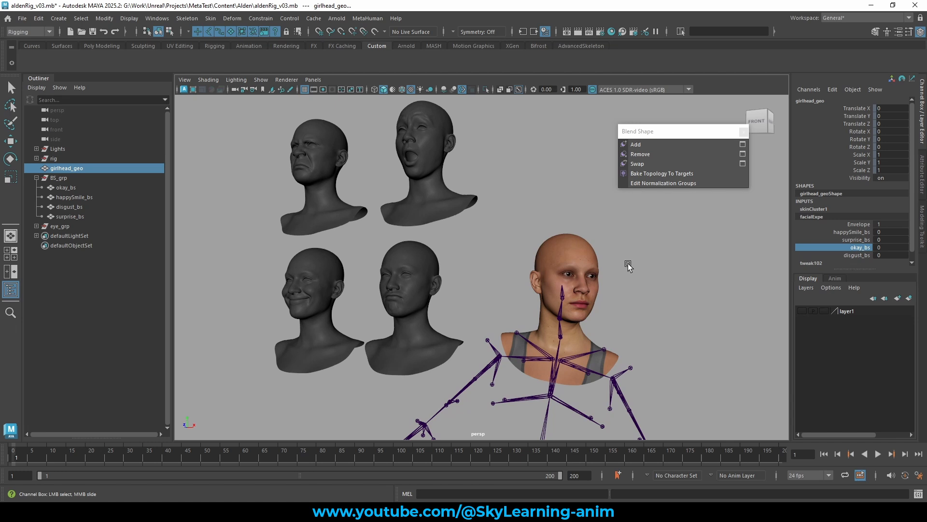
Reselect the base head and close the floating Blend Shape menu.
click(574, 253)
click(558, 176)
click(553, 242)
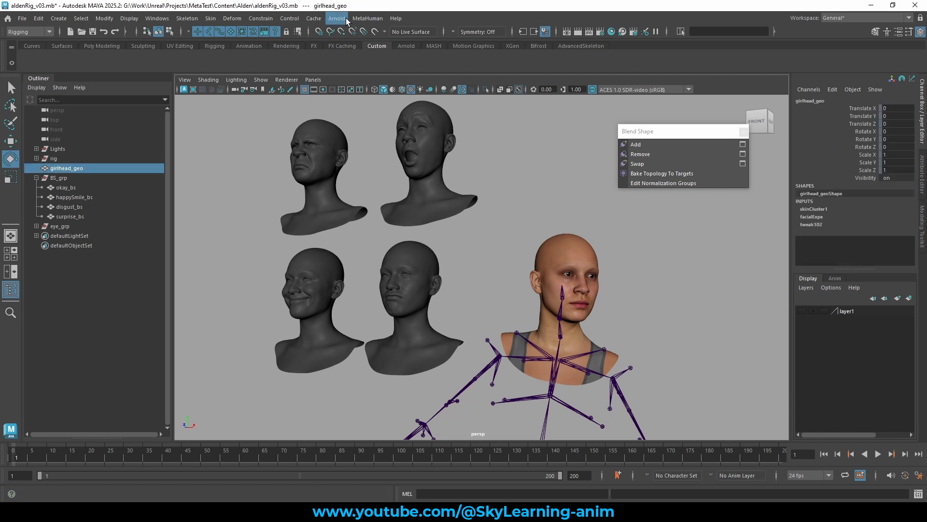
right_click(530, 137)
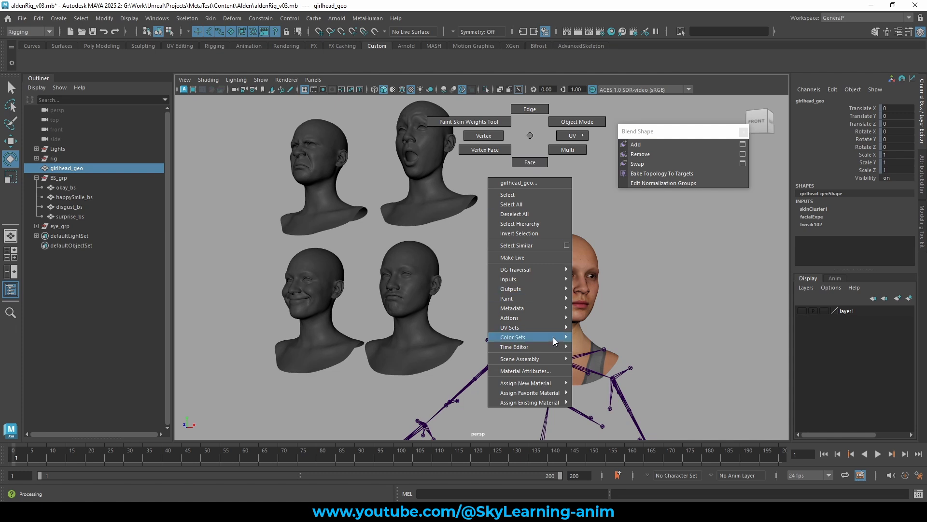
mouse_move(557, 279)
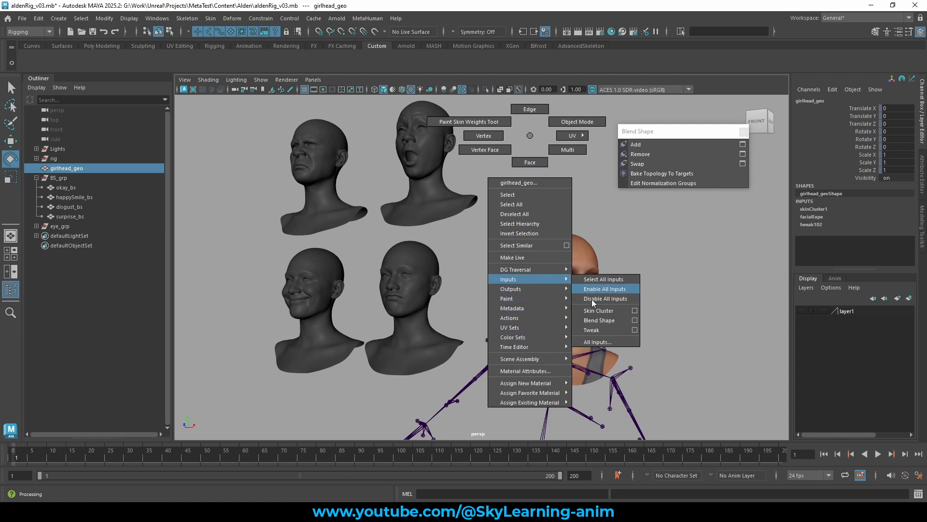
click(599, 344)
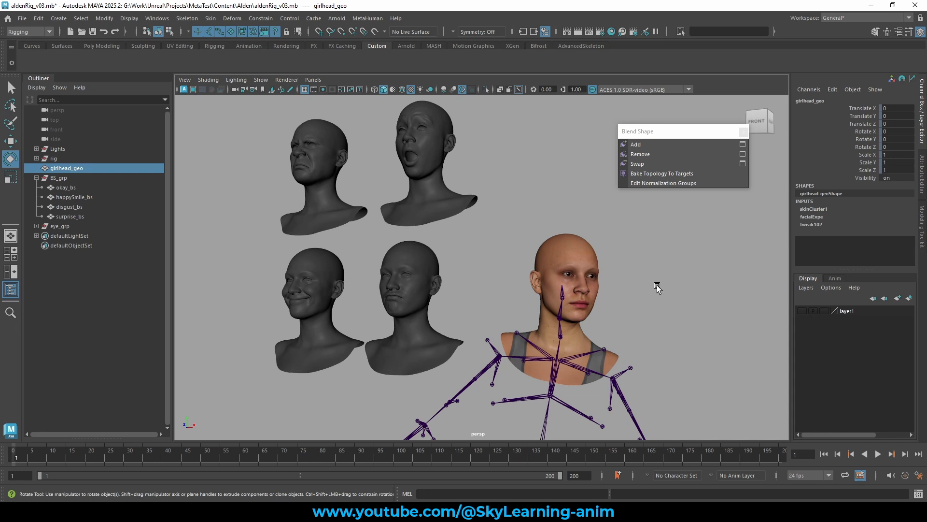
alt+drag(657, 285, 656, 276)
click(743, 133)
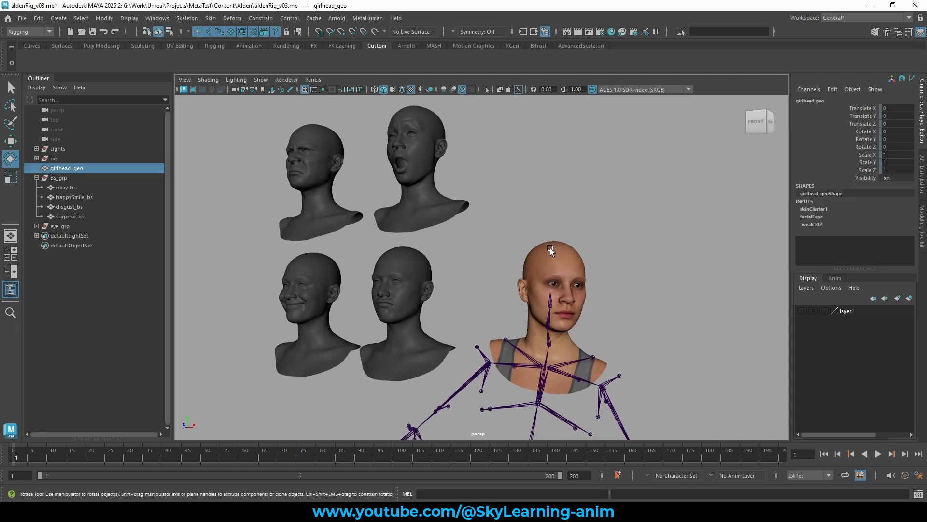
Open the head's list of all input operations, move facialExpe above skinCluster1, and close the list.
right_click(562, 244)
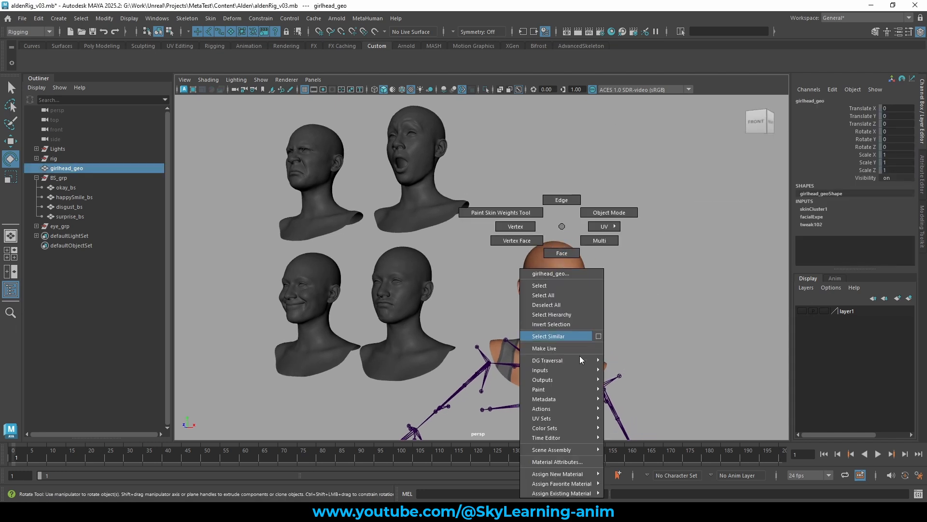
mouse_move(580, 369)
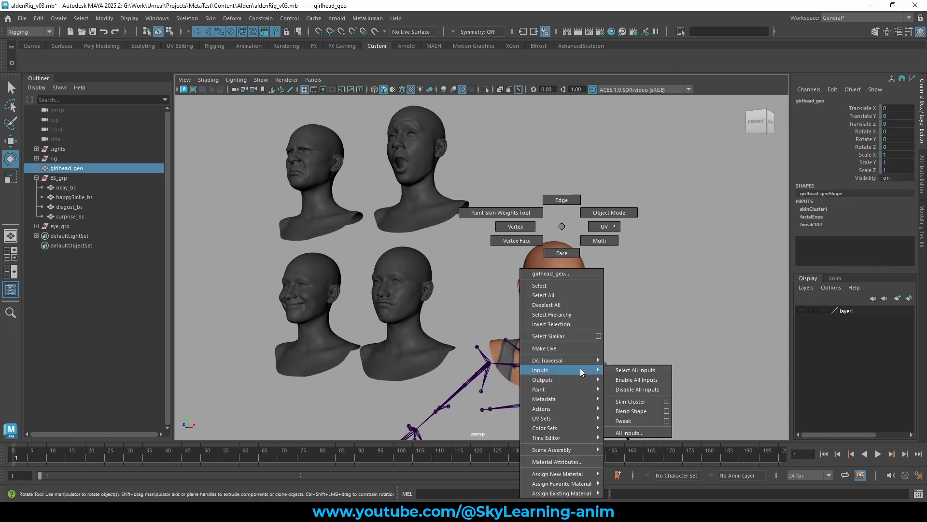
click(638, 432)
middle_drag(422, 182, 419, 192)
click(536, 145)
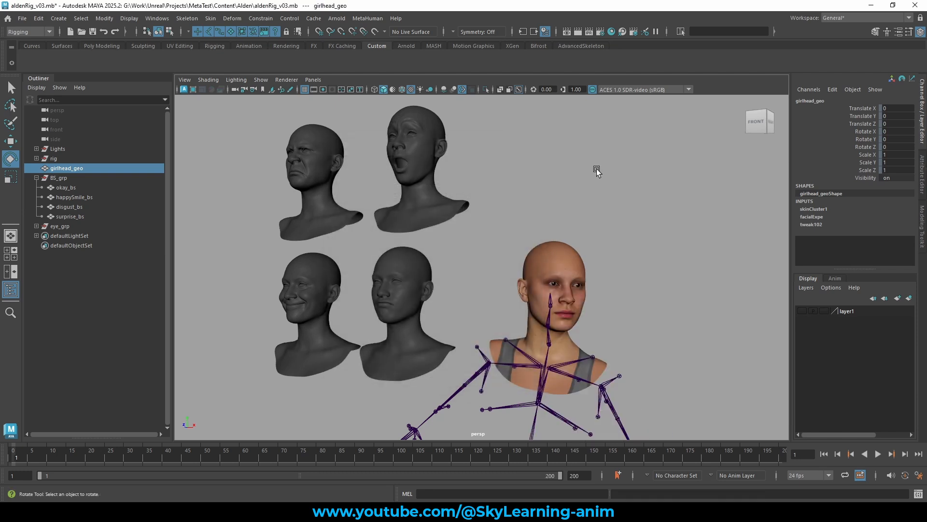
Scrub the facialExpe surprise_bs weight up to test the surprise expression on the skinned head.
click(812, 209)
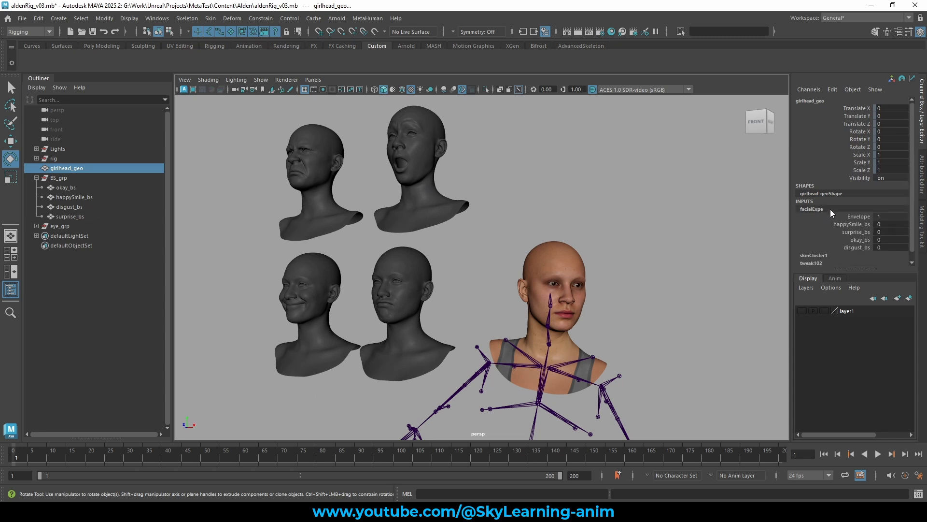
click(860, 224)
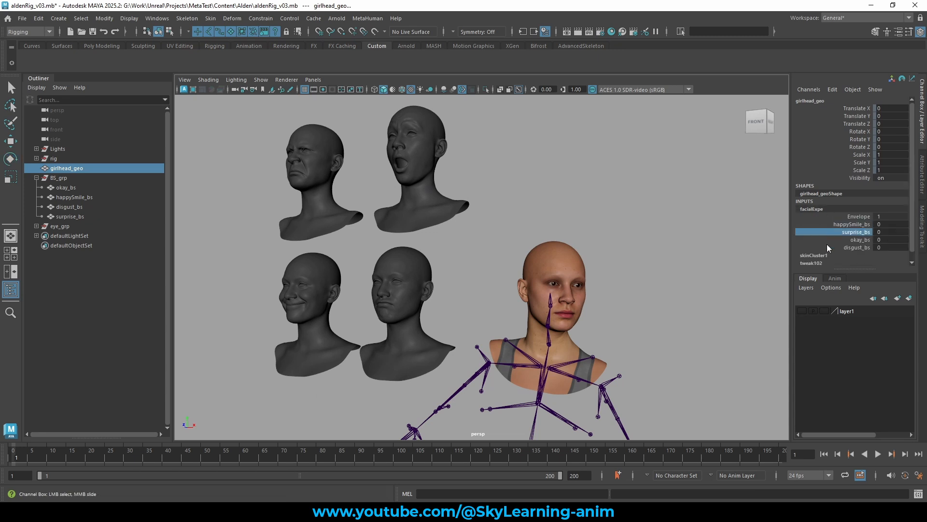
middle_drag(623, 251, 653, 246)
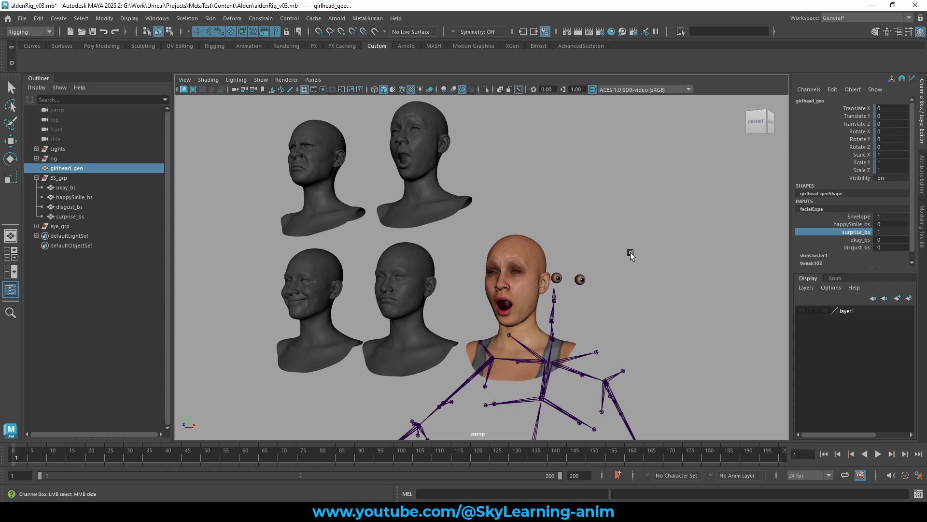
Reopen the head's input operations list, move skinCluster1 back above facialExpe, and close the list.
key(e)
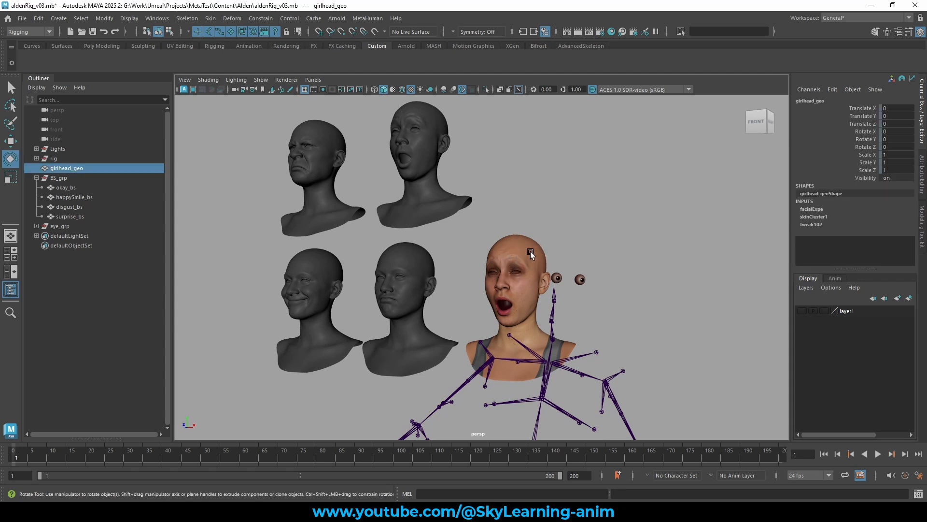
mouse_move(525, 248)
right_down()
mouse_move(526, 224)
mouse_move(547, 394)
mouse_move(539, 392)
mouse_move(539, 367)
mouse_move(590, 417)
mouse_move(590, 430)
right_up()
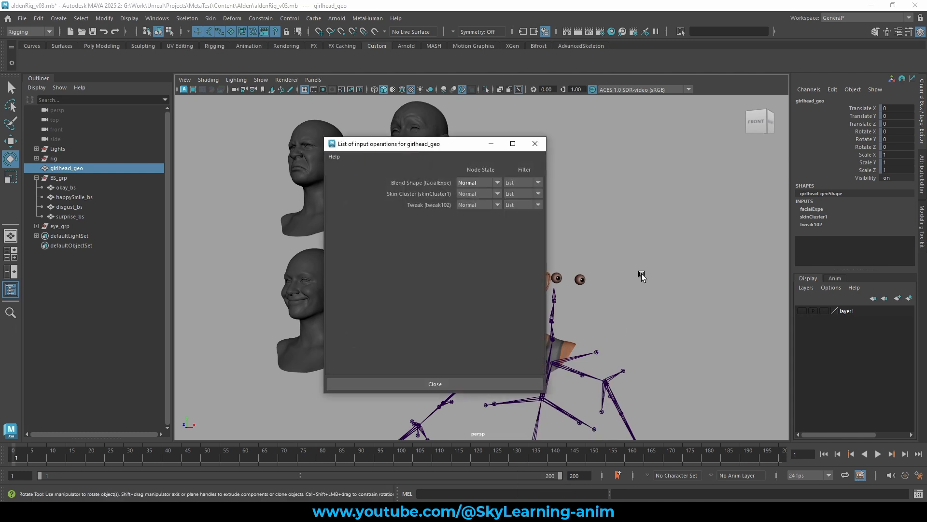
middle_drag(425, 192, 424, 191)
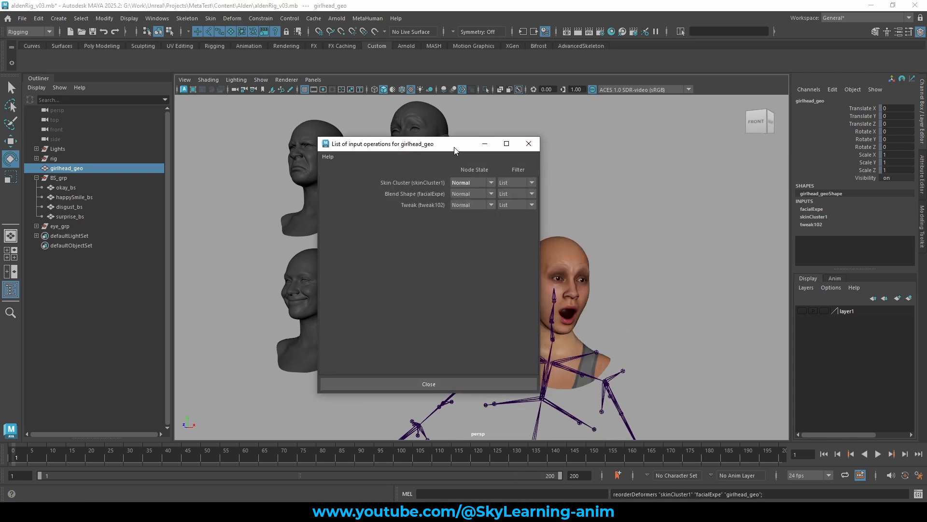
drag(461, 147, 349, 146)
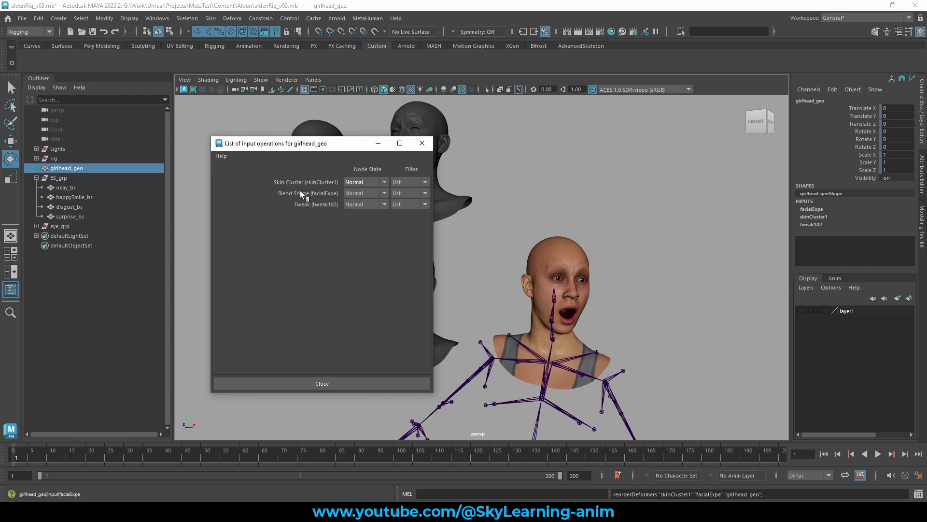
middle_drag(308, 188, 304, 193)
click(430, 145)
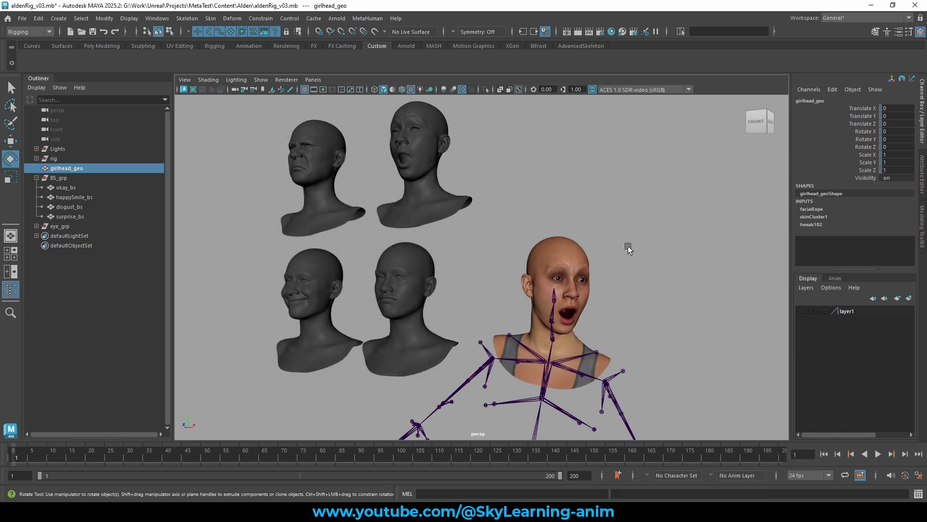
click(590, 265)
alt+drag(623, 262, 577, 267)
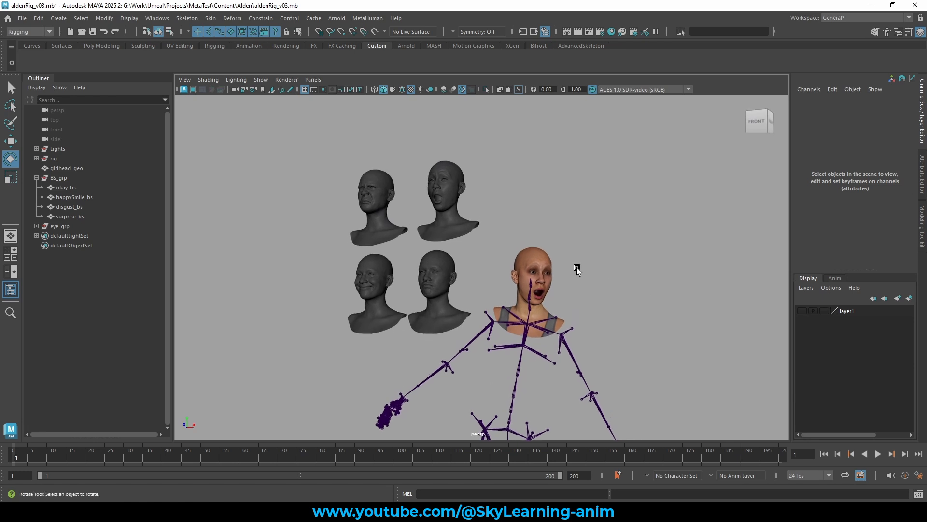
alt+right_drag(577, 268, 648, 274)
alt+drag(648, 274, 613, 251)
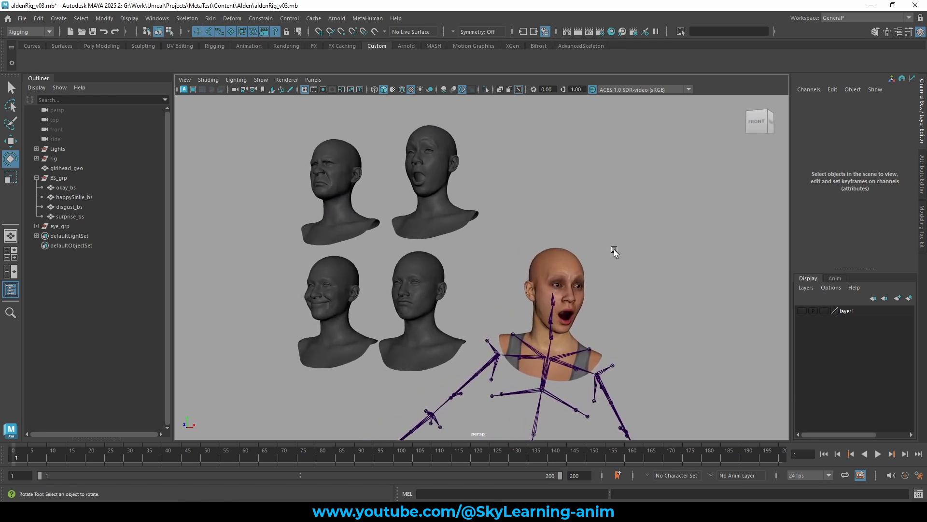